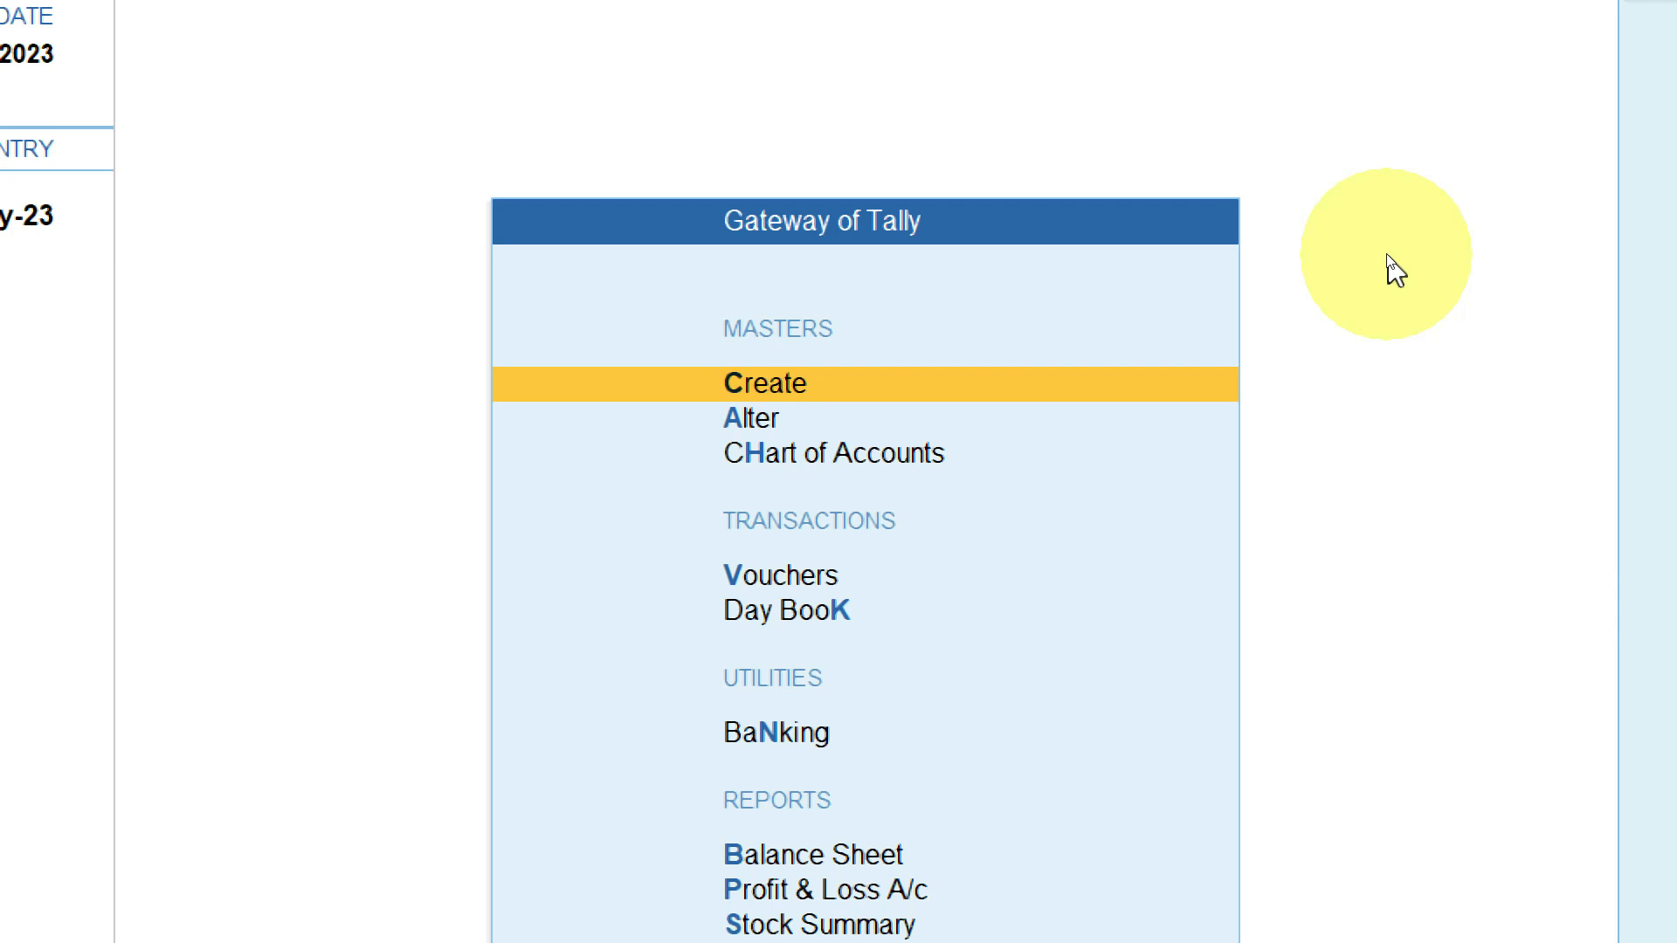
- Open the Salary Payable ledger in master alteration to check its details
key("Down")
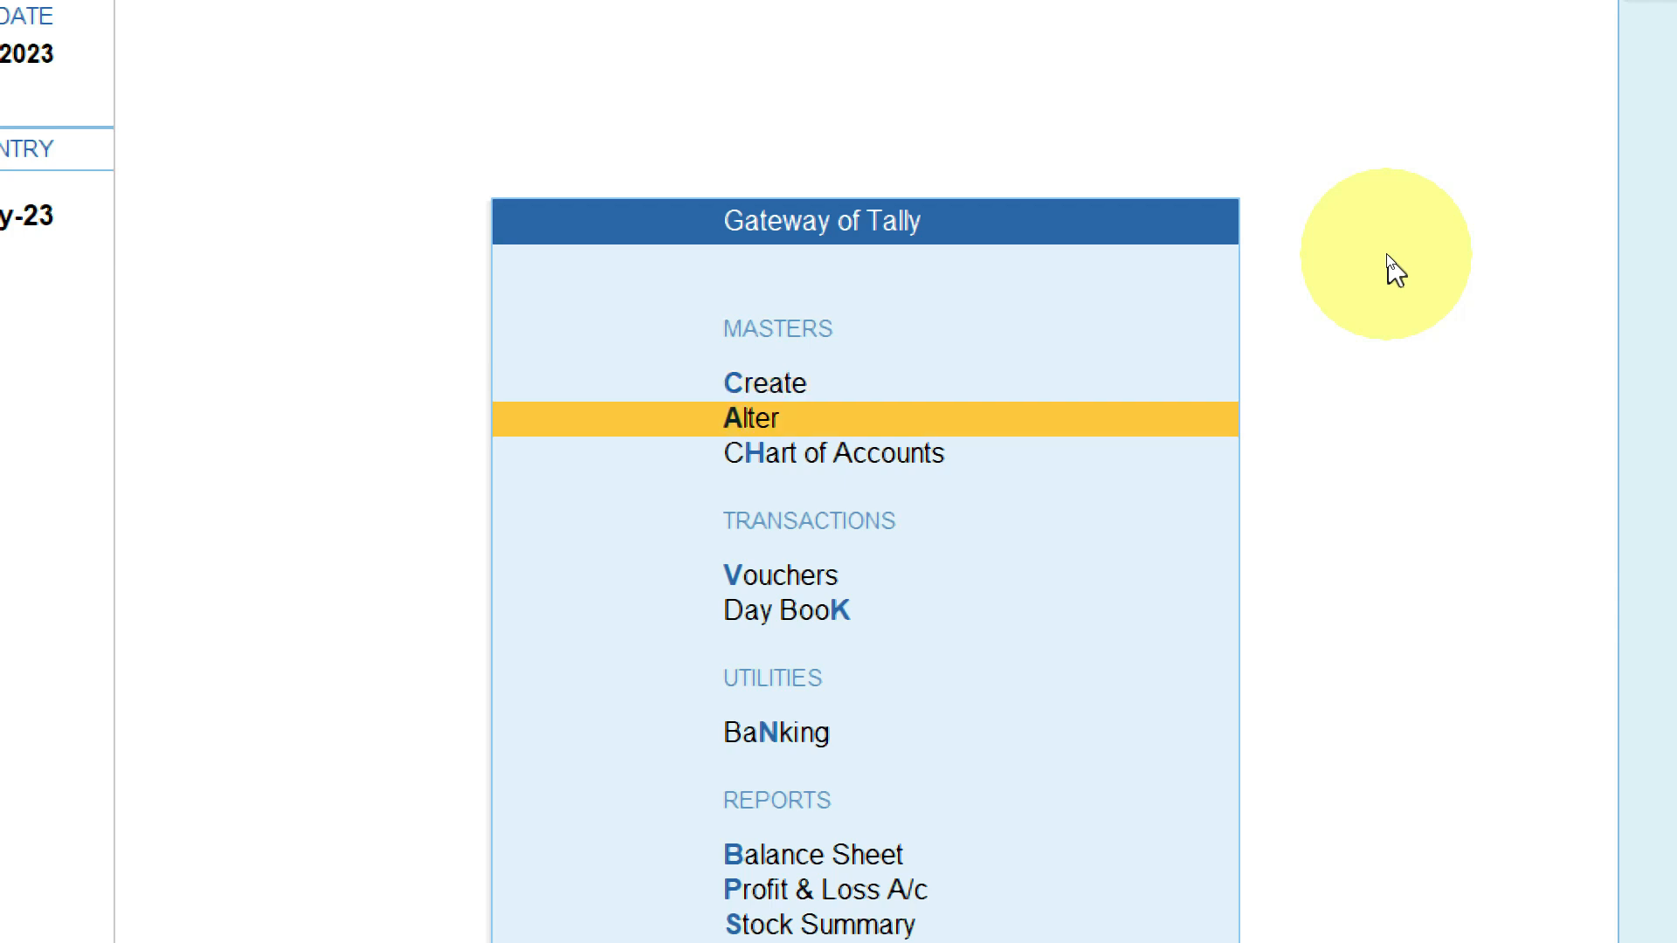
key("Return")
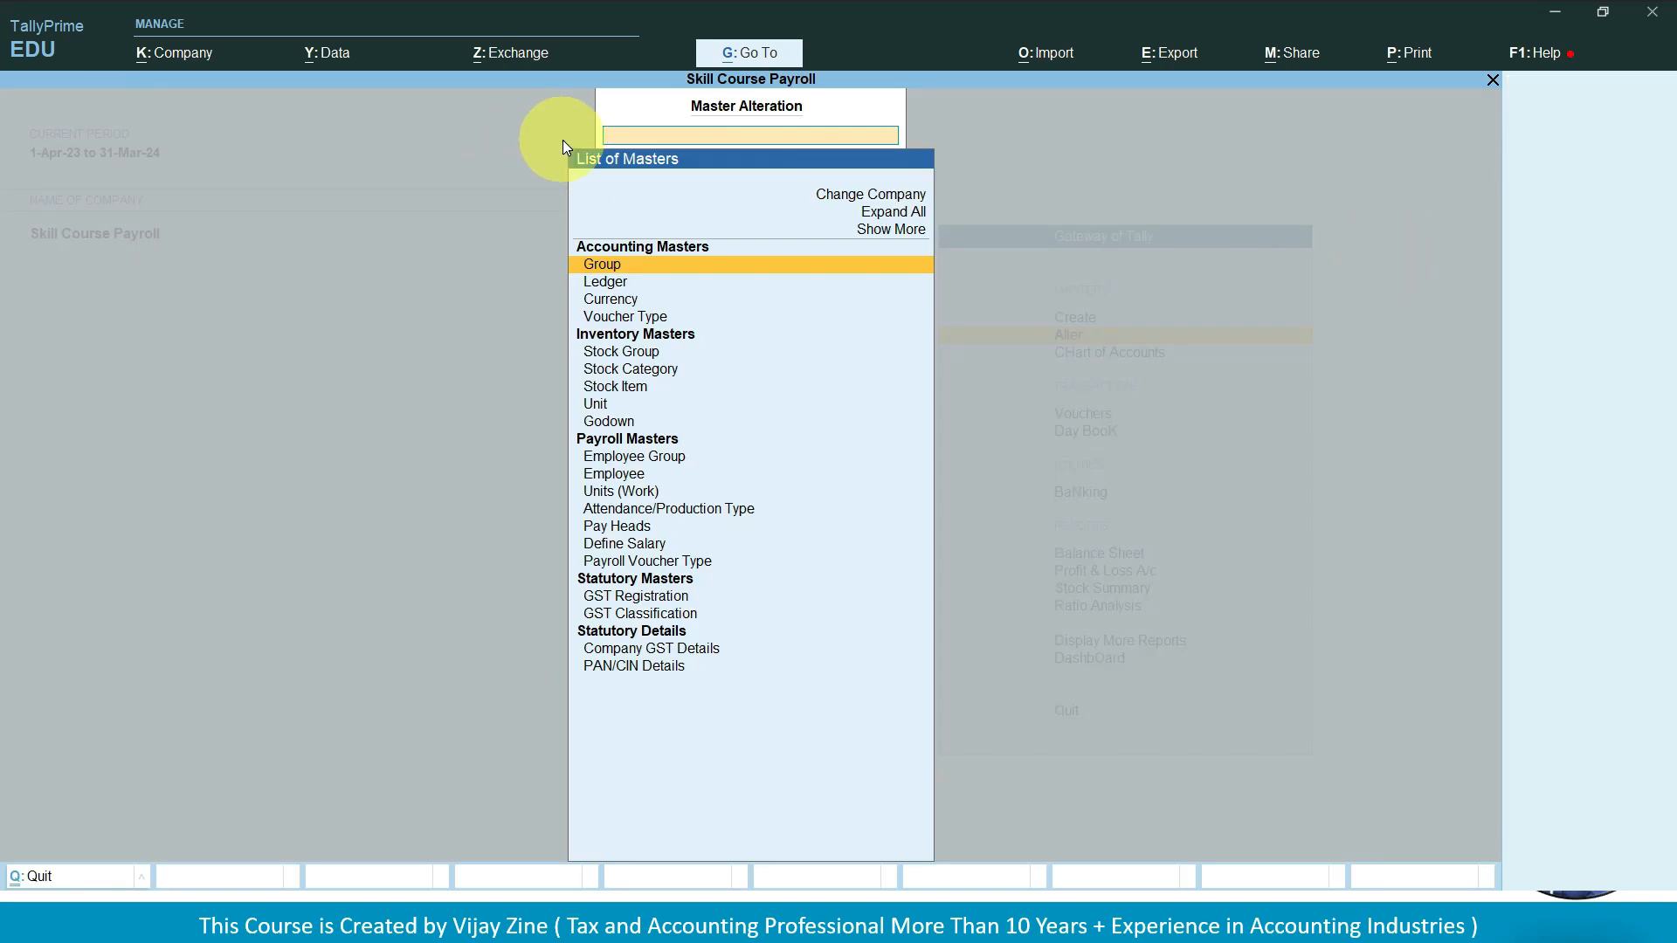
key("Down")
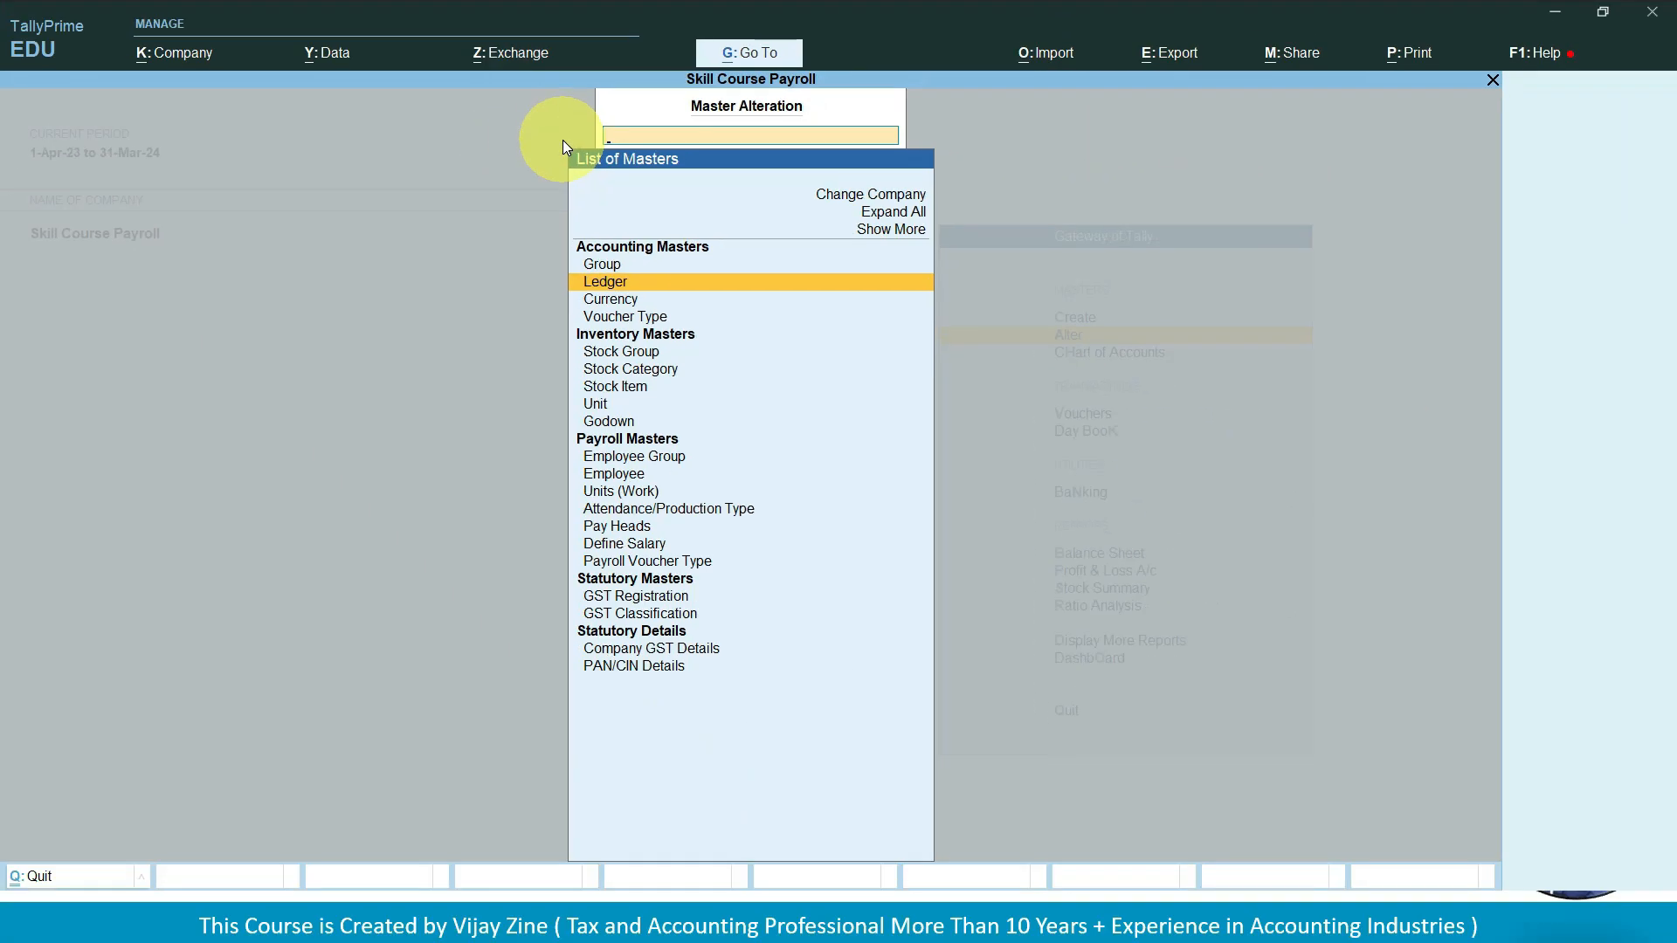
key("Return")
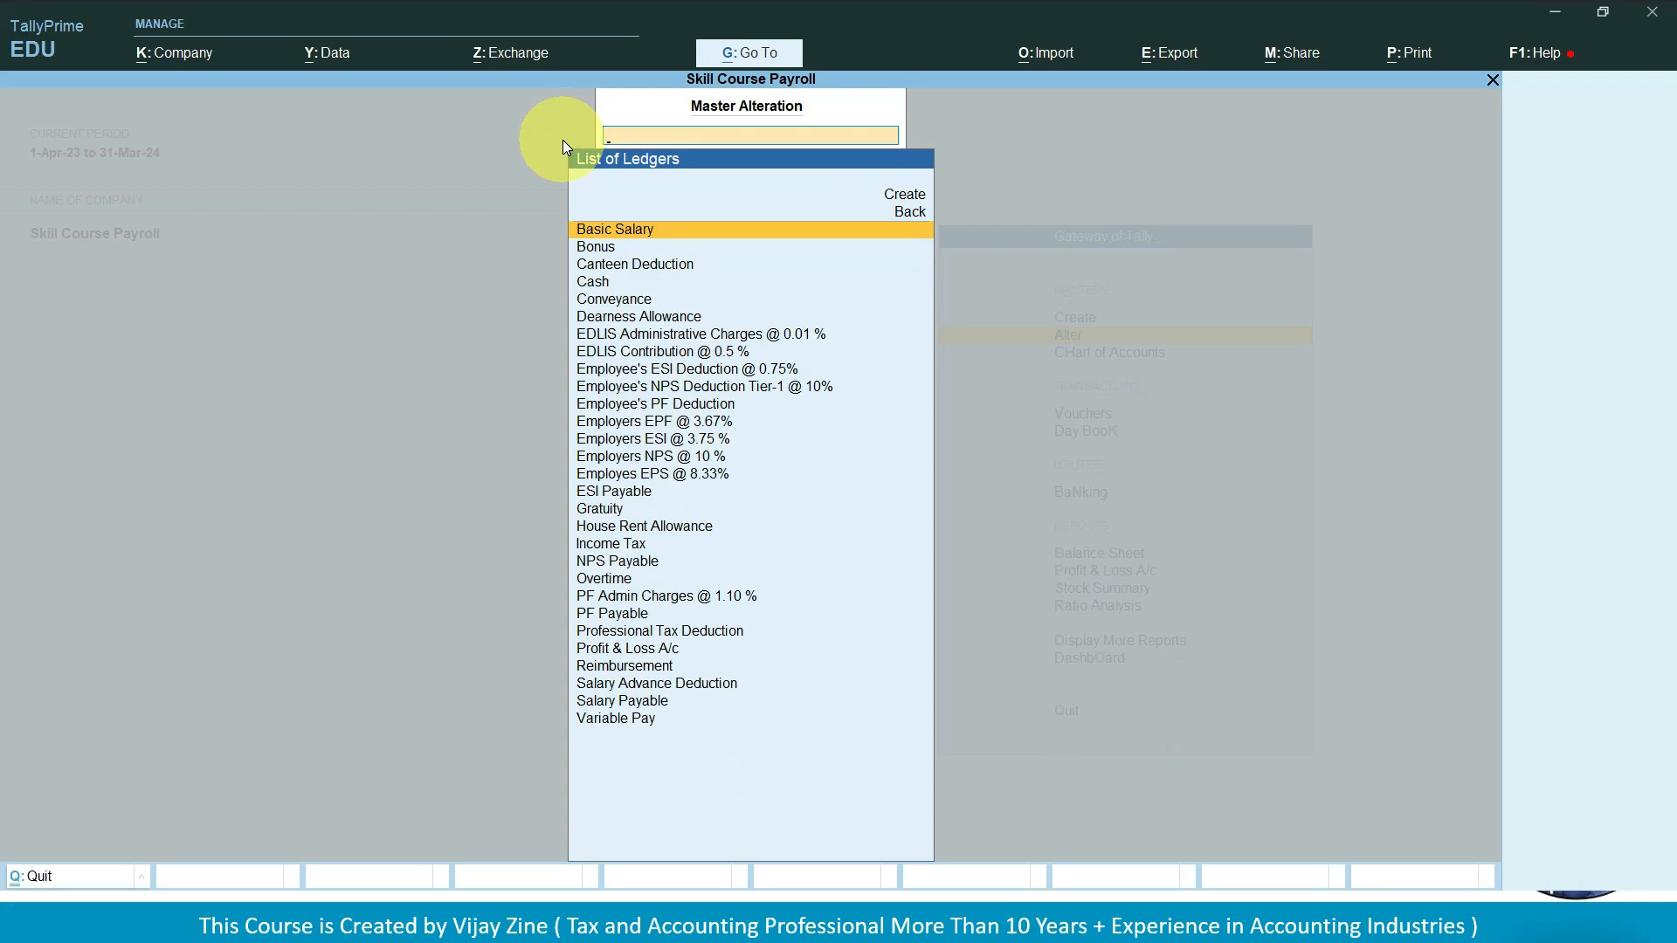
type("Sa")
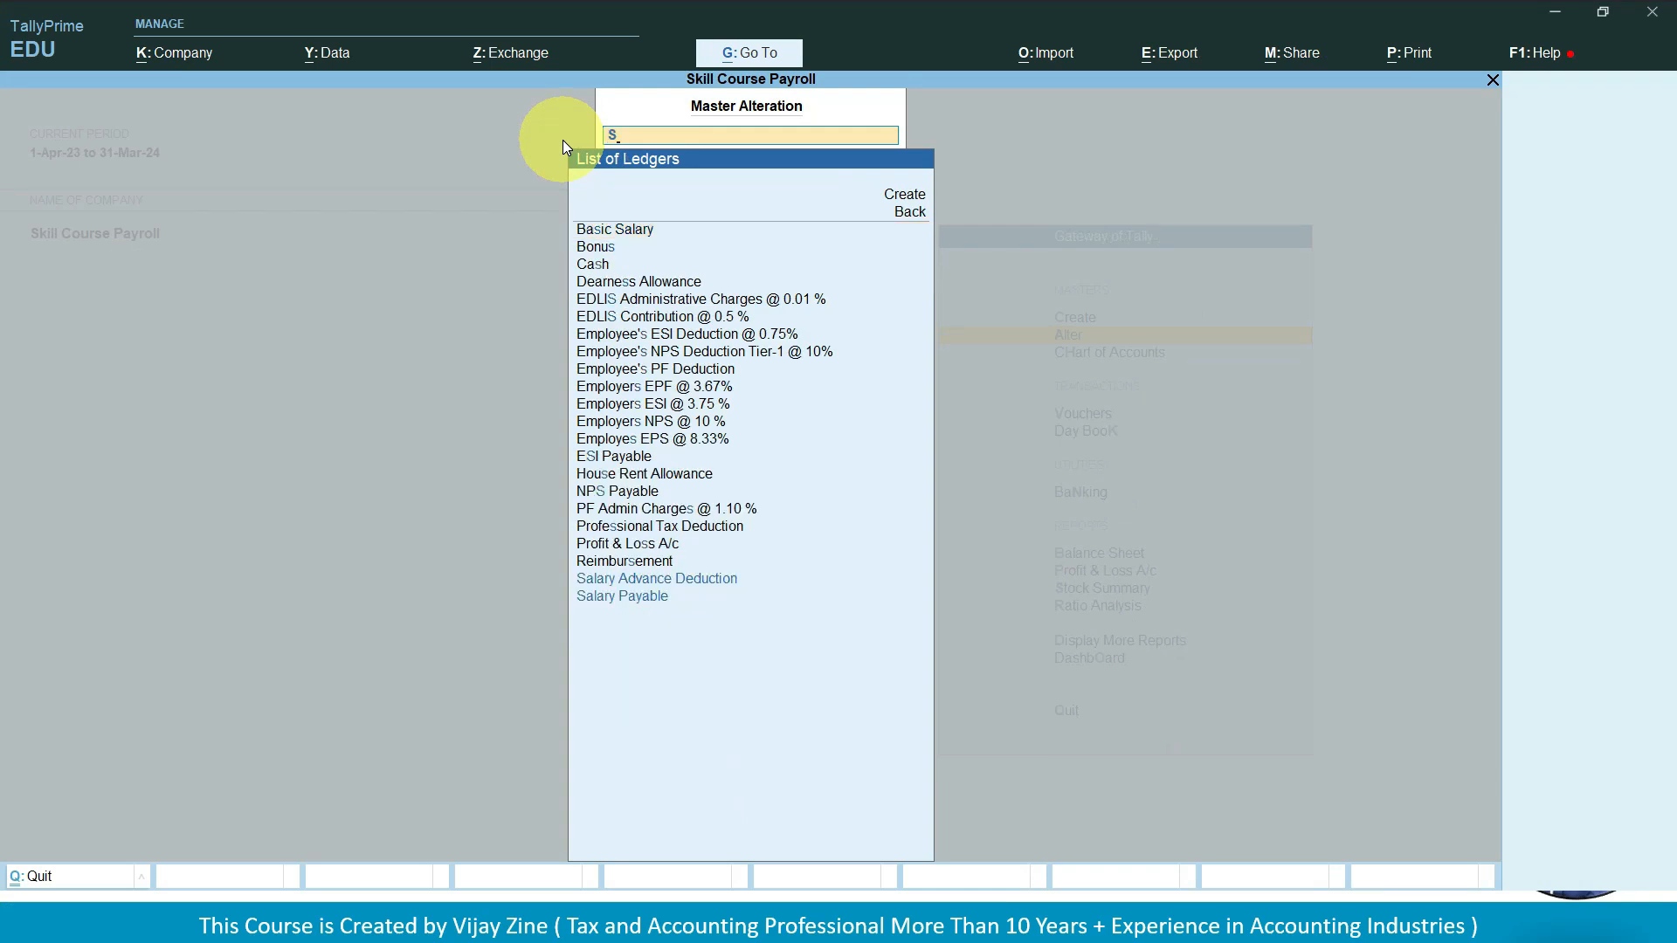
key("Down")
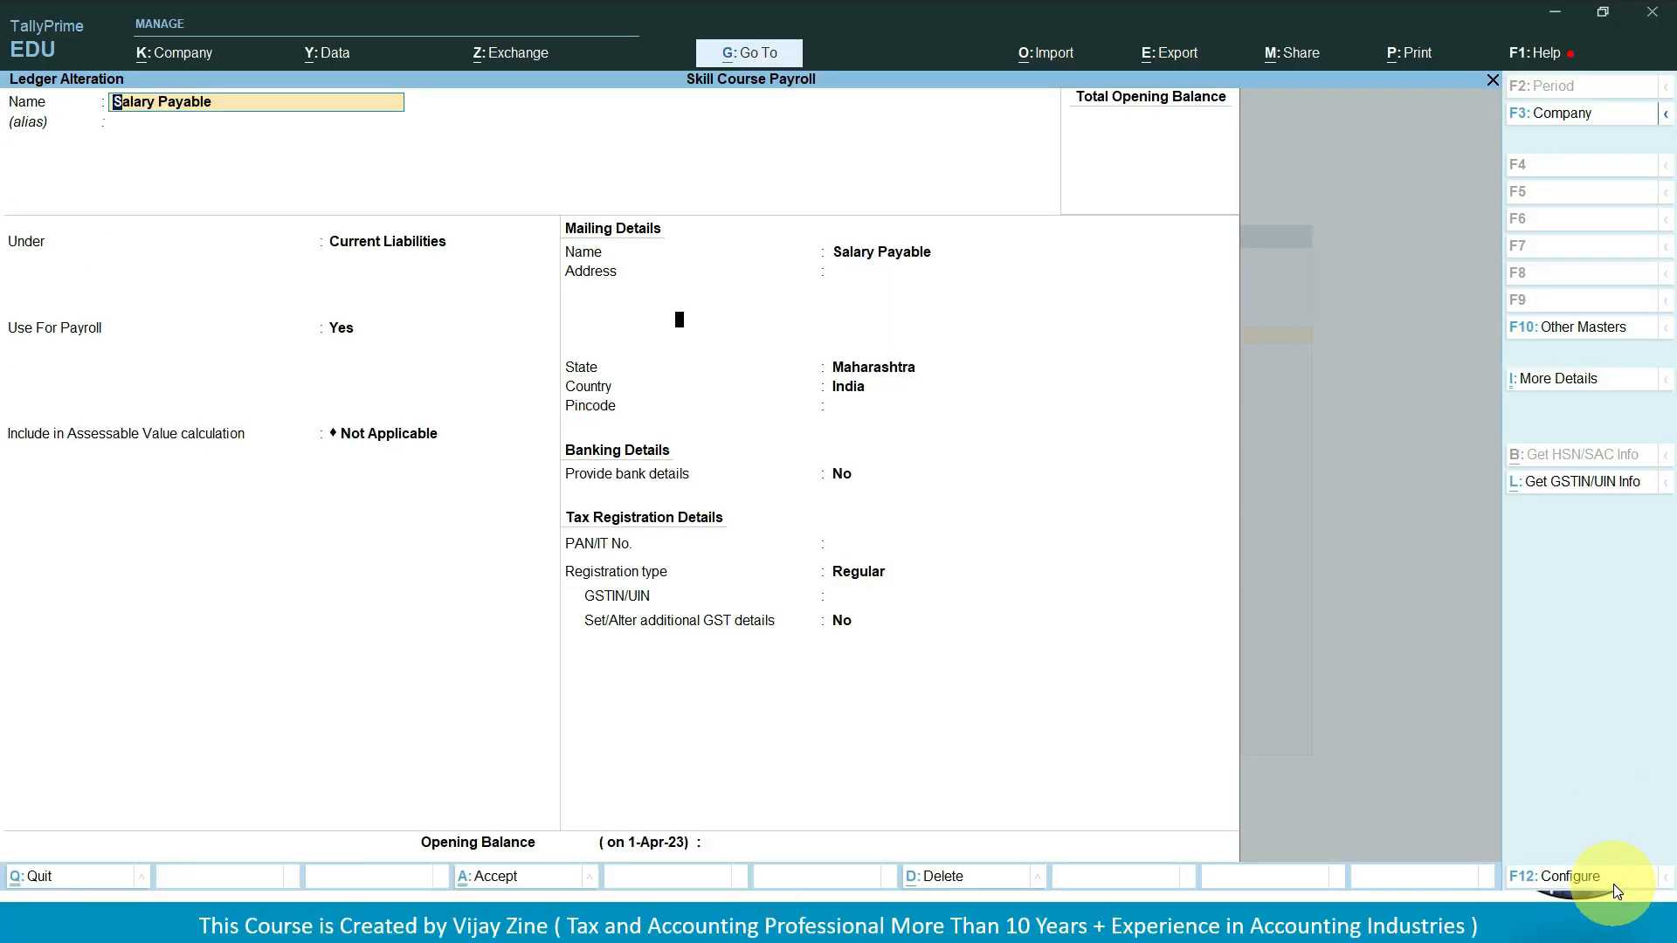
- Examine the ledger configuration options for Salary Payable and accept both the configuration and the ledger
left_click(1614, 885)
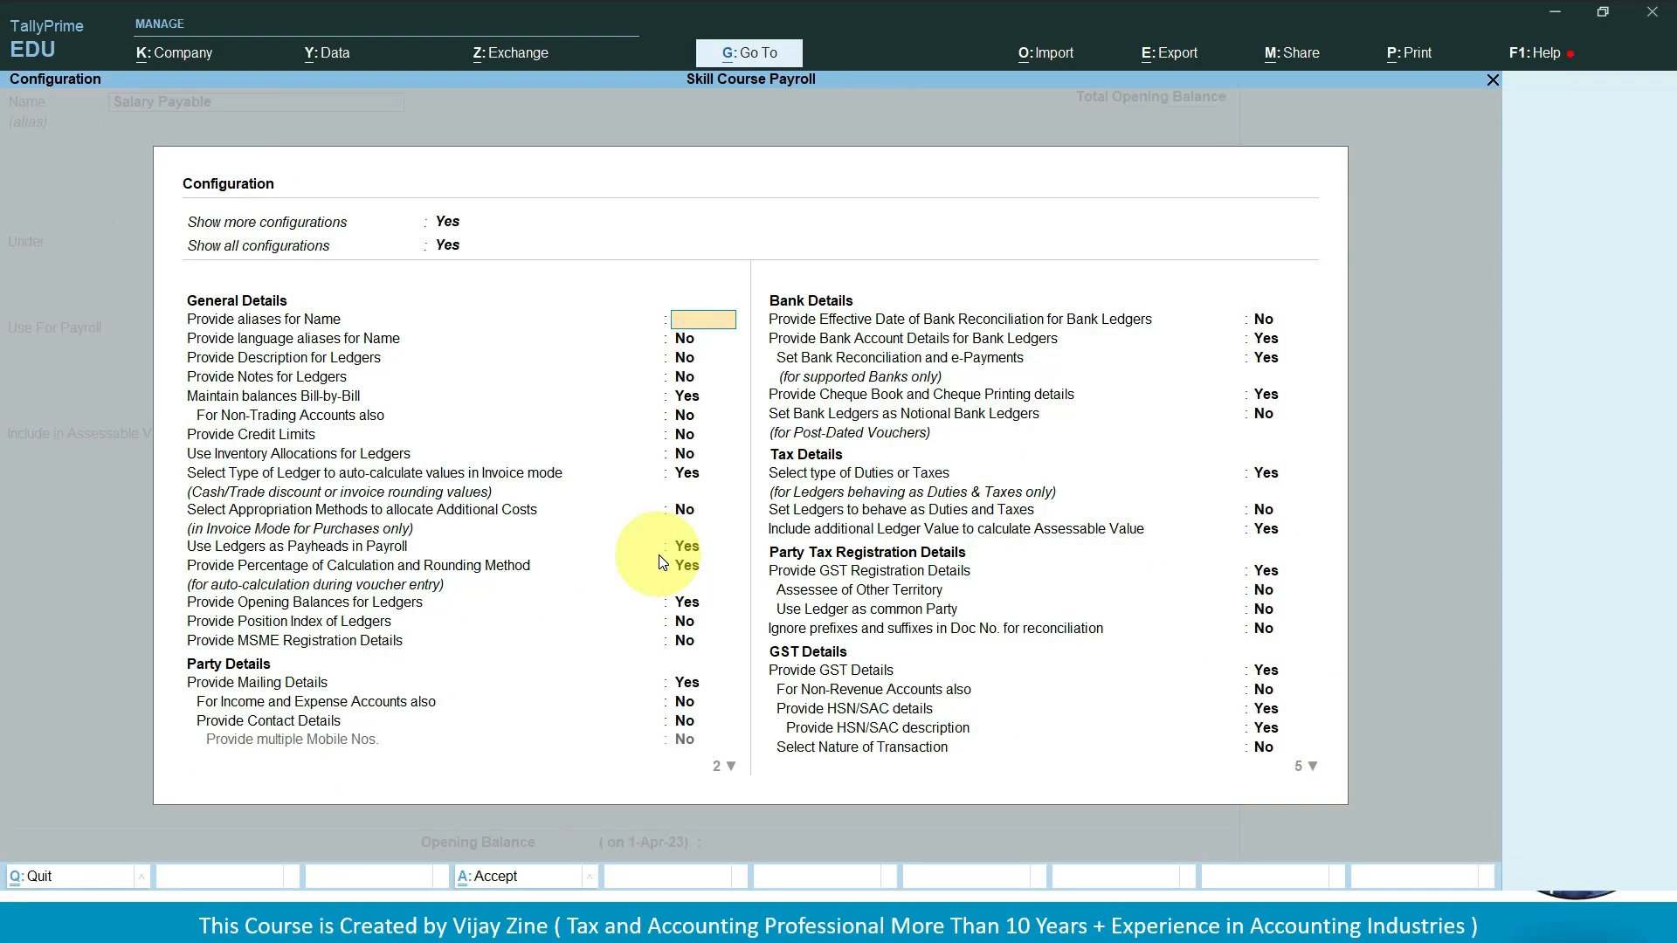
key("ctrl+a")
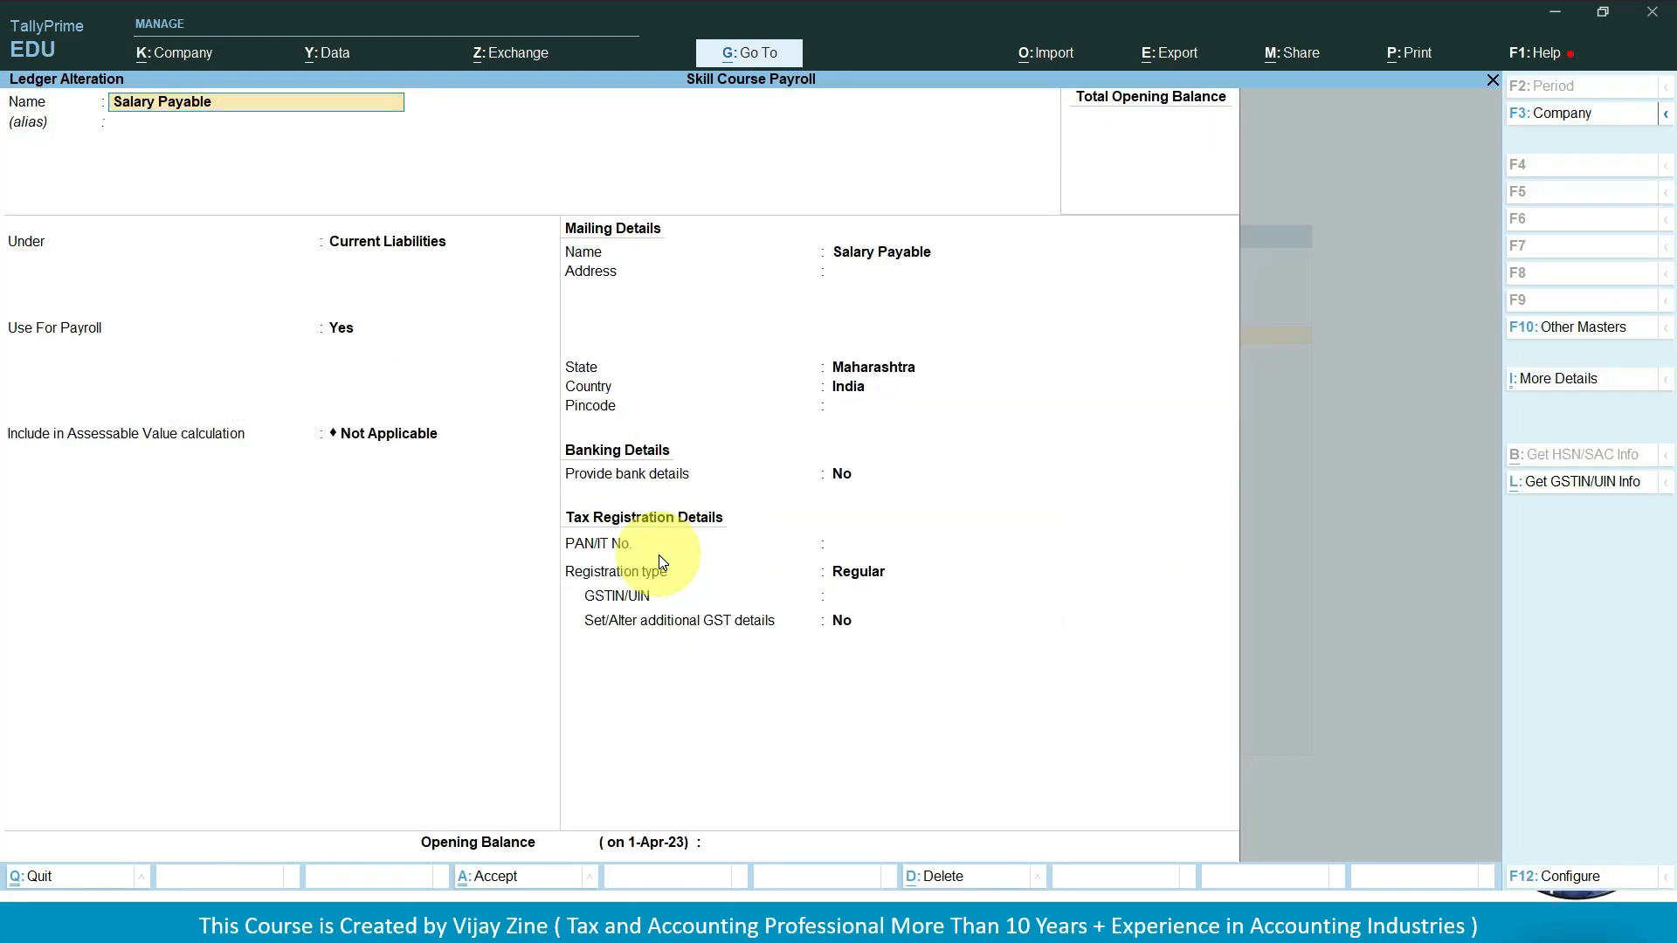
key("ctrl+a")
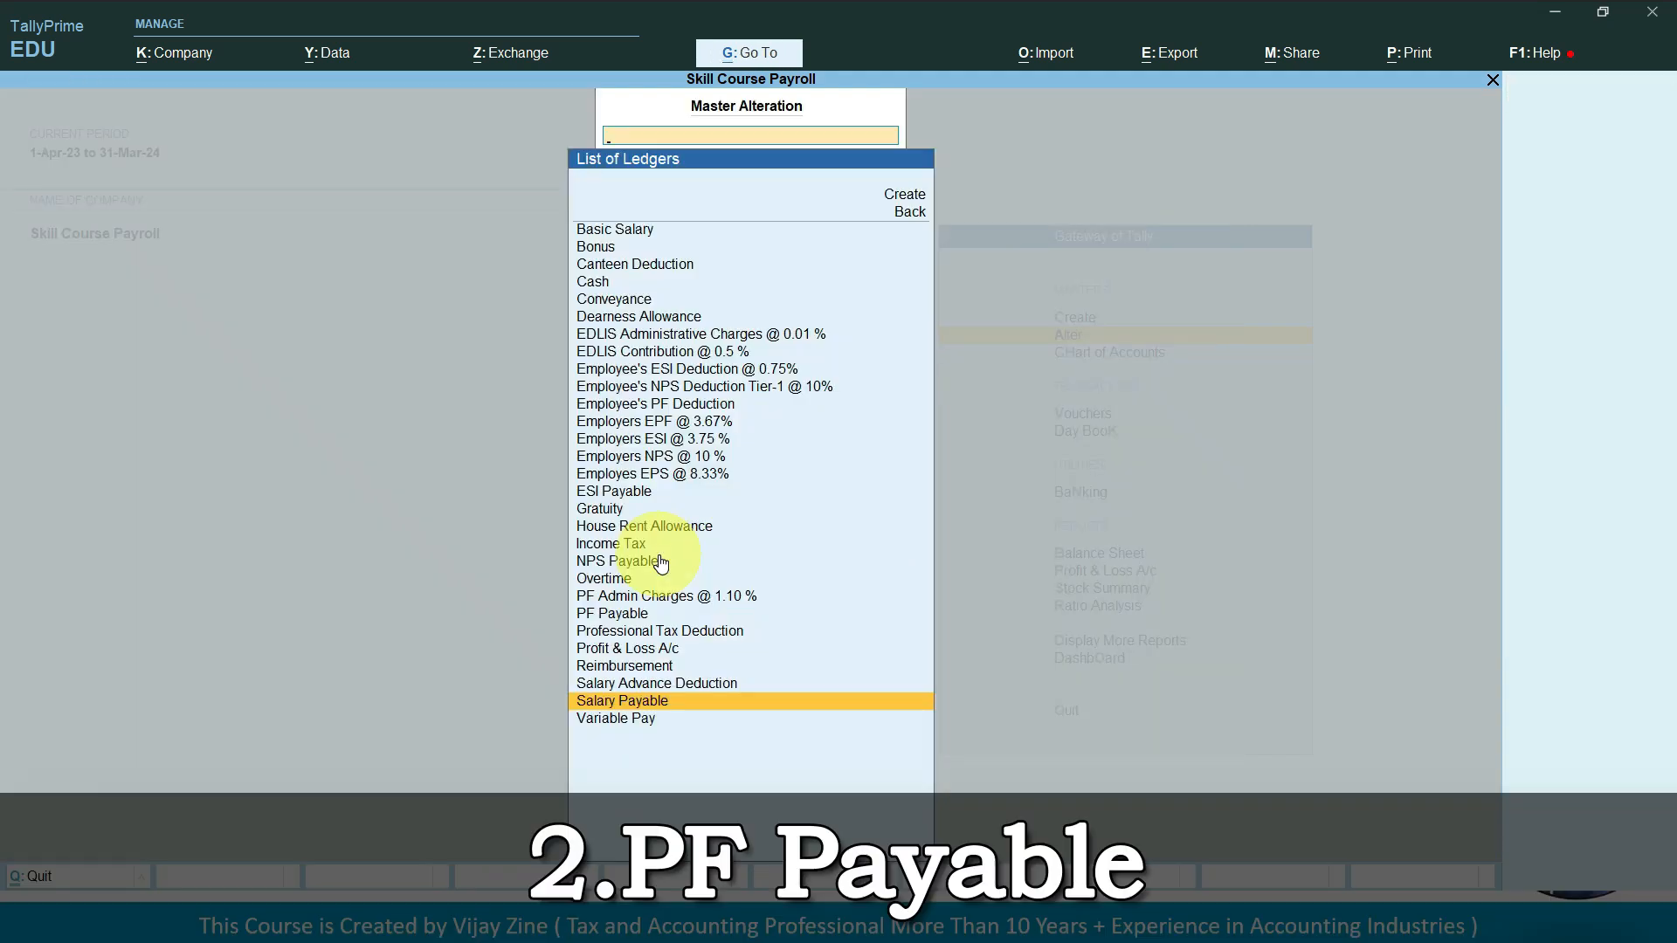
- Open the PF Payable ledger to check its group and payroll setting, and return to the ledger list
type("Pf")
key("Down")
key("Down")
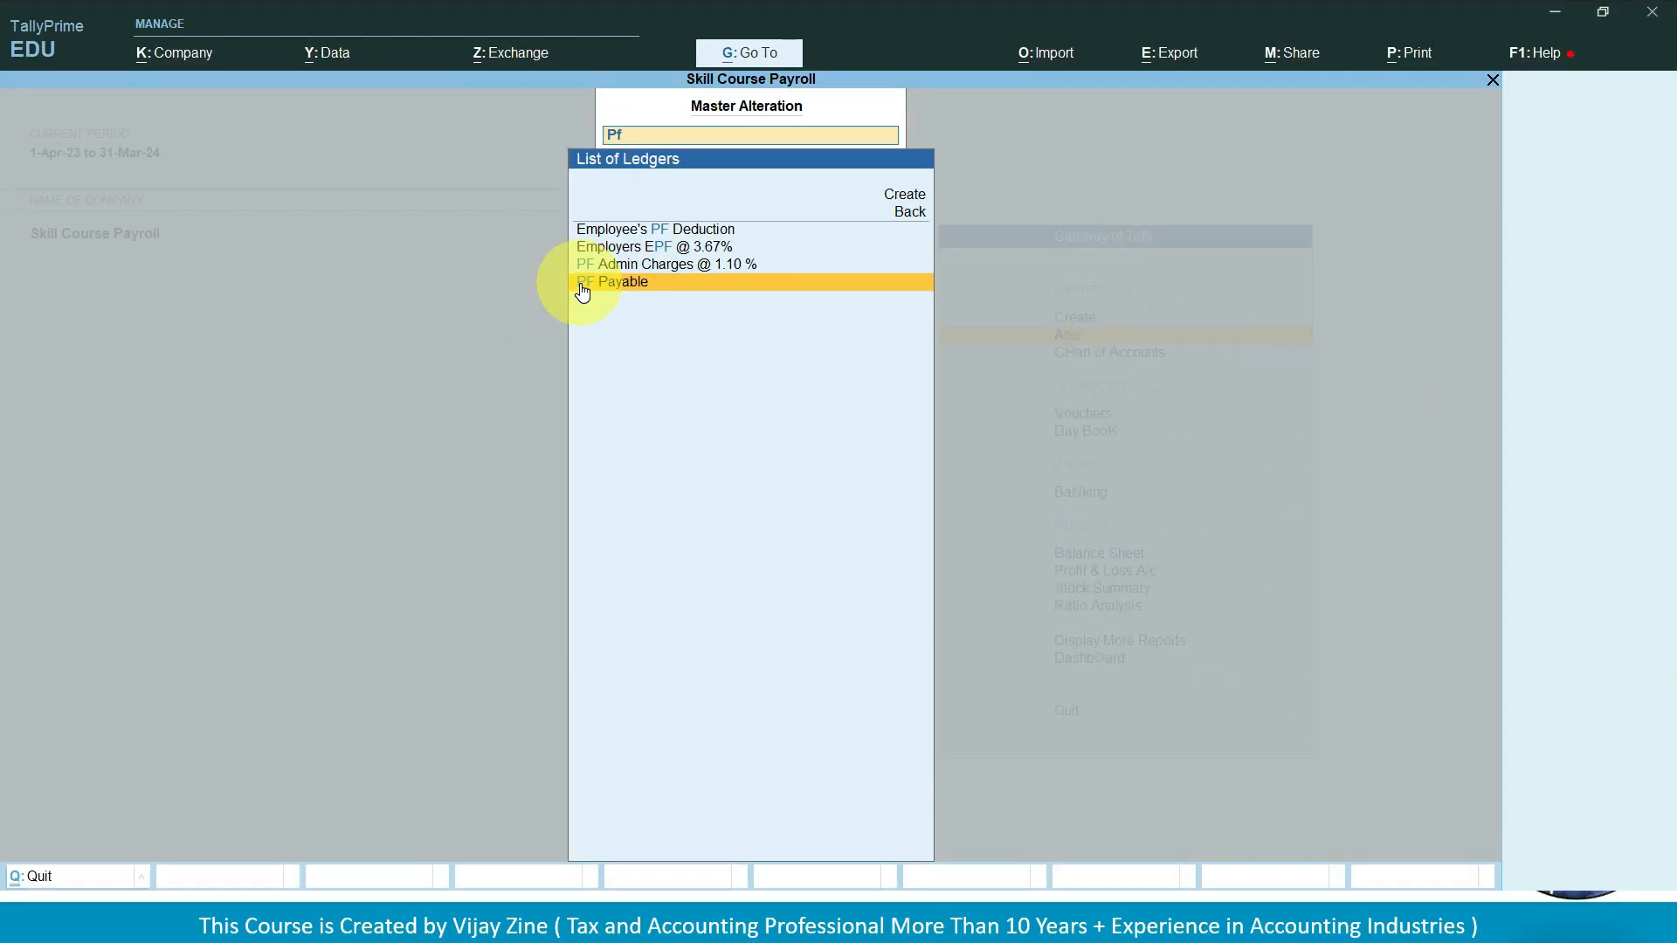
left_click(585, 297)
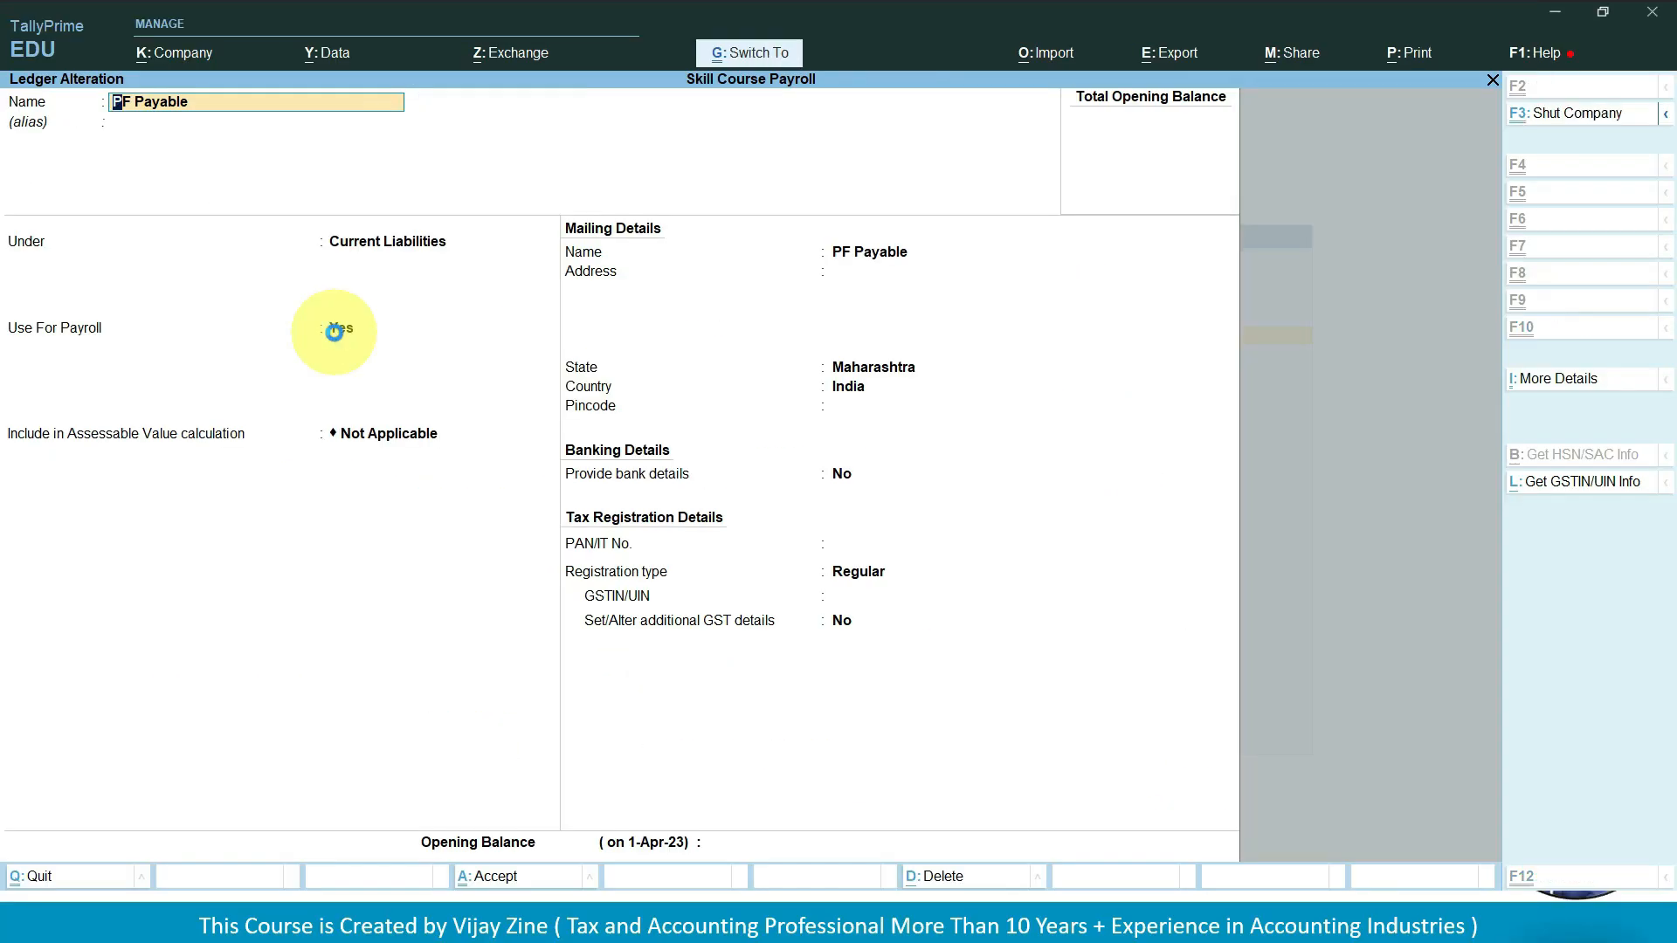
key("Escape")
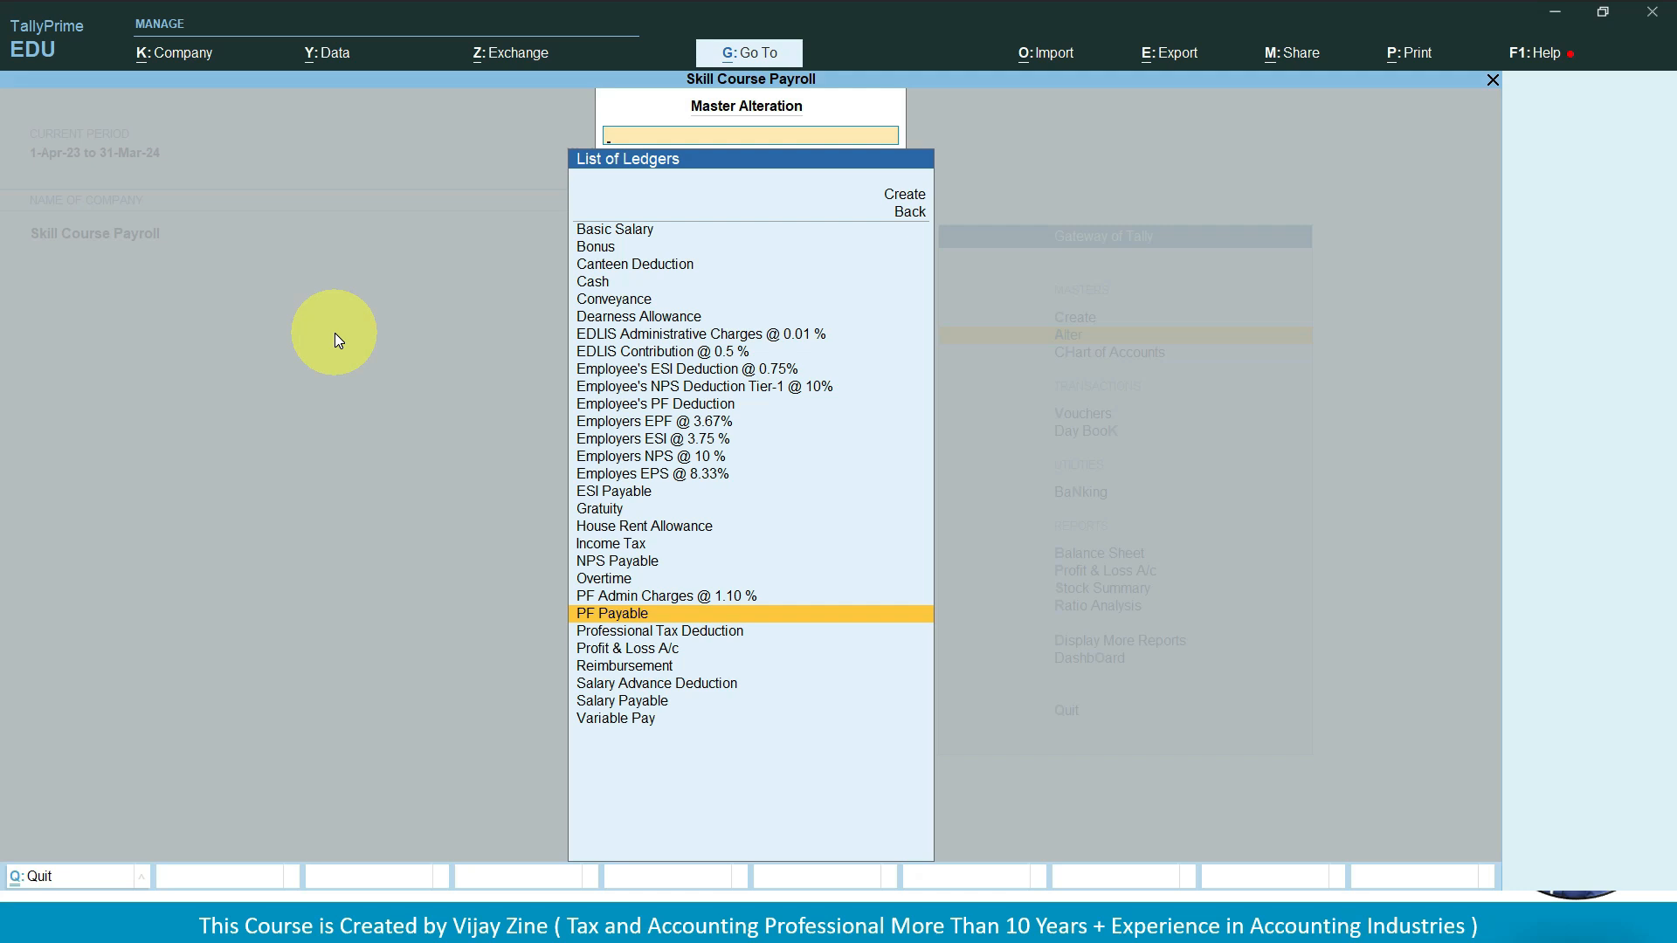
- Check the ESI Payable ledger and accept it, and open the NPS Payable ledger for review
type("Esi")
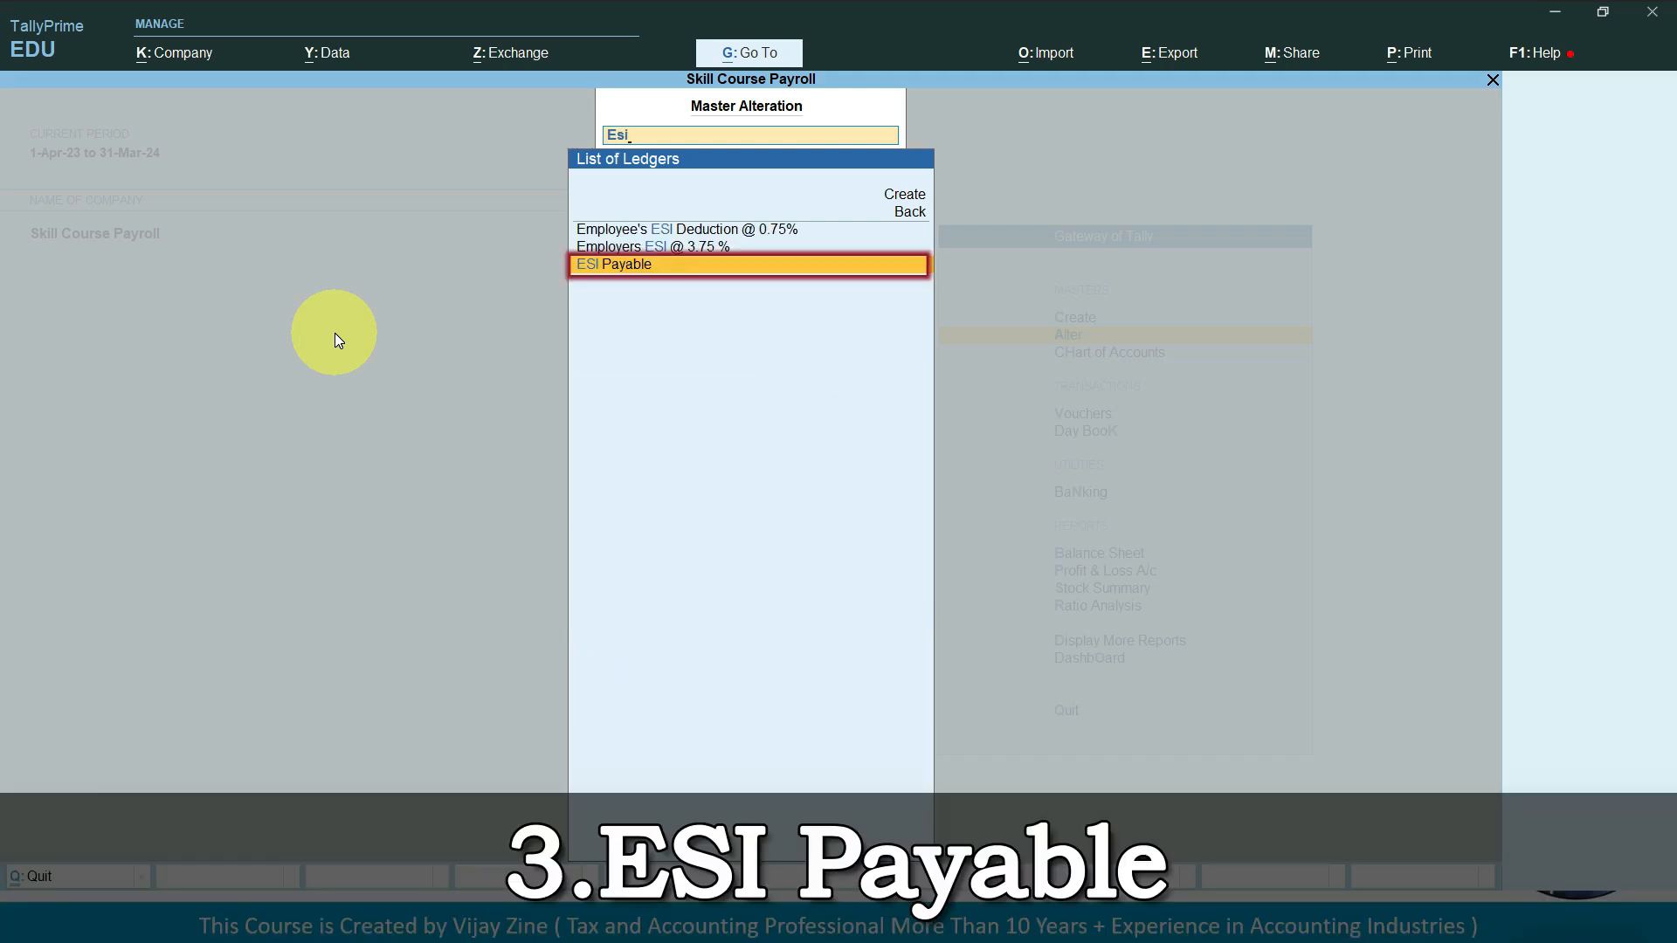
key("Return")
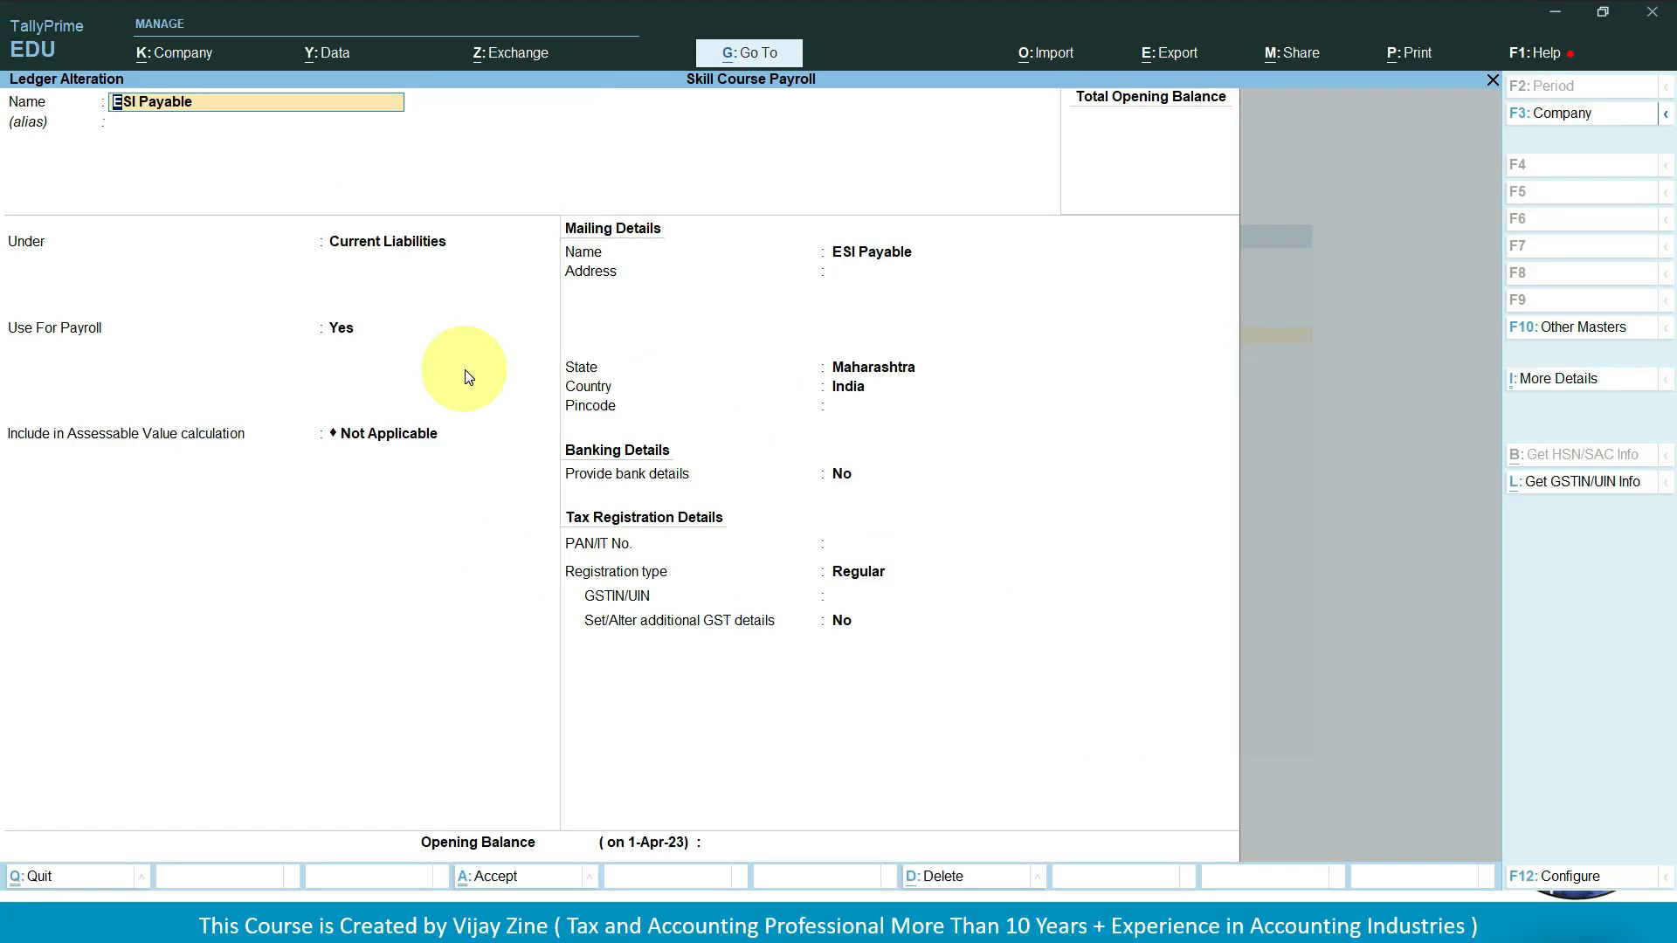
key("ctrl+a")
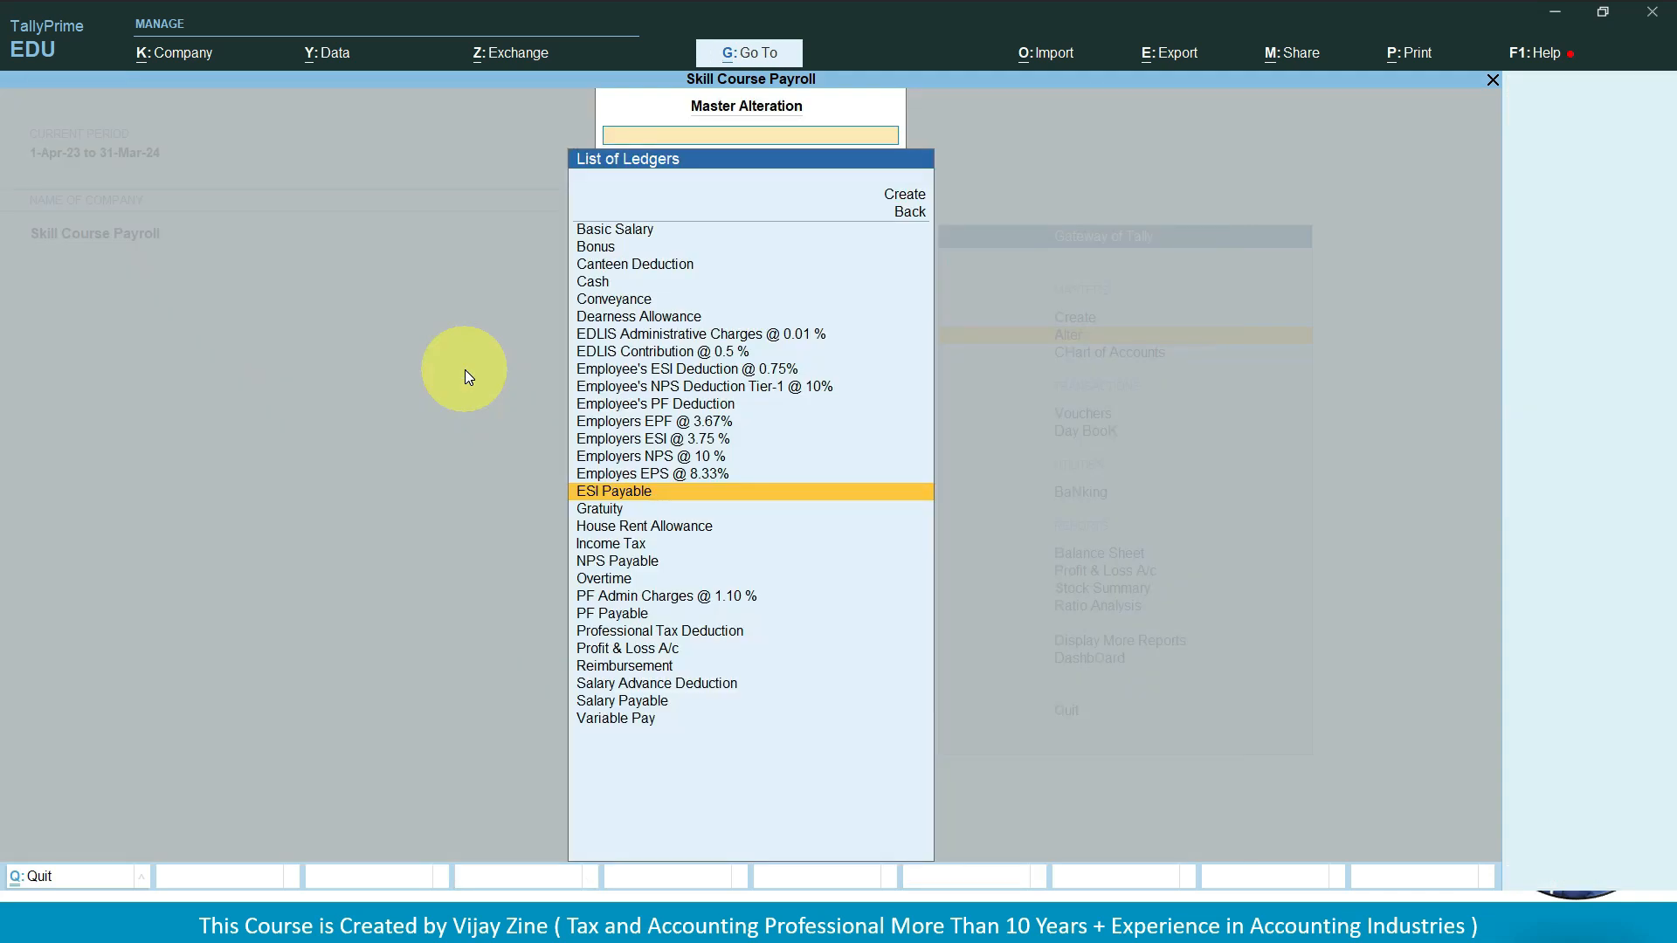
type("n")
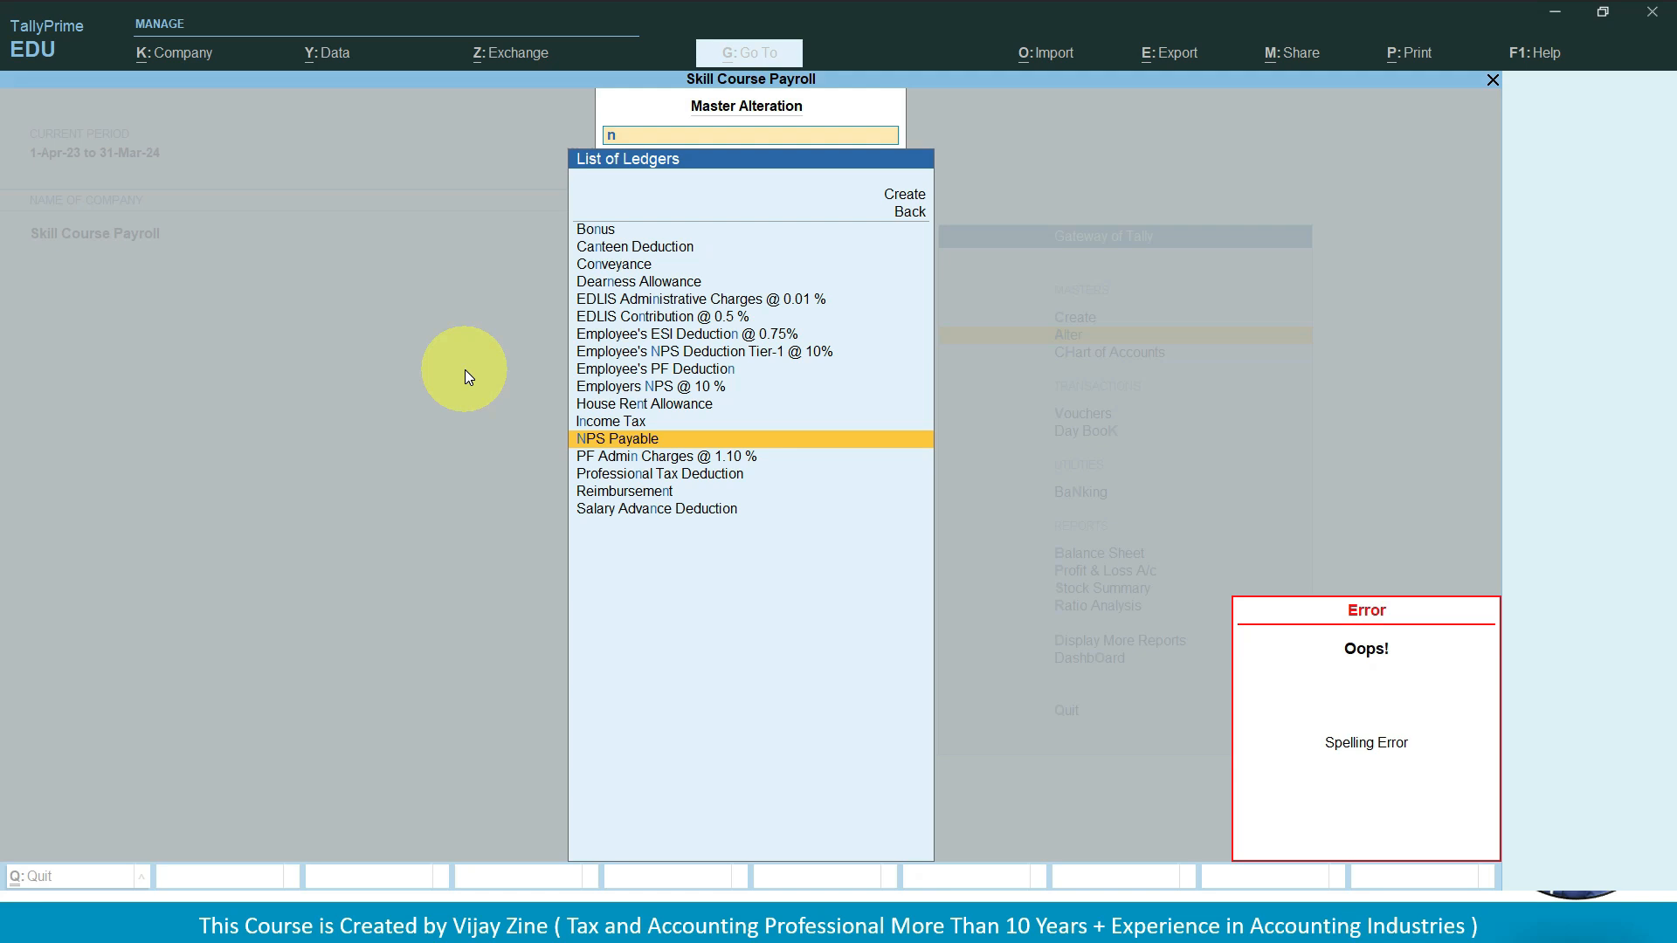
key("Return")
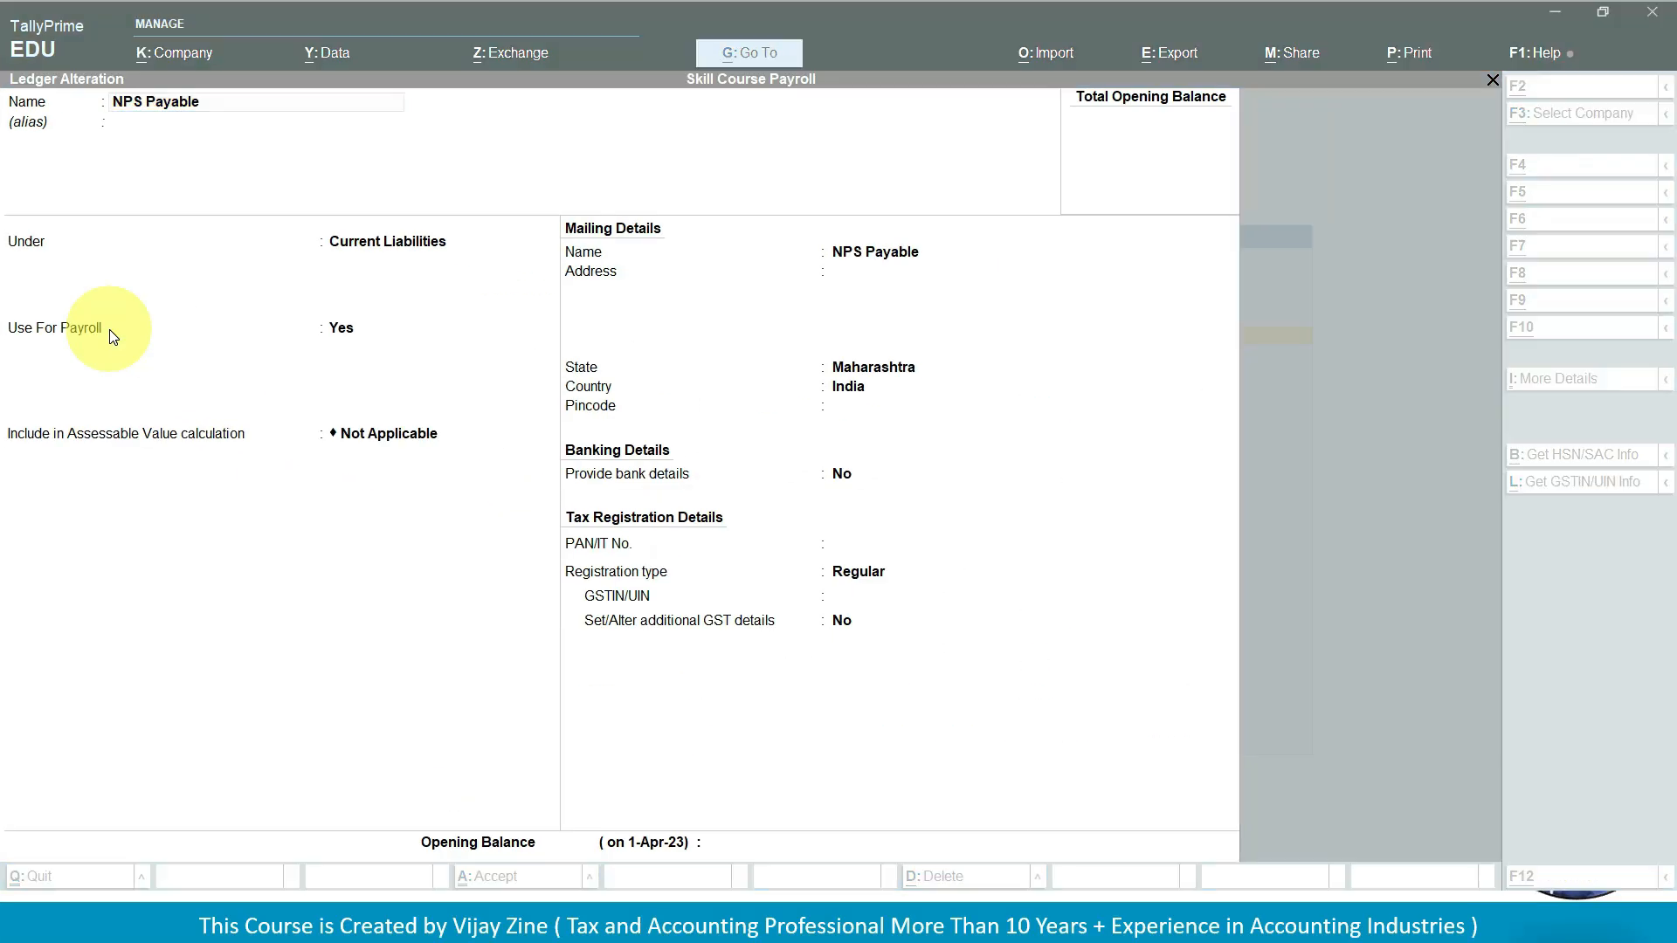
key("alt+Tab")
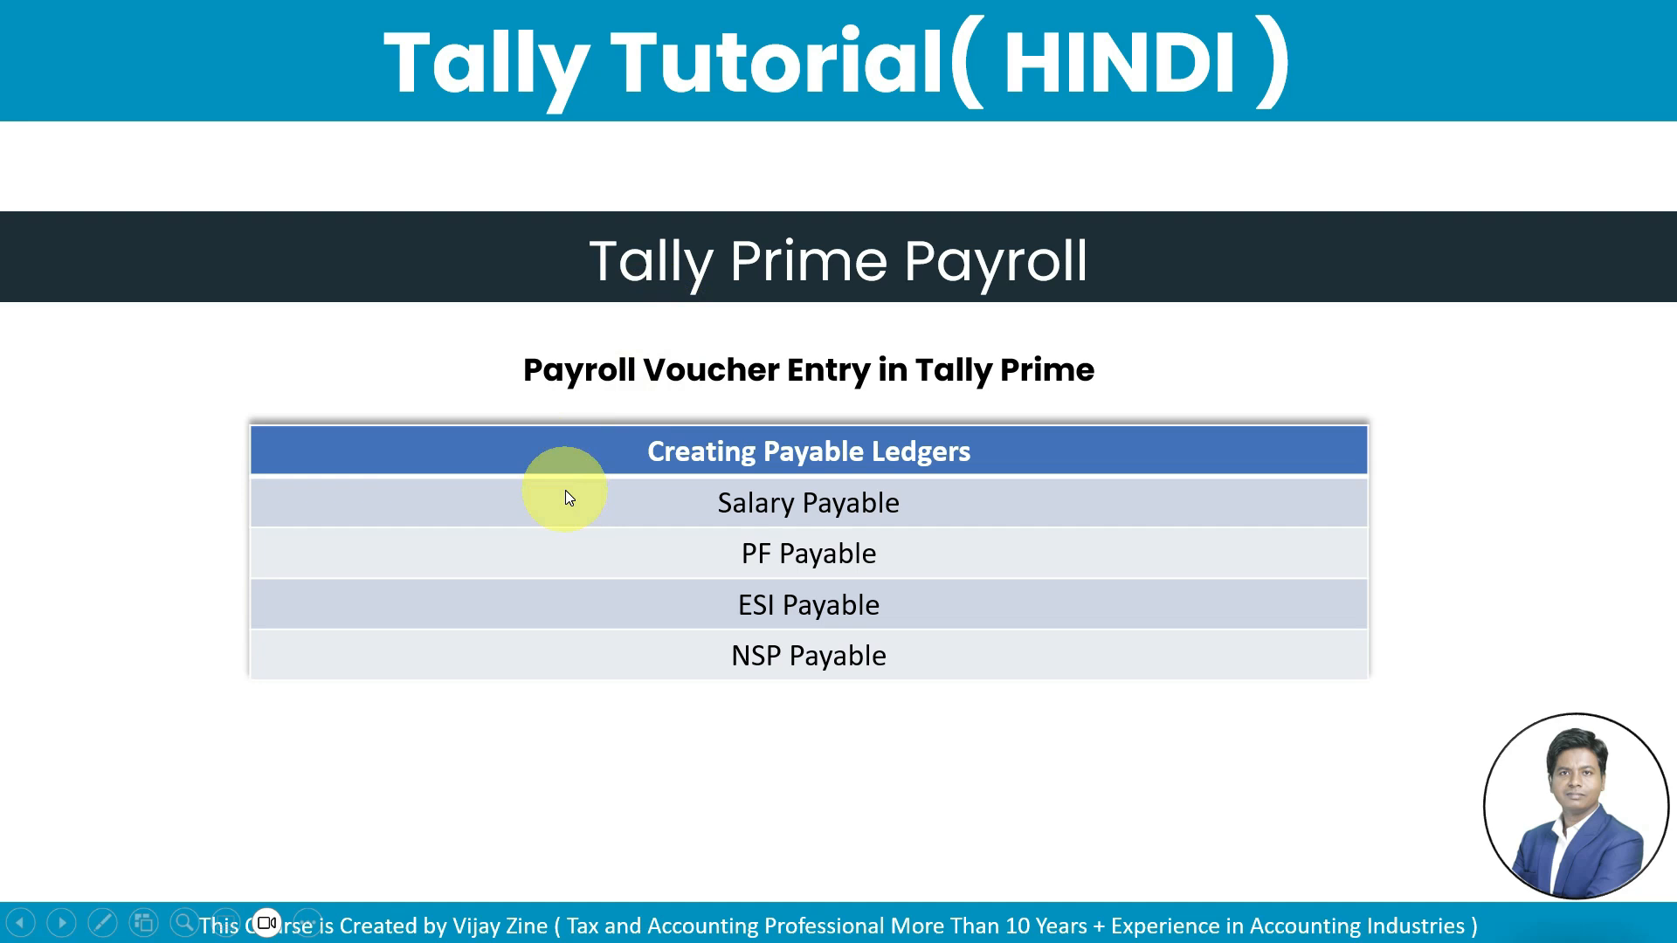
key("Right")
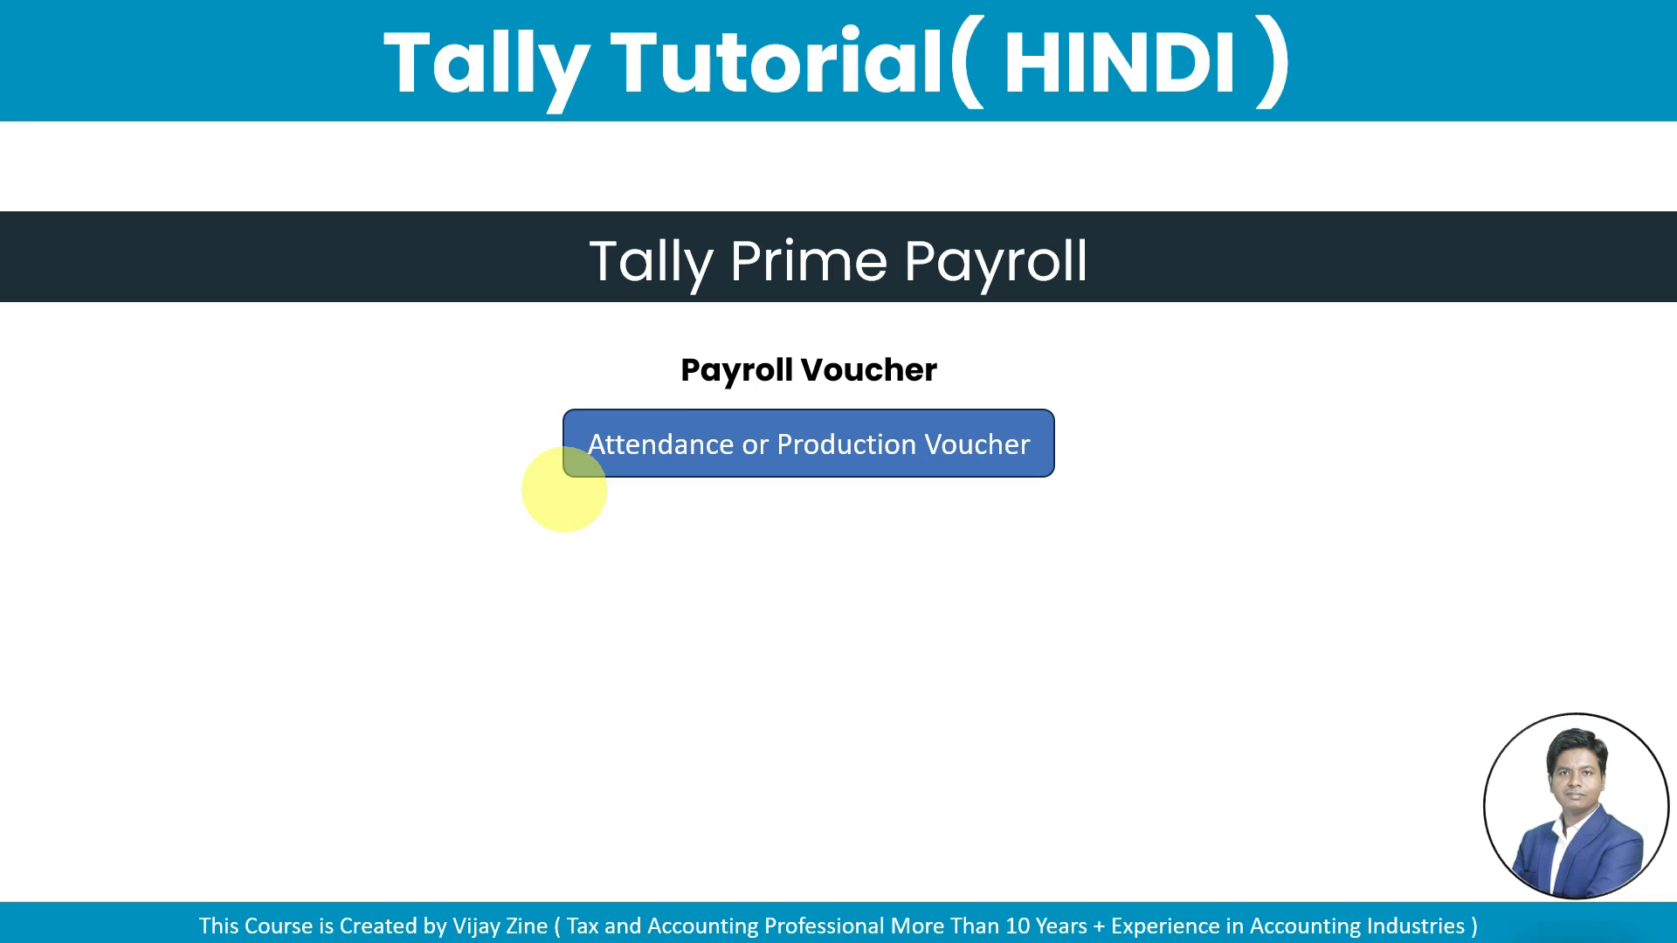
key("Right")
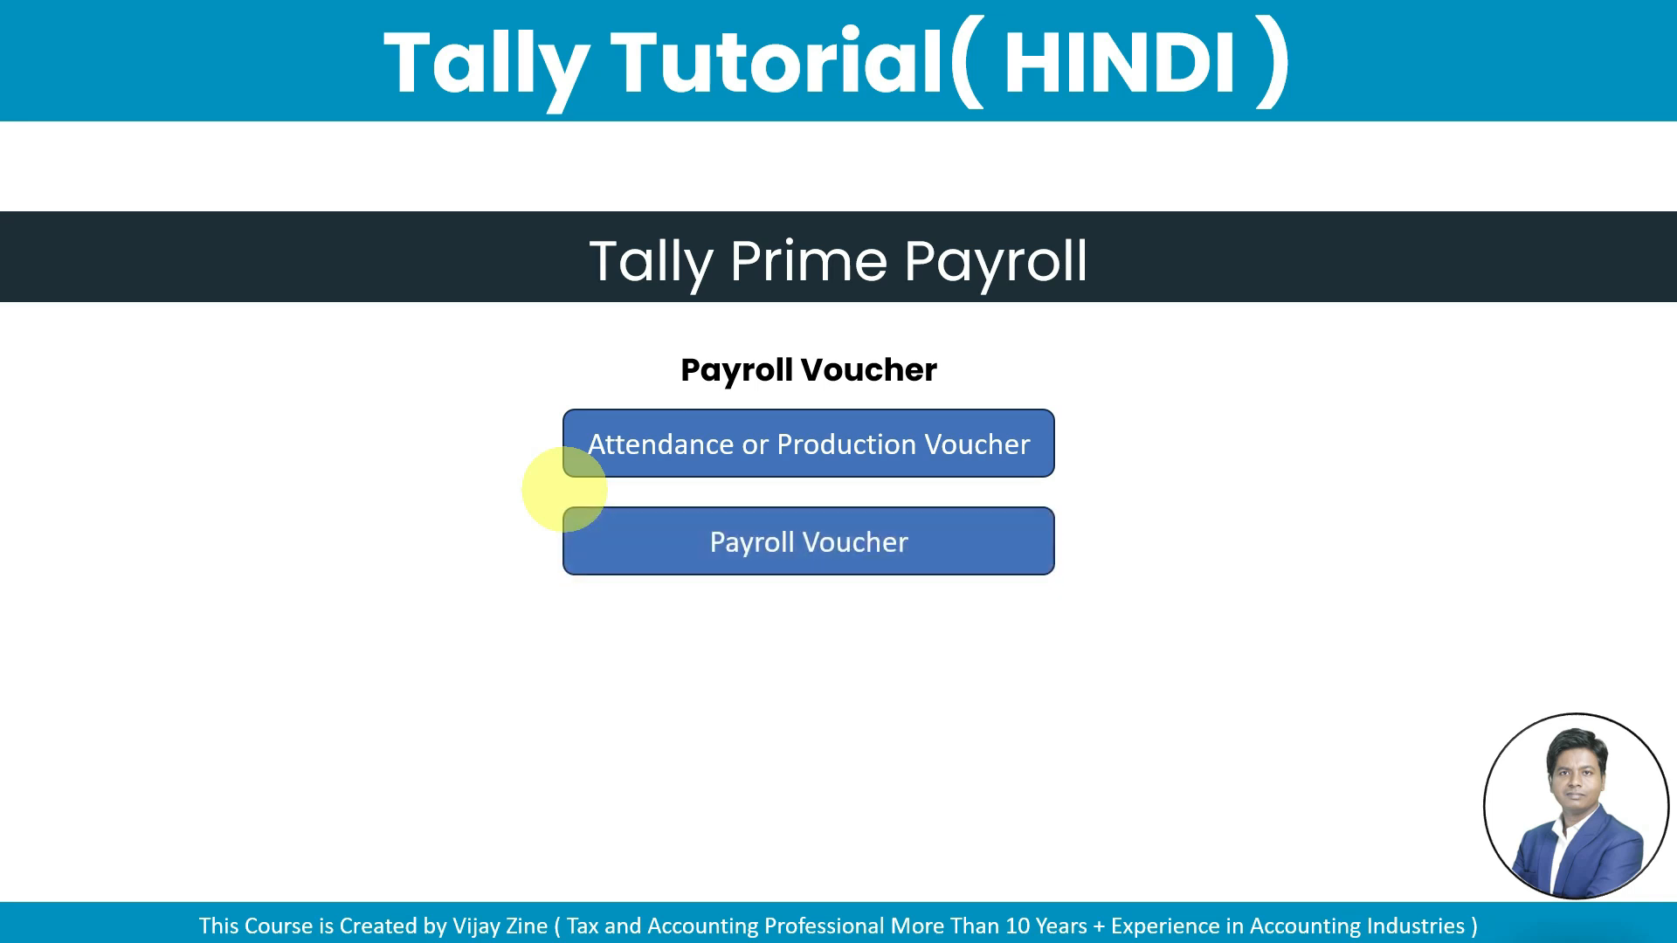
key("Right")
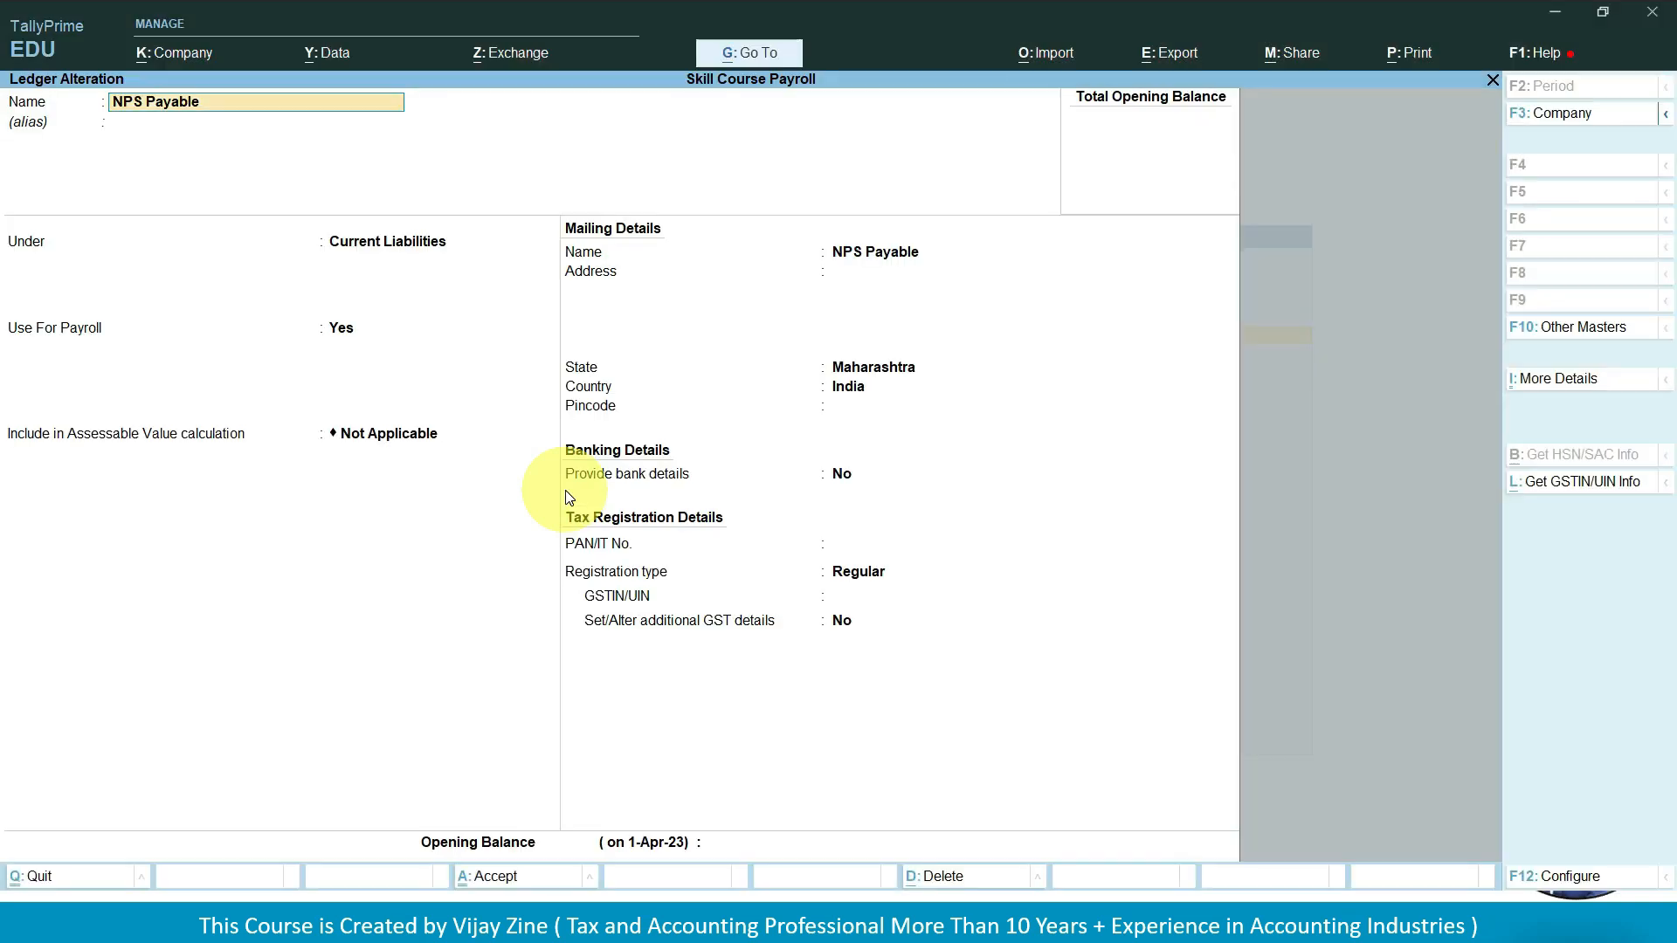
- Leave the NPS Payable ledger alteration and return to the Gateway of Tally
key("BackSpace")
key("BackSpace")
key("BackSpace")
key("BackSpace")
key("BackSpace")
key("BackSpace")
key("BackSpace")
key("BackSpace")
key("BackSpace")
key("BackSpace")
key("BackSpace")
key("Escape")
key("Escape")
key("Escape")
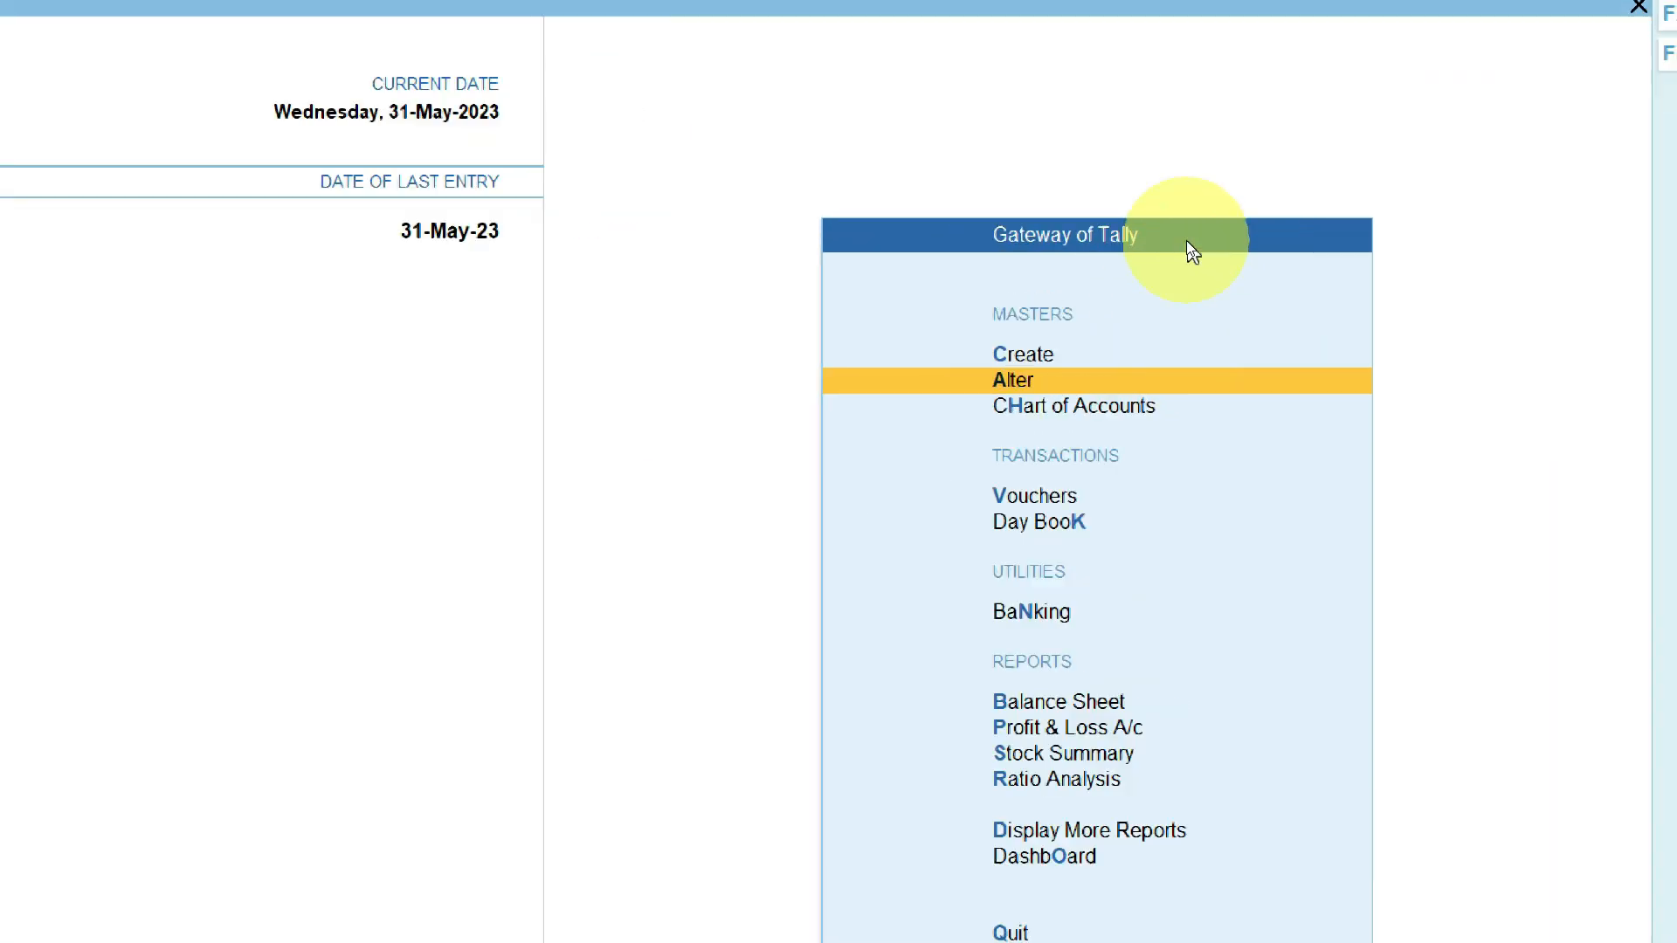
- Start a new voucher and change its type to the Attendance payroll voucher
key("Down")
key("Down")
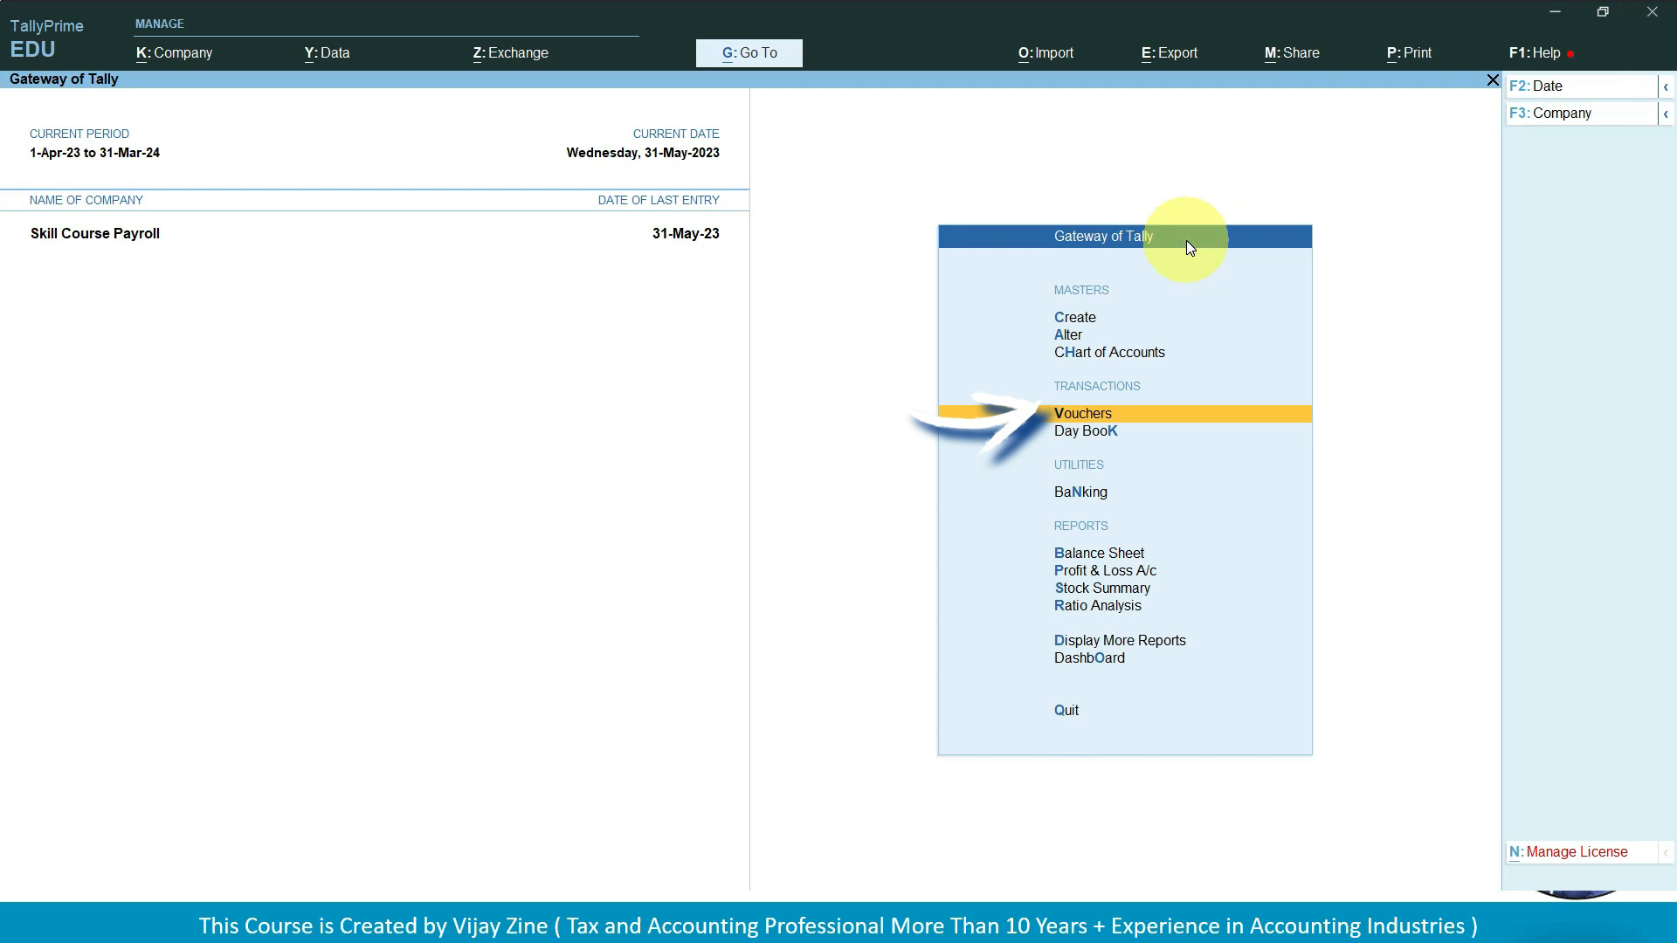
key("Return")
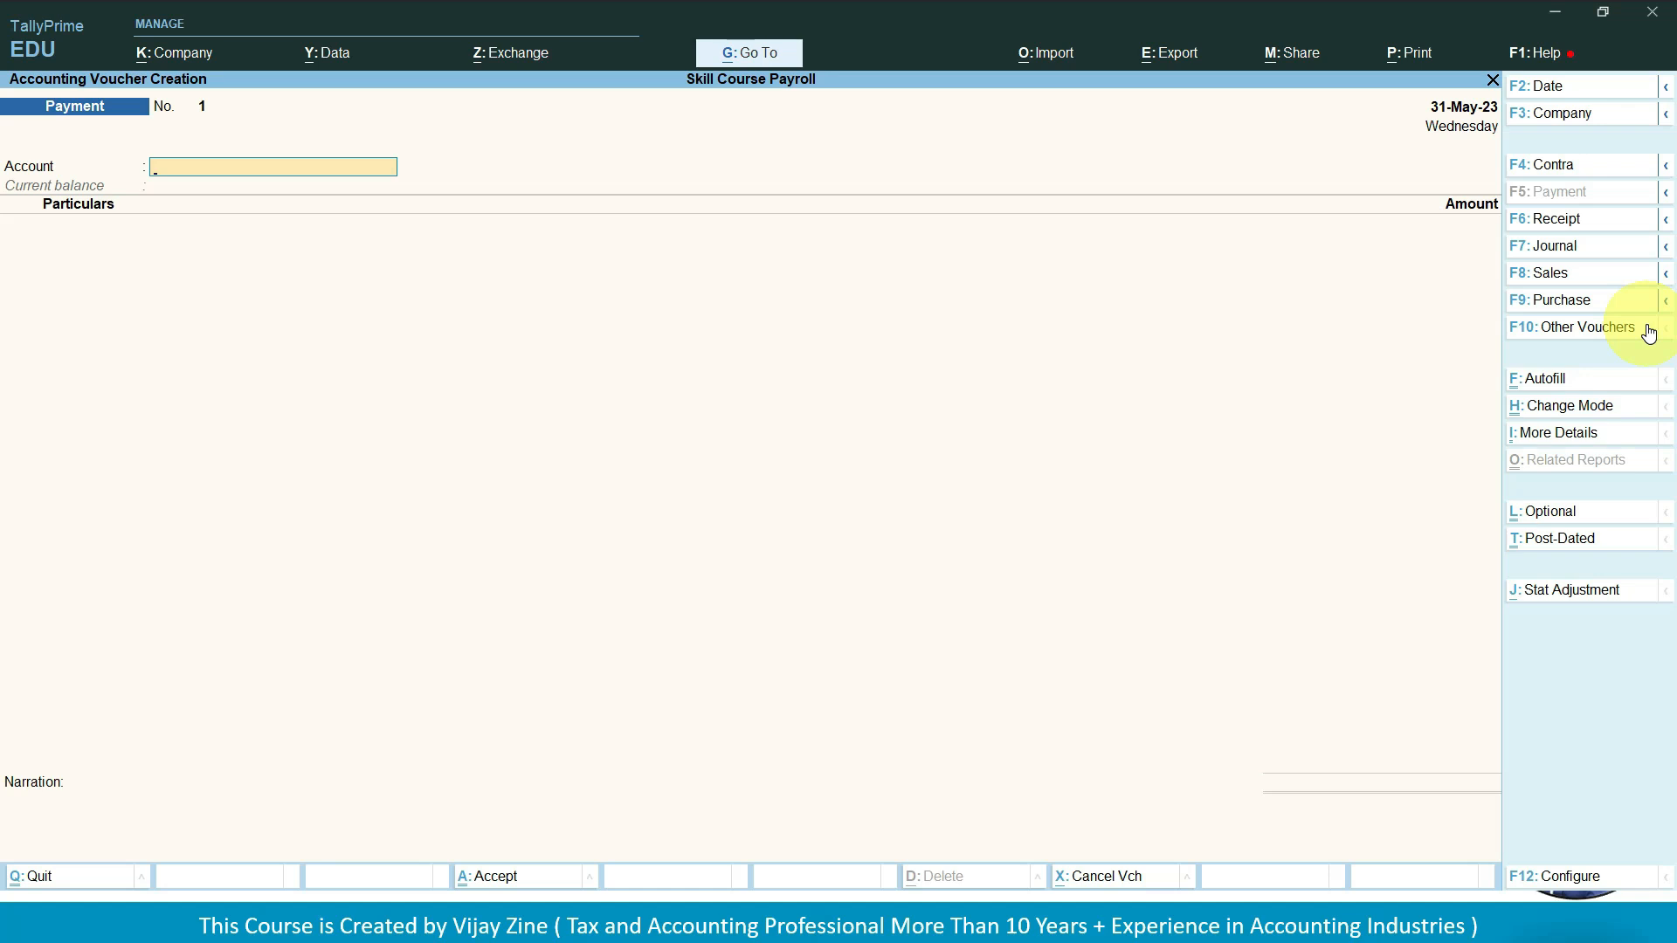
left_click(1648, 330)
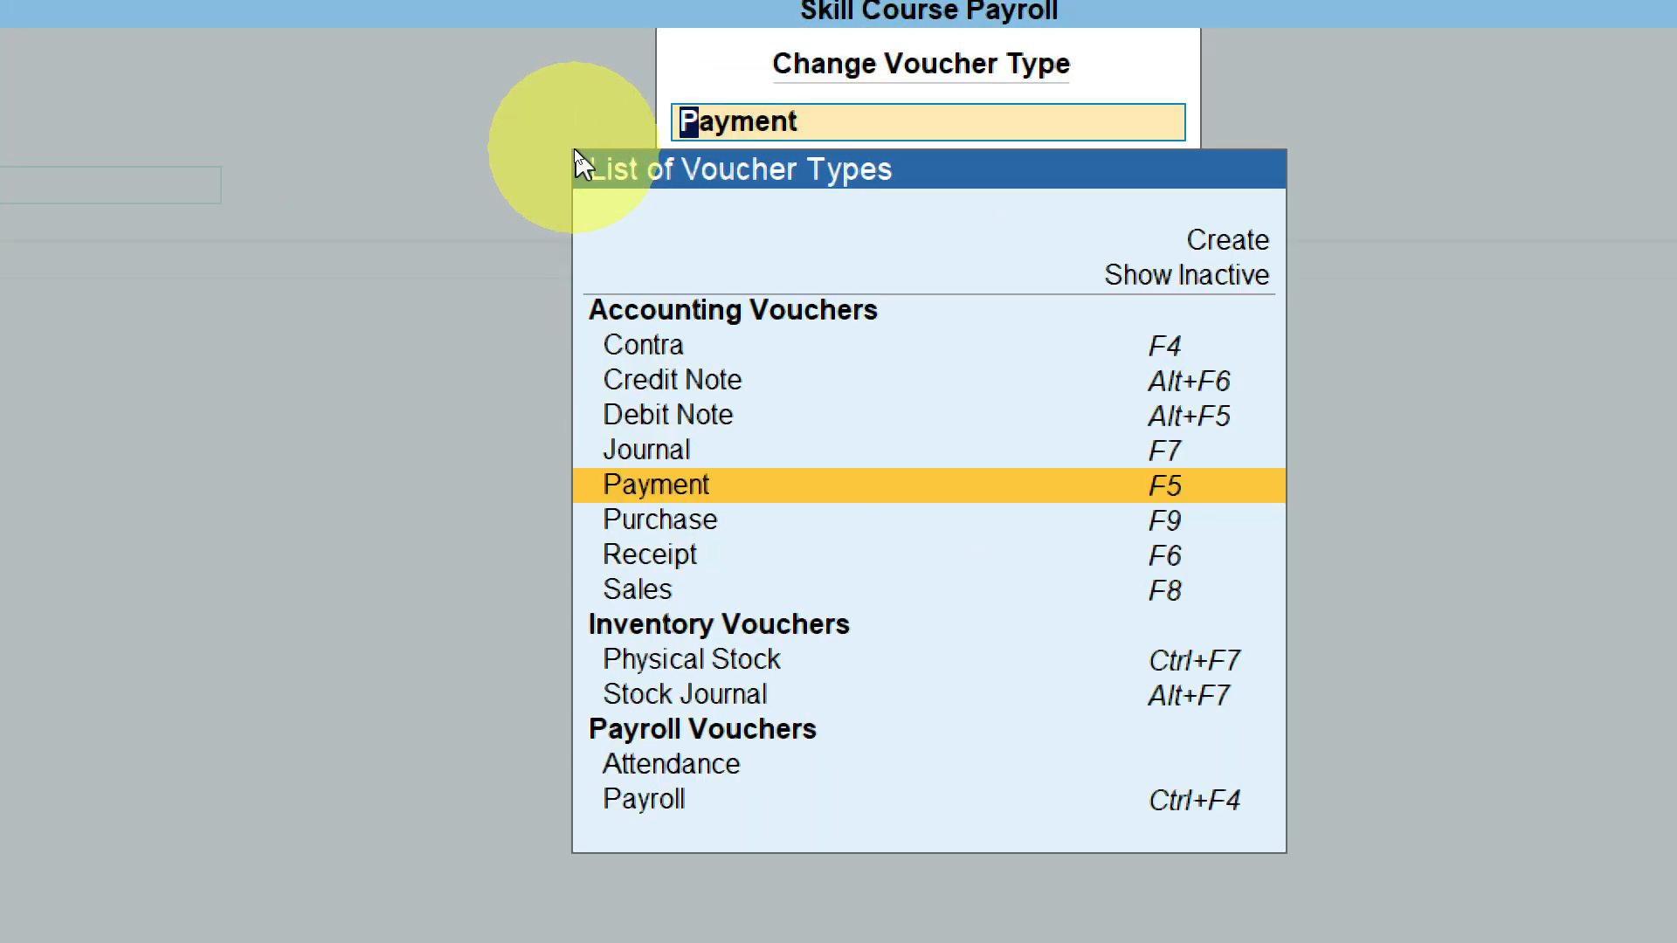
key("Down")
key("Down")
key("Down")
key("Down")
key("Down")
key("Down")
key("Down")
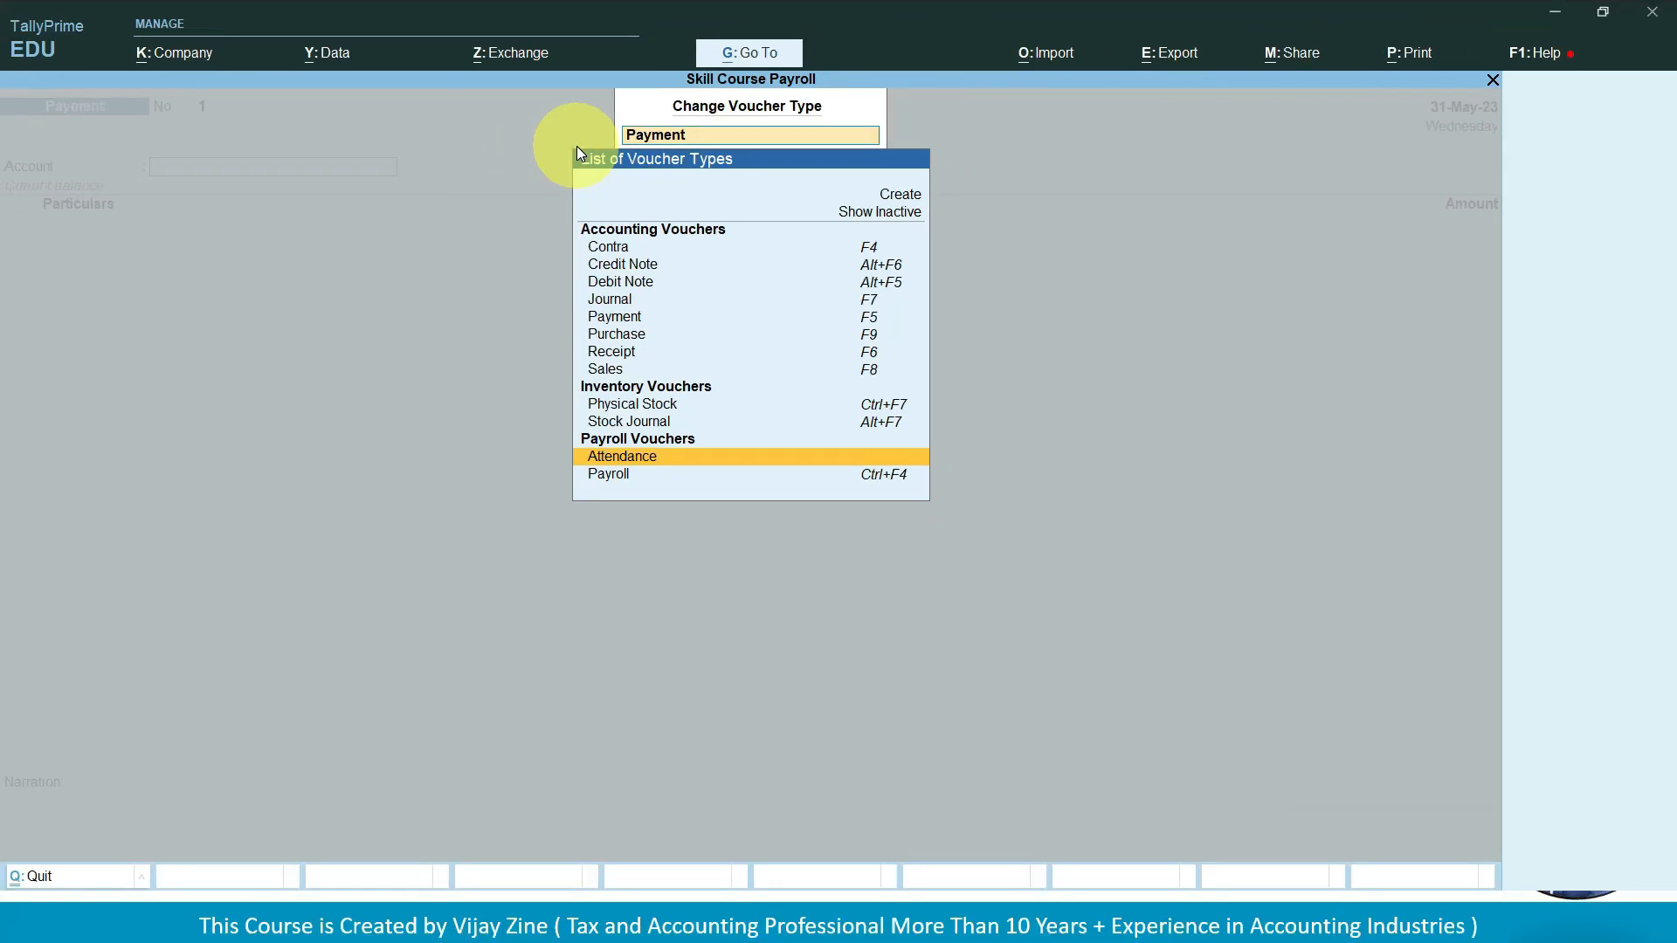
key("Return")
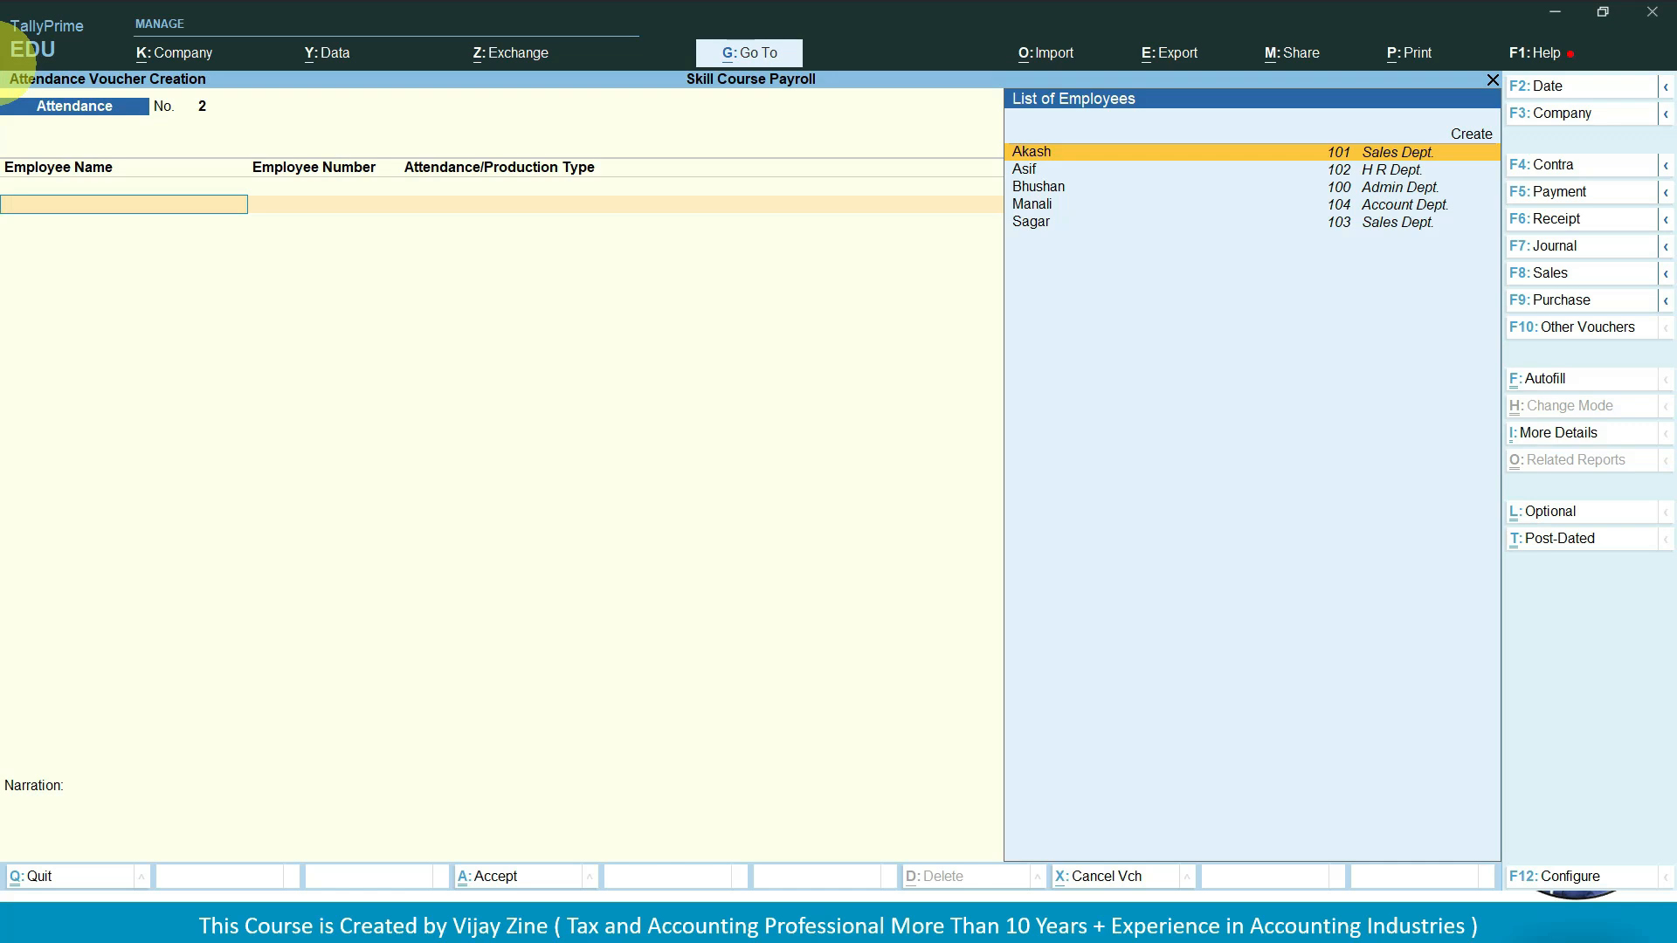
- Set the attendance voucher date to 1-6-2023 and enter the first listed Sales Dept. employee on the first line
key("F2")
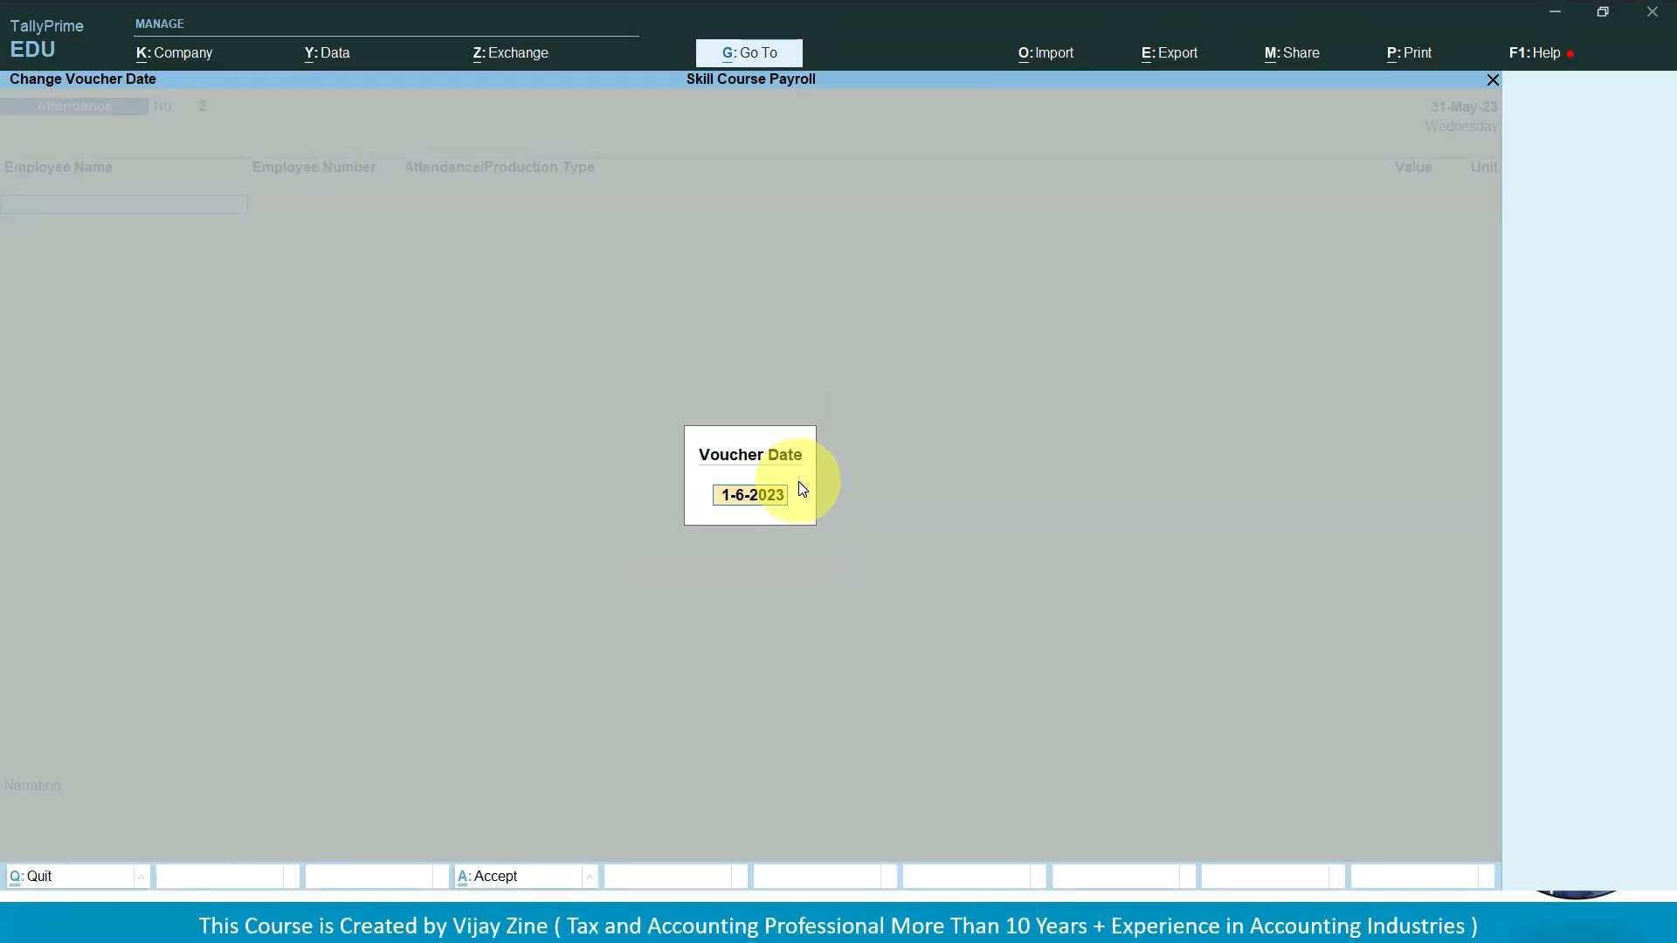
key("Return")
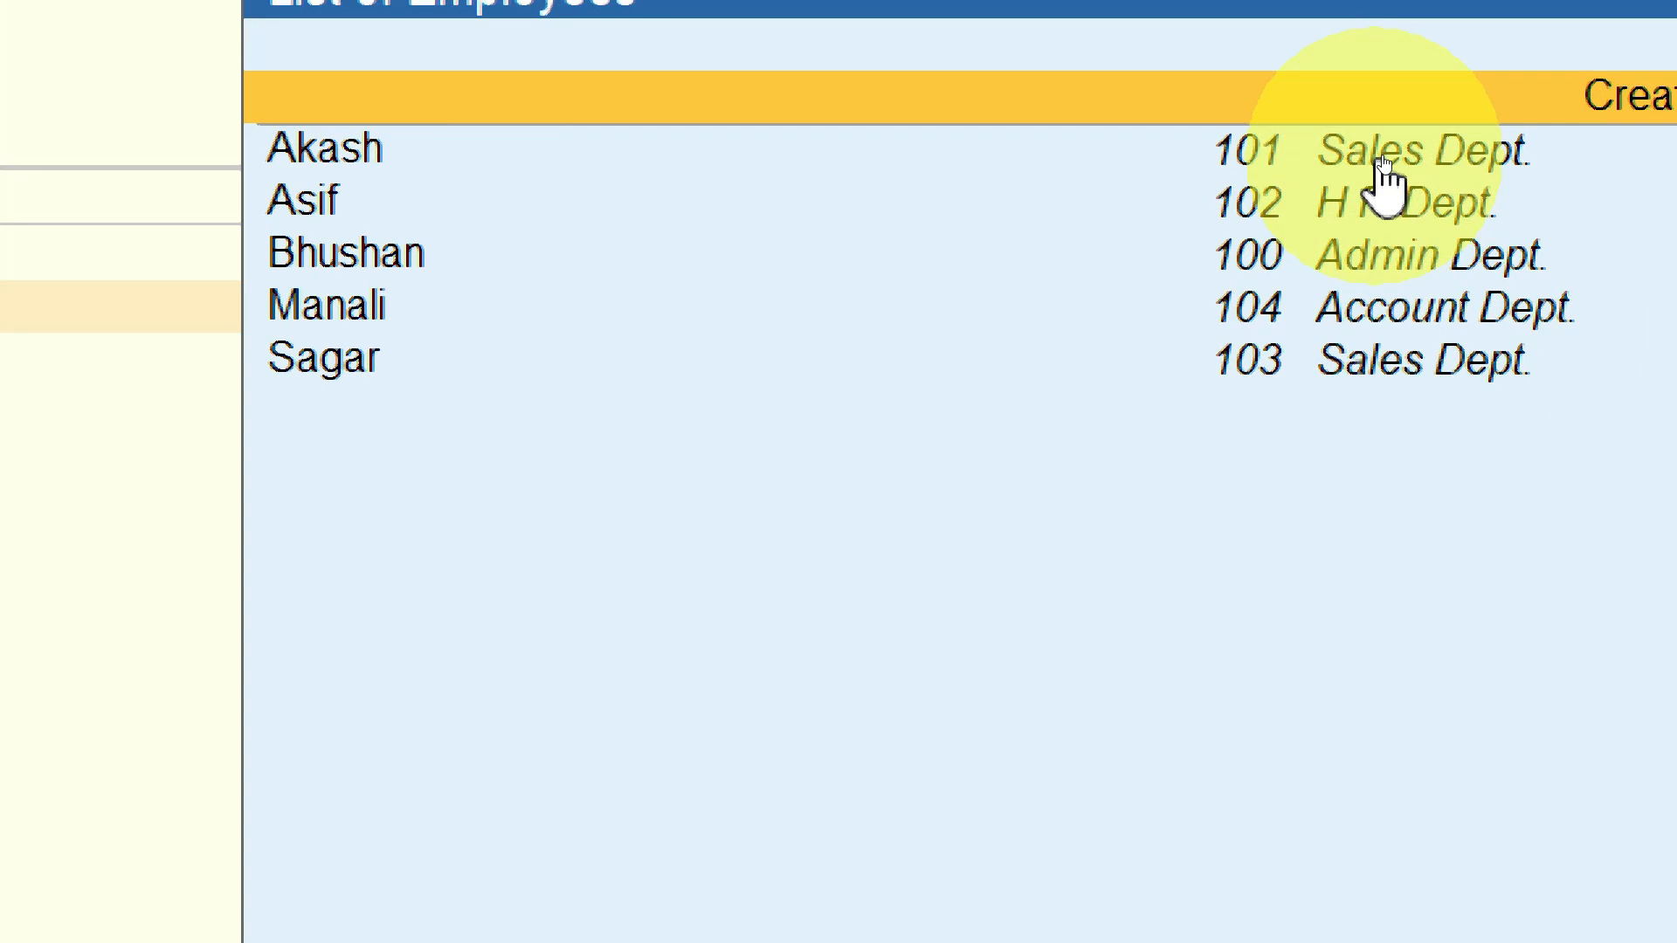
left_click(1383, 164)
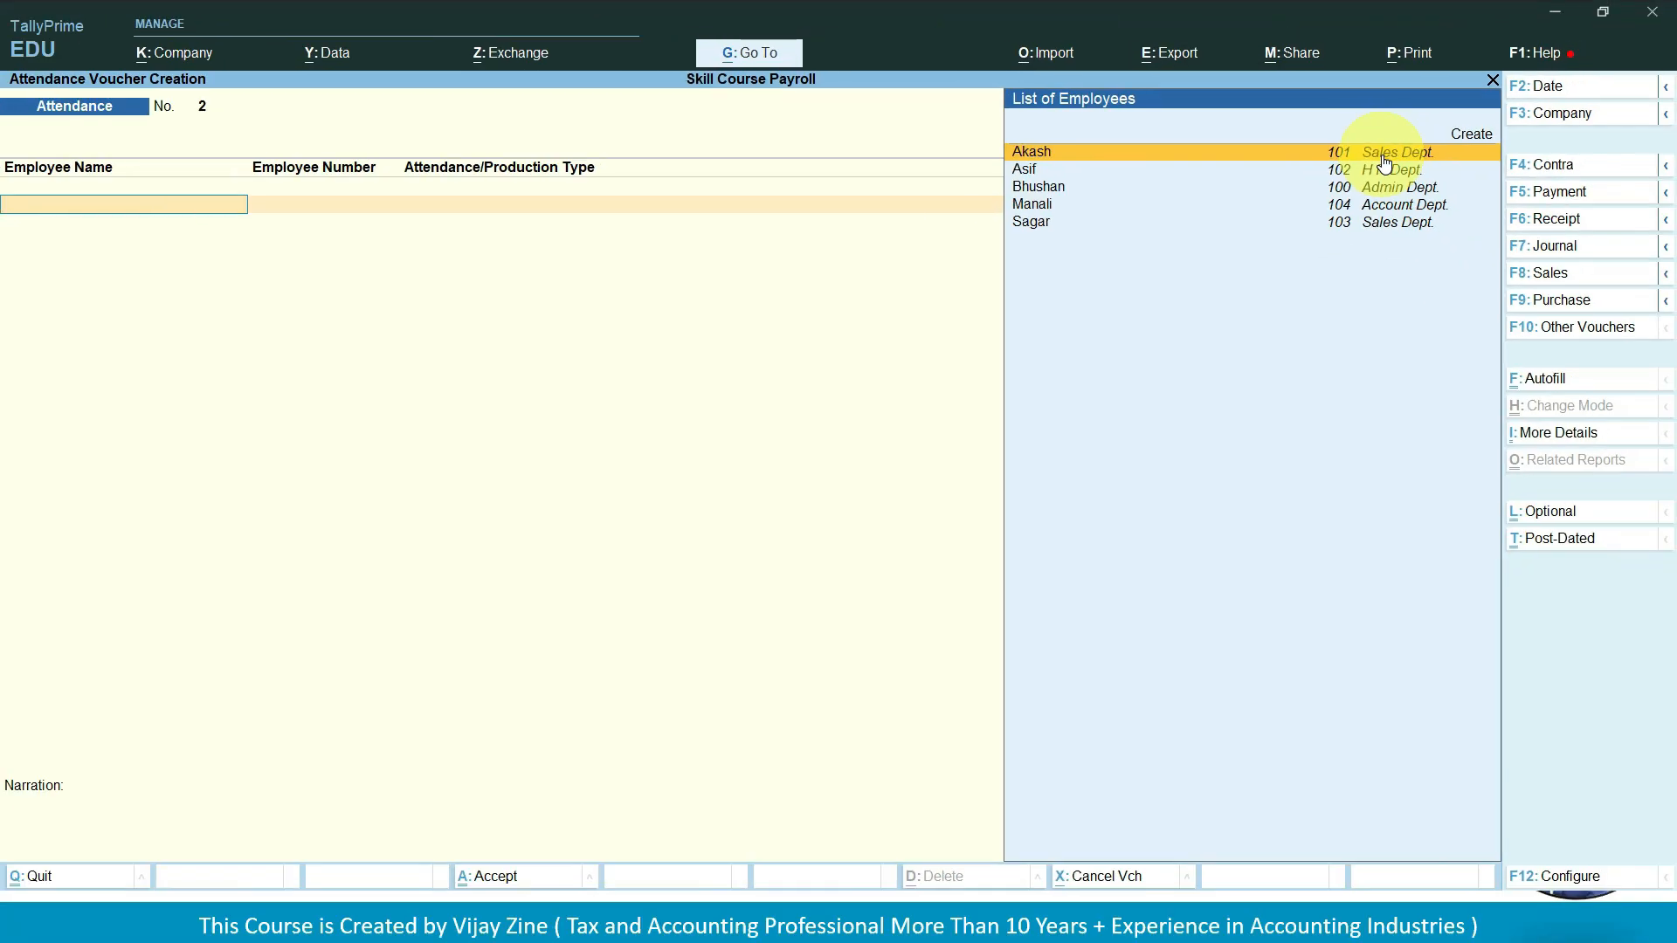
left_click(1383, 155)
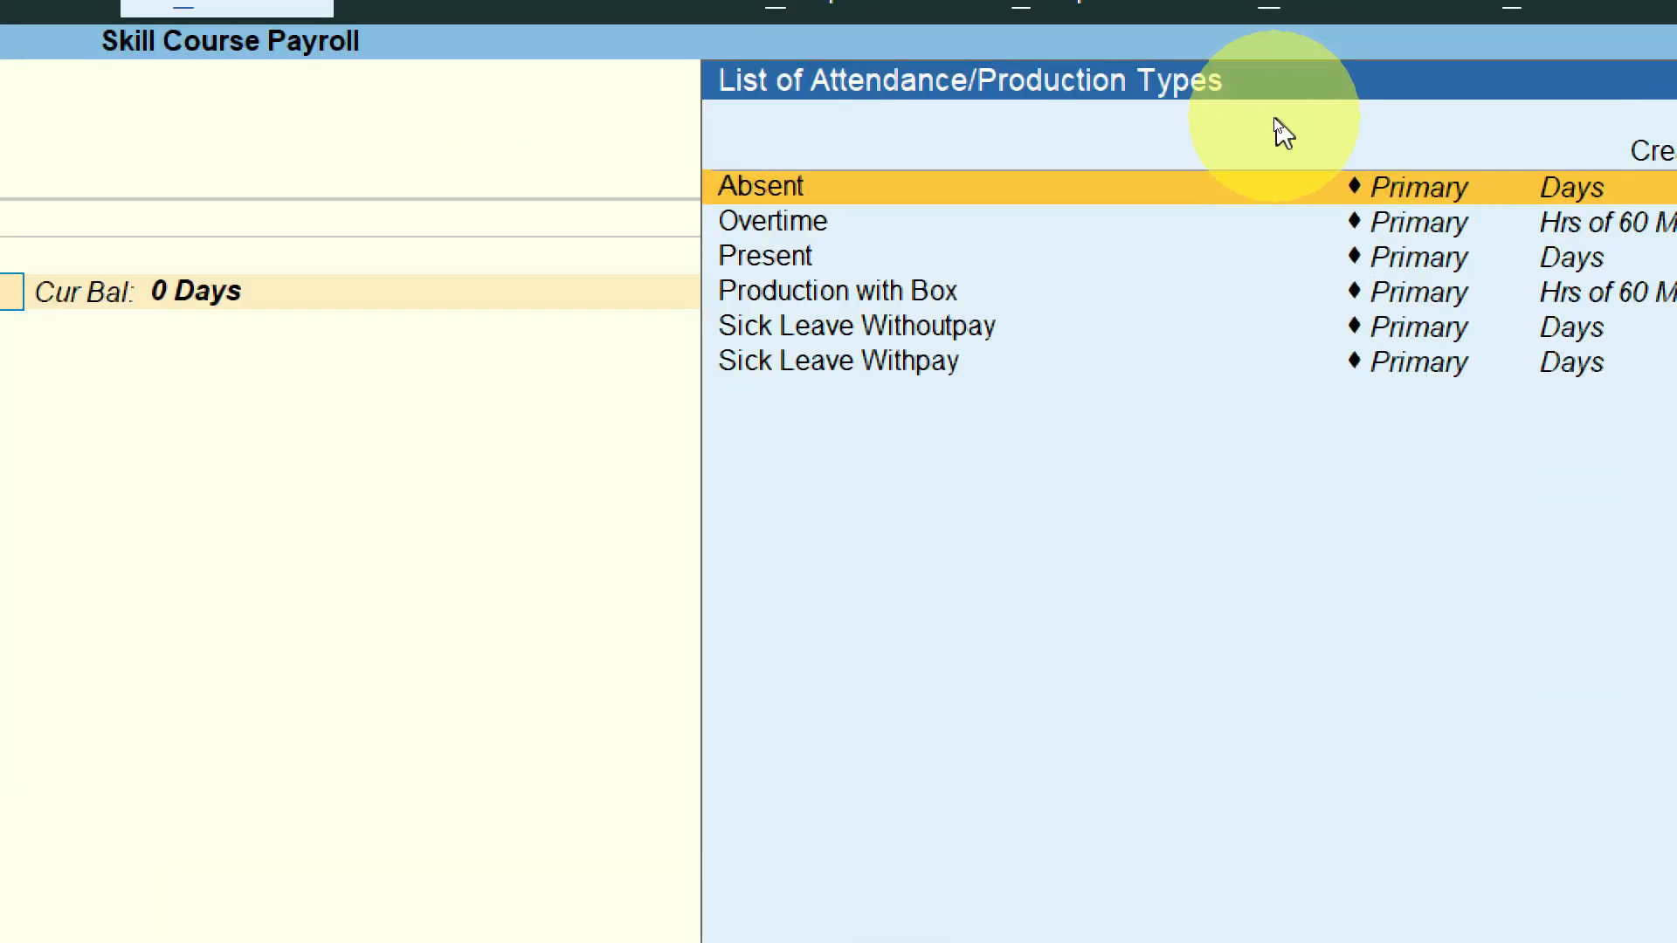
- Examine the available attendance and production types for the employee's line, from Absent to Sick Leave Withpay
key("Down")
key("Down")
key("Down")
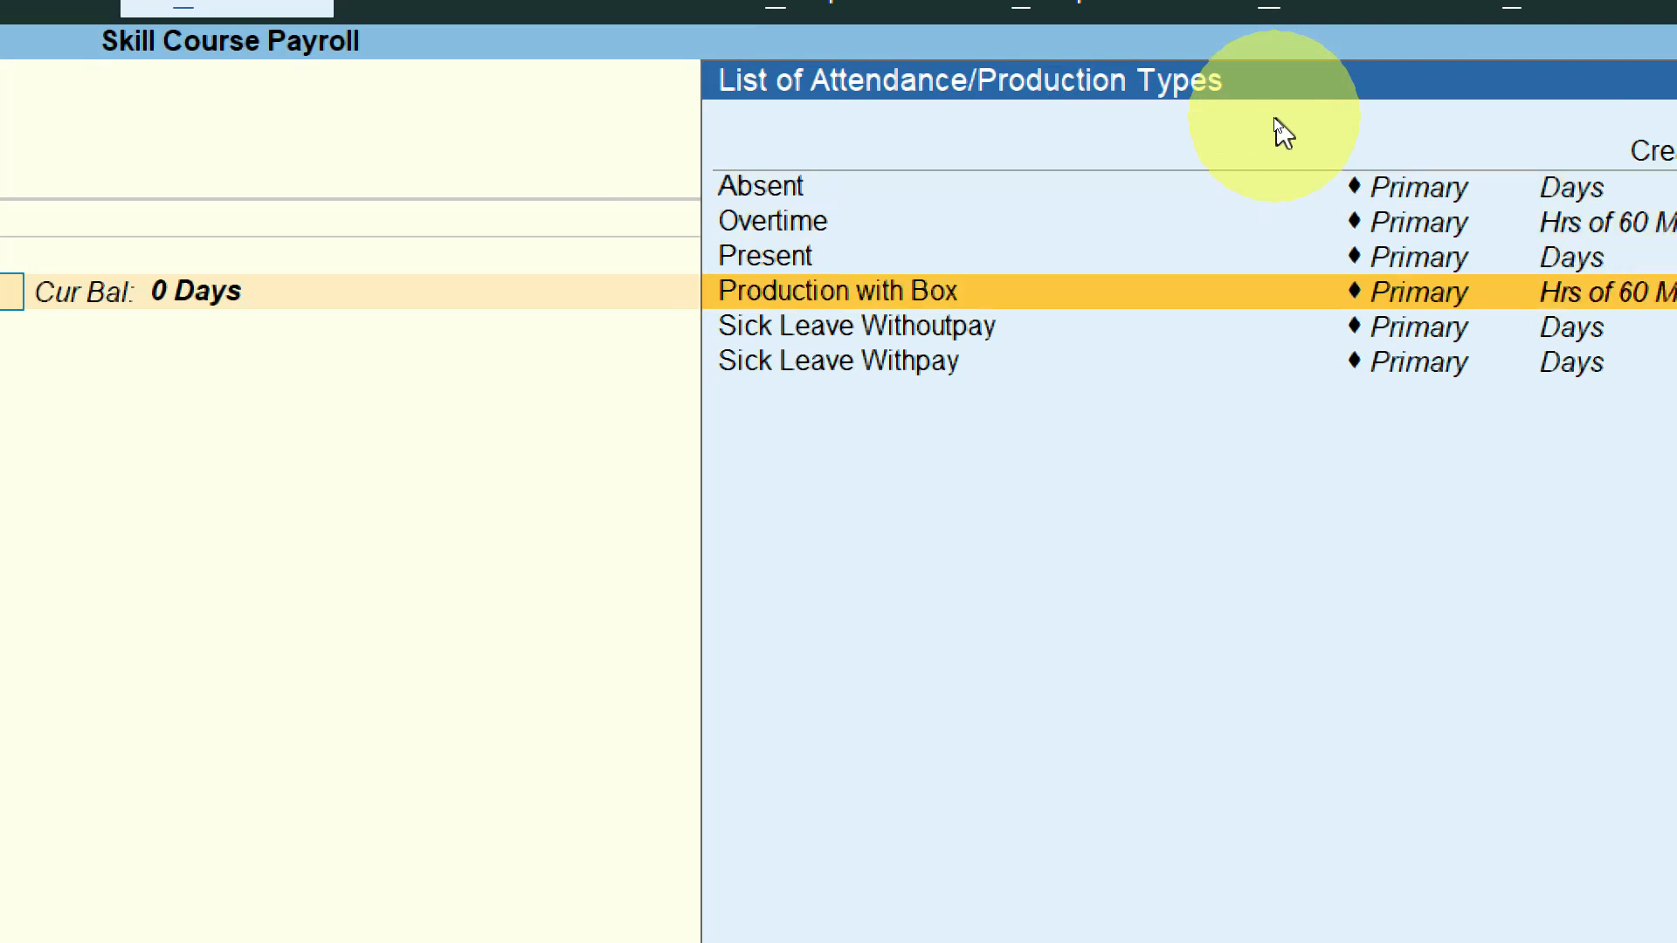
key("Down")
key("Down")
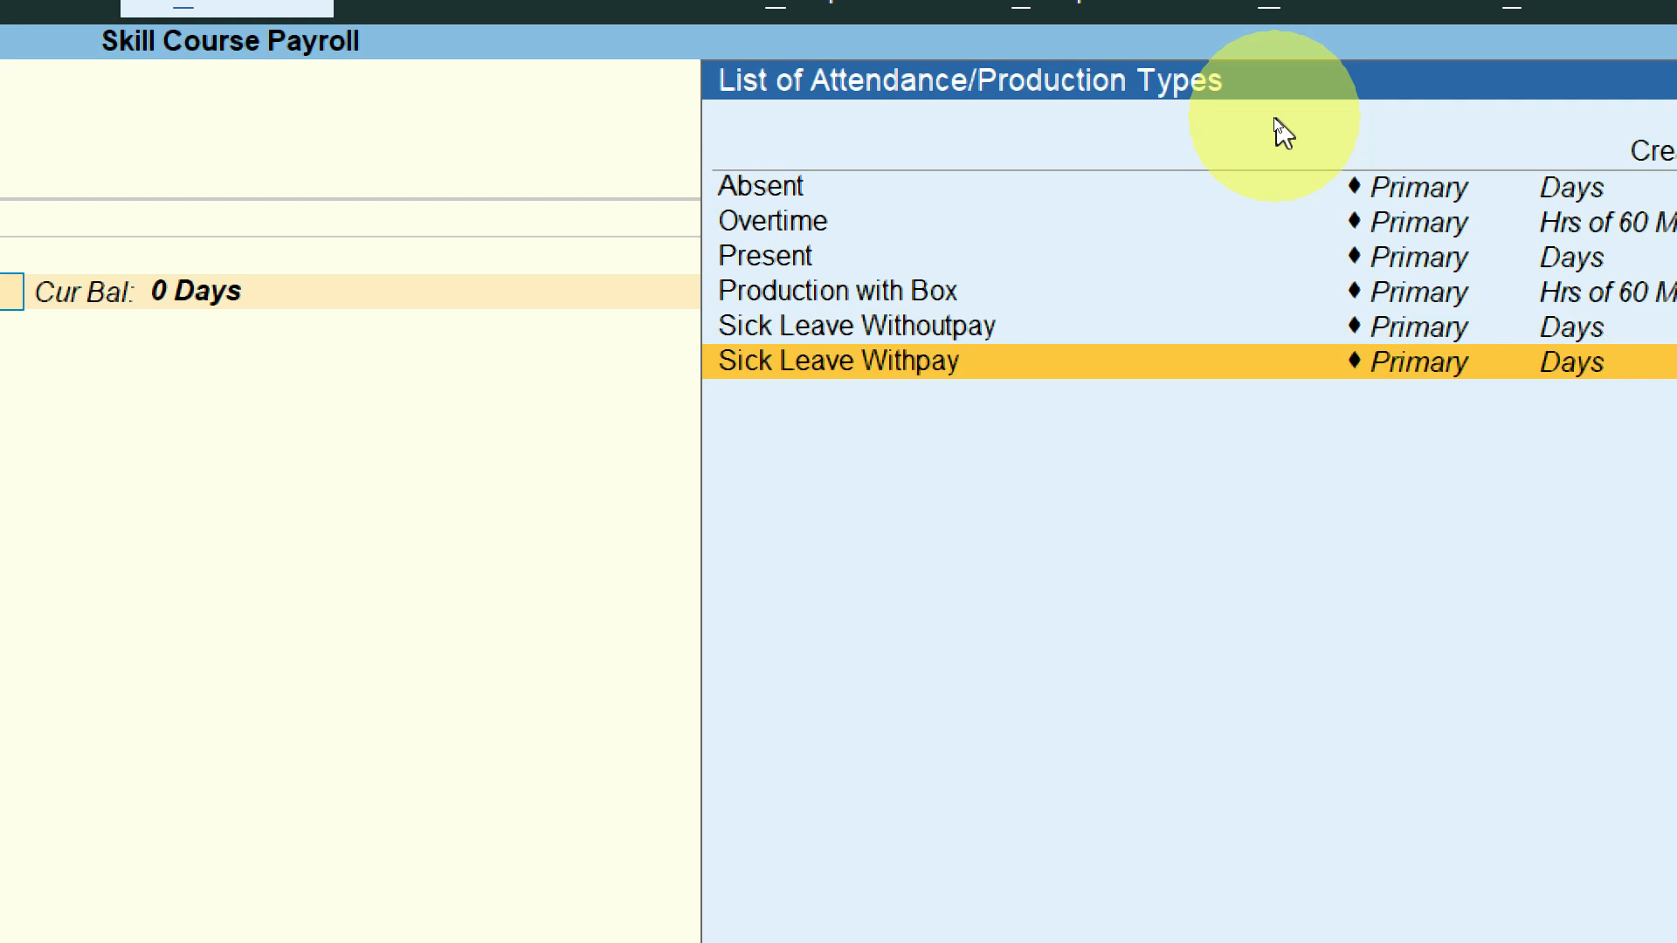
key("Up")
key("Up")
key("Up")
key("Up")
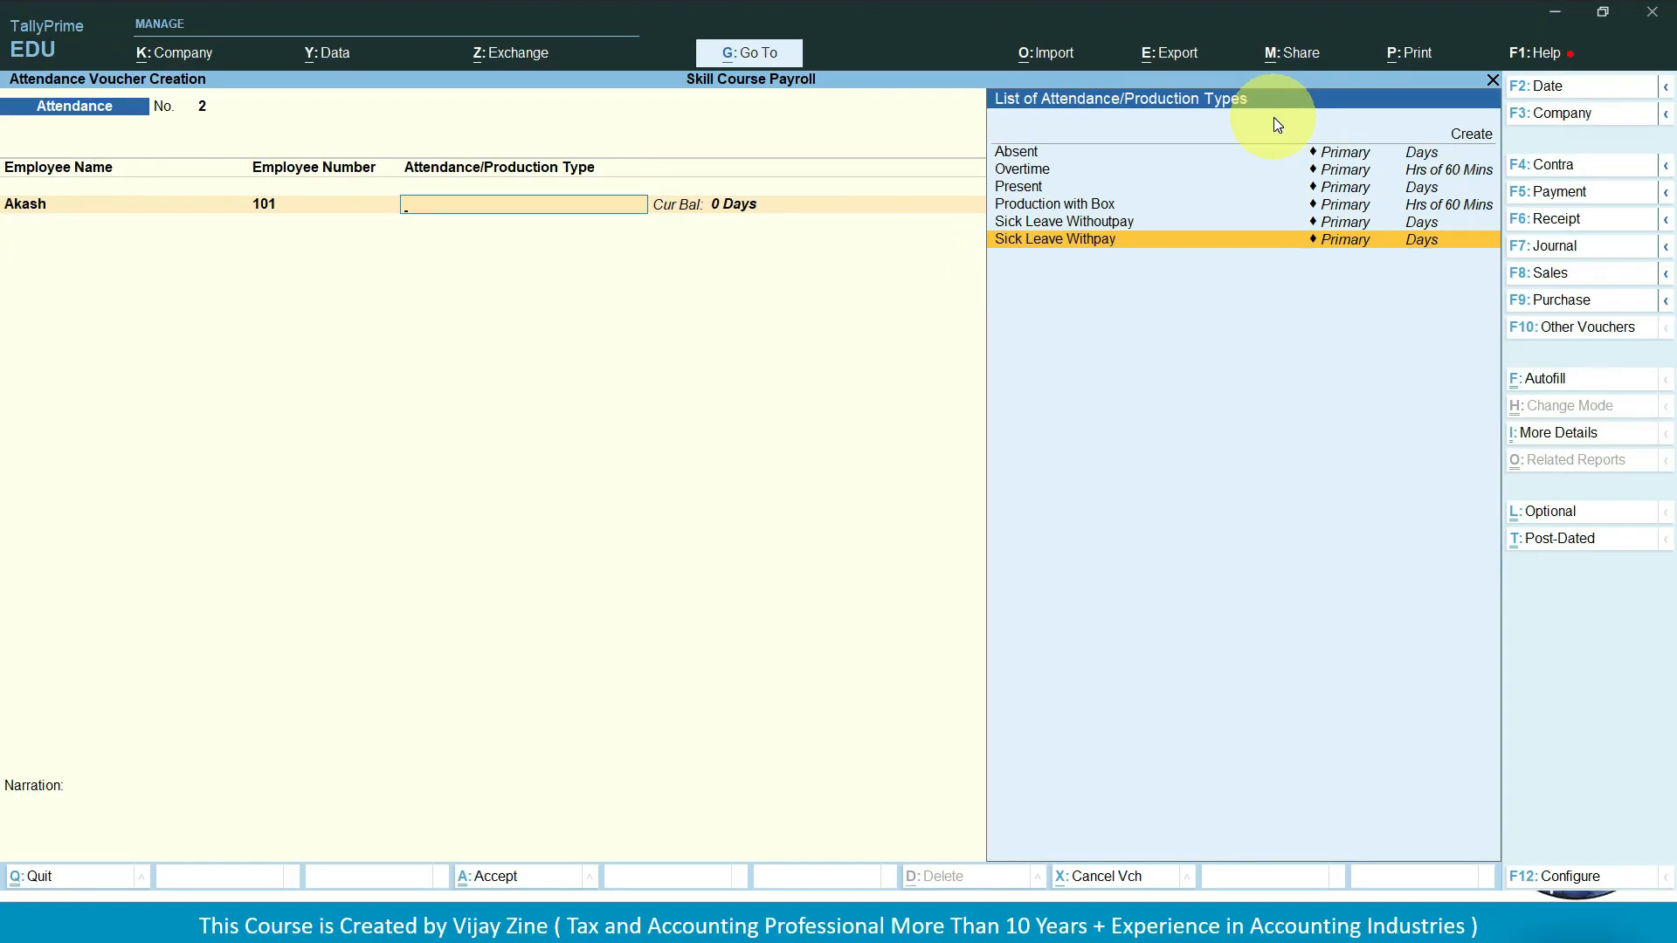
key("Up")
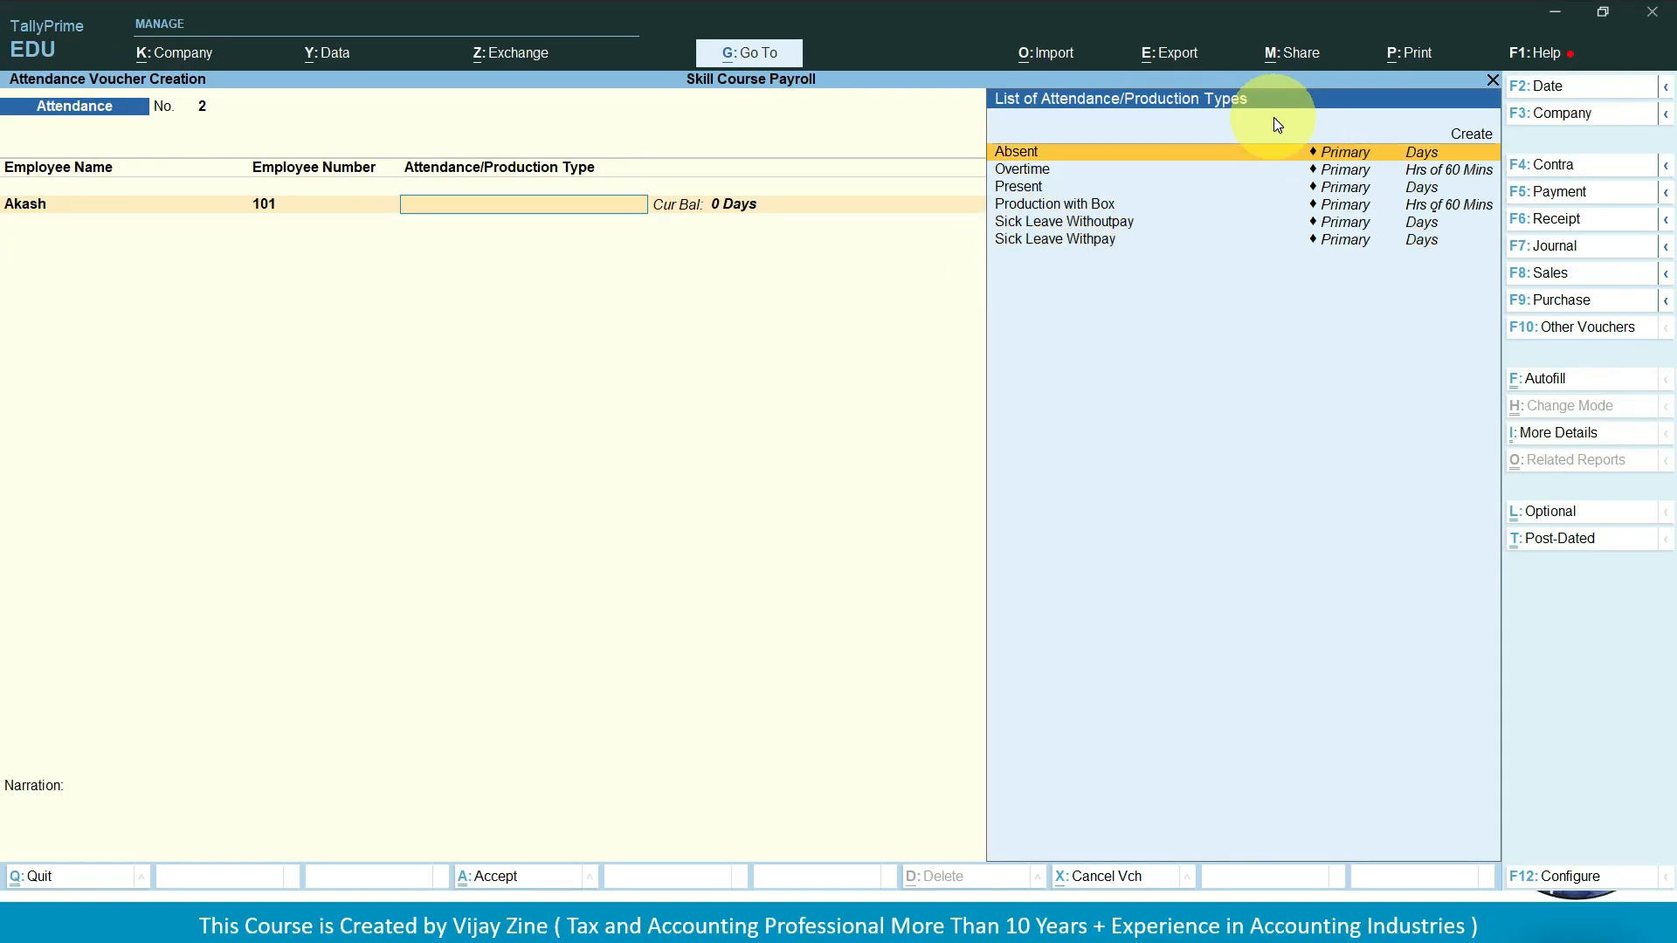
- Record 2 days of Absent for the Sales Dept. employee on the first attendance line
key("Return")
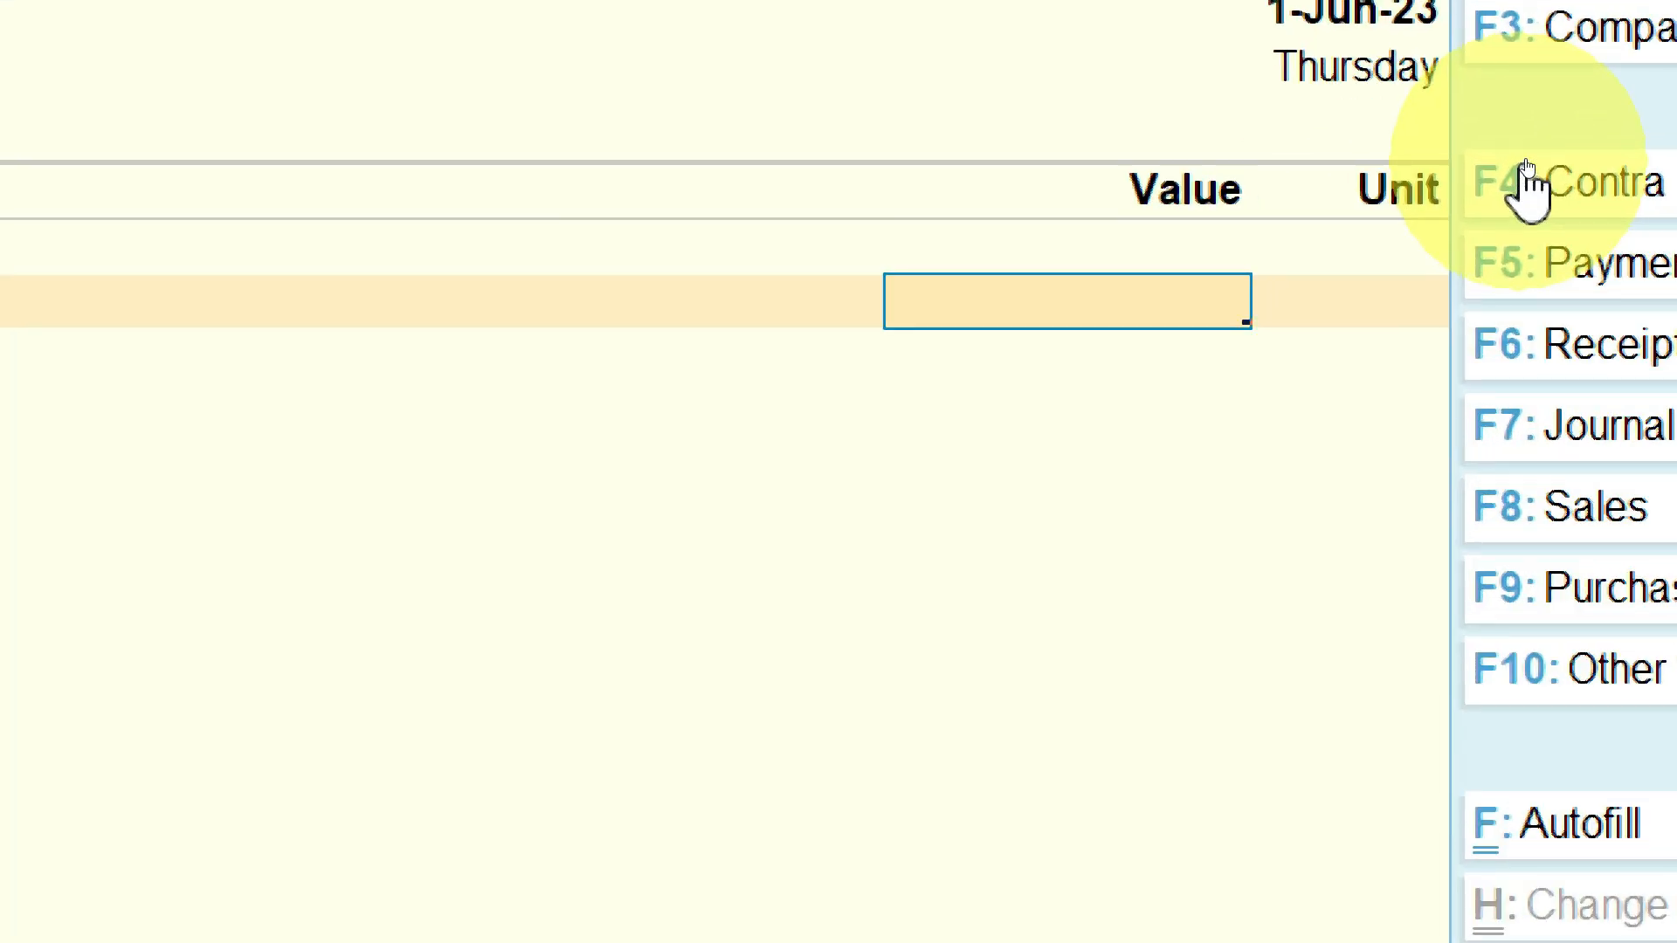
type("2")
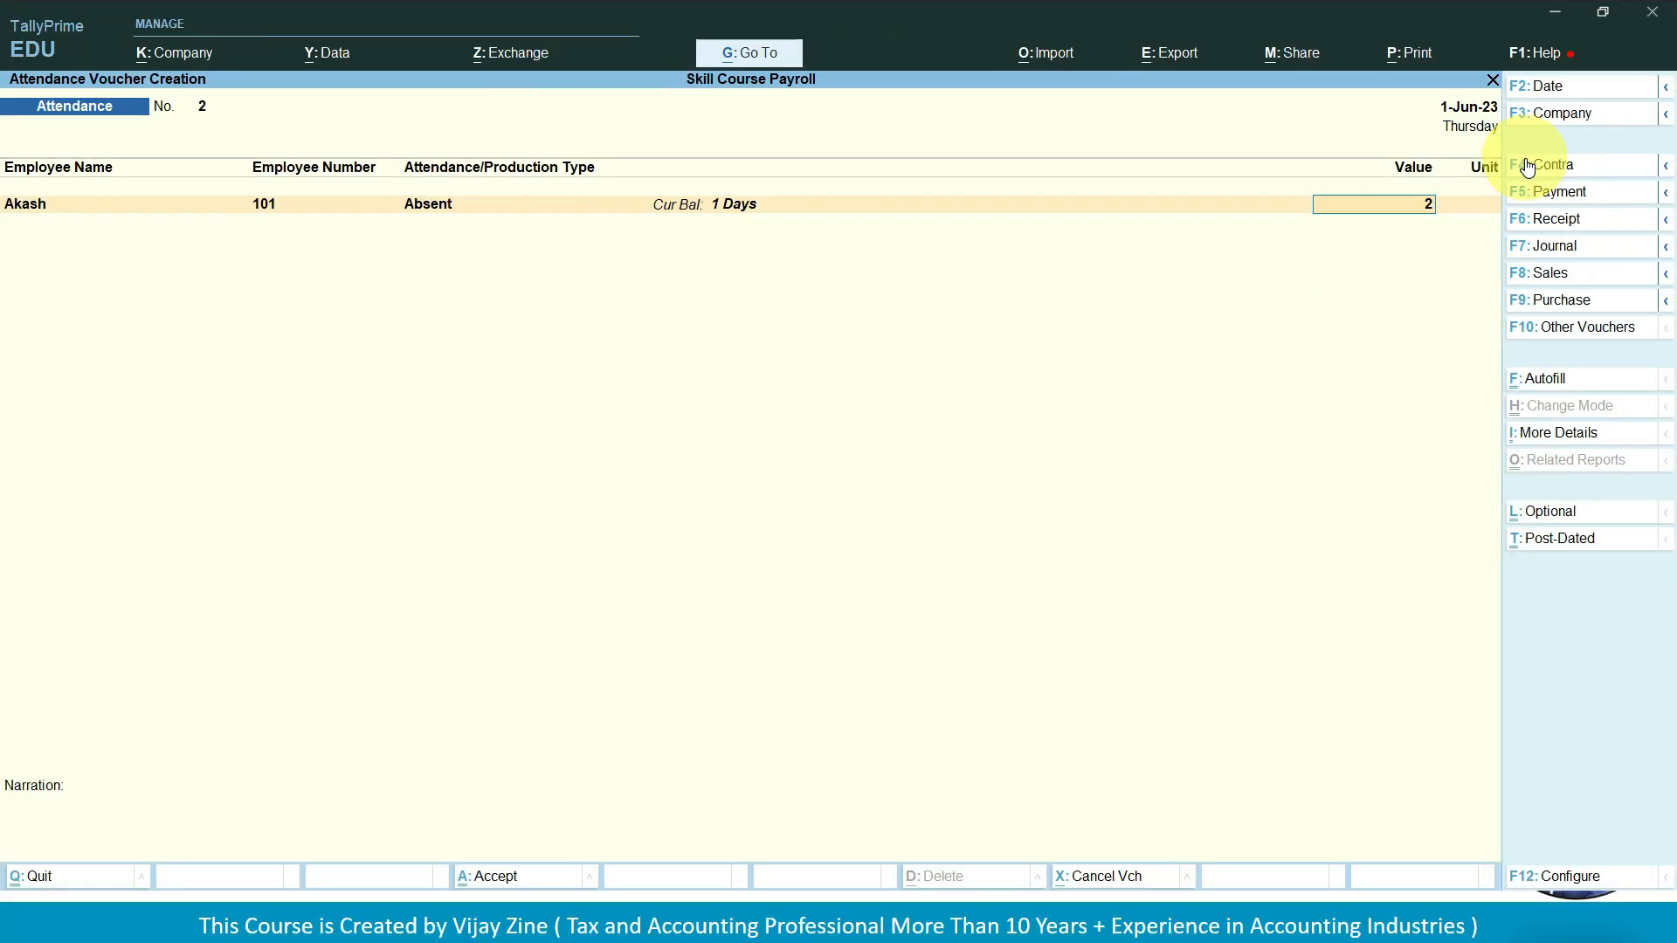
key("Return")
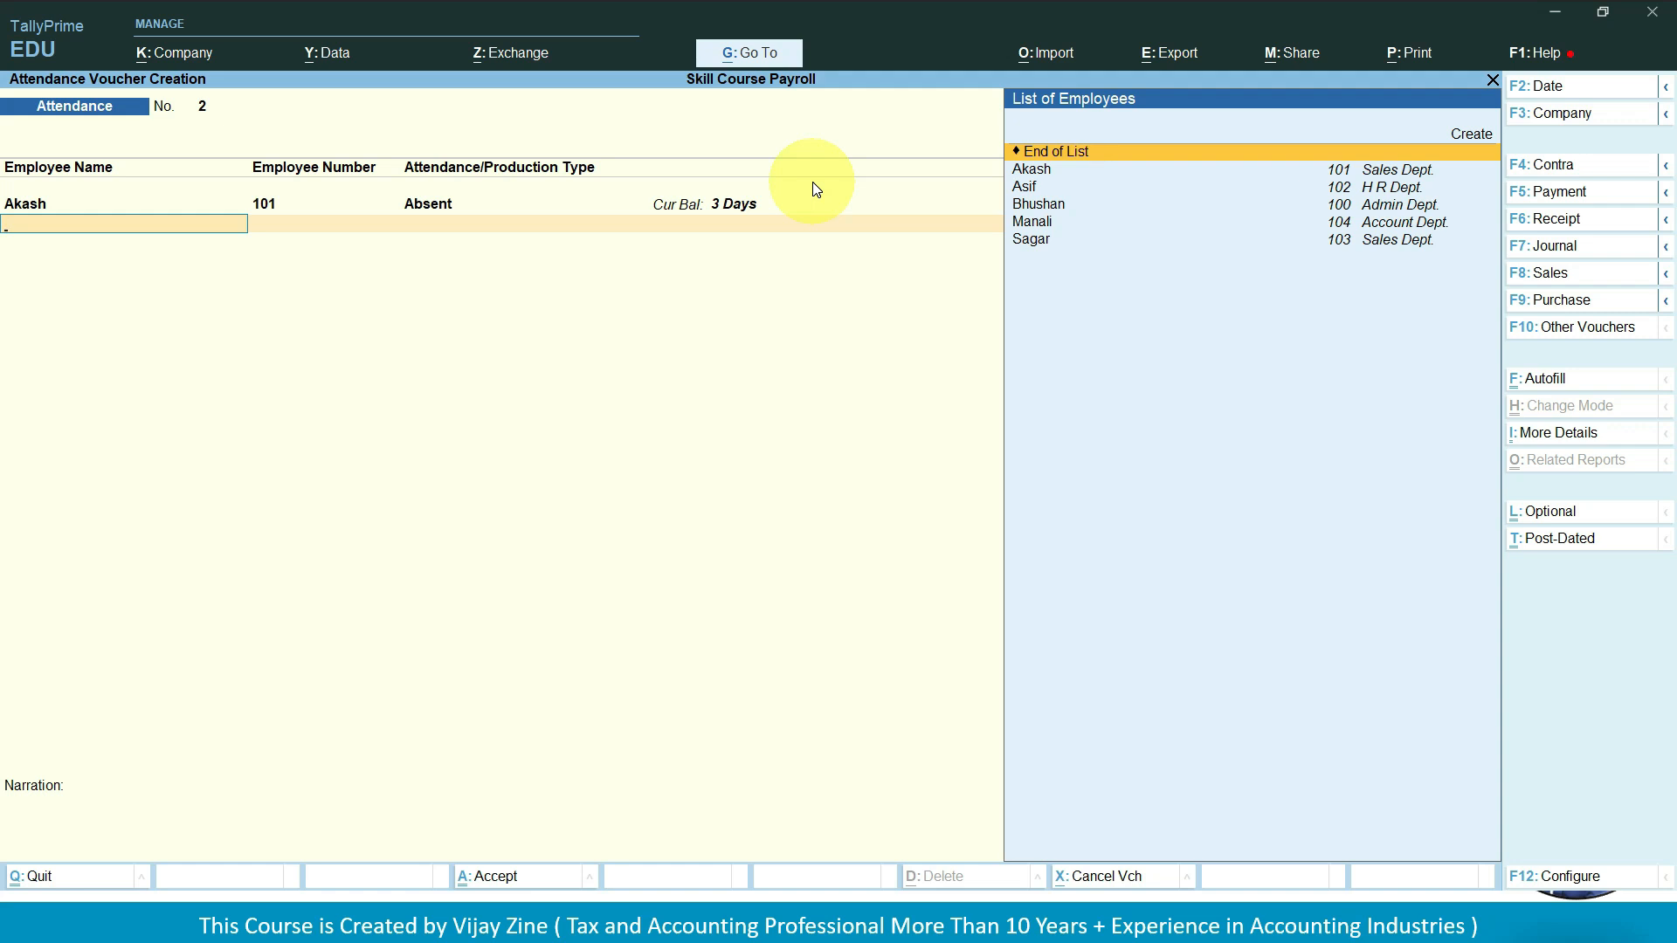
key("Return")
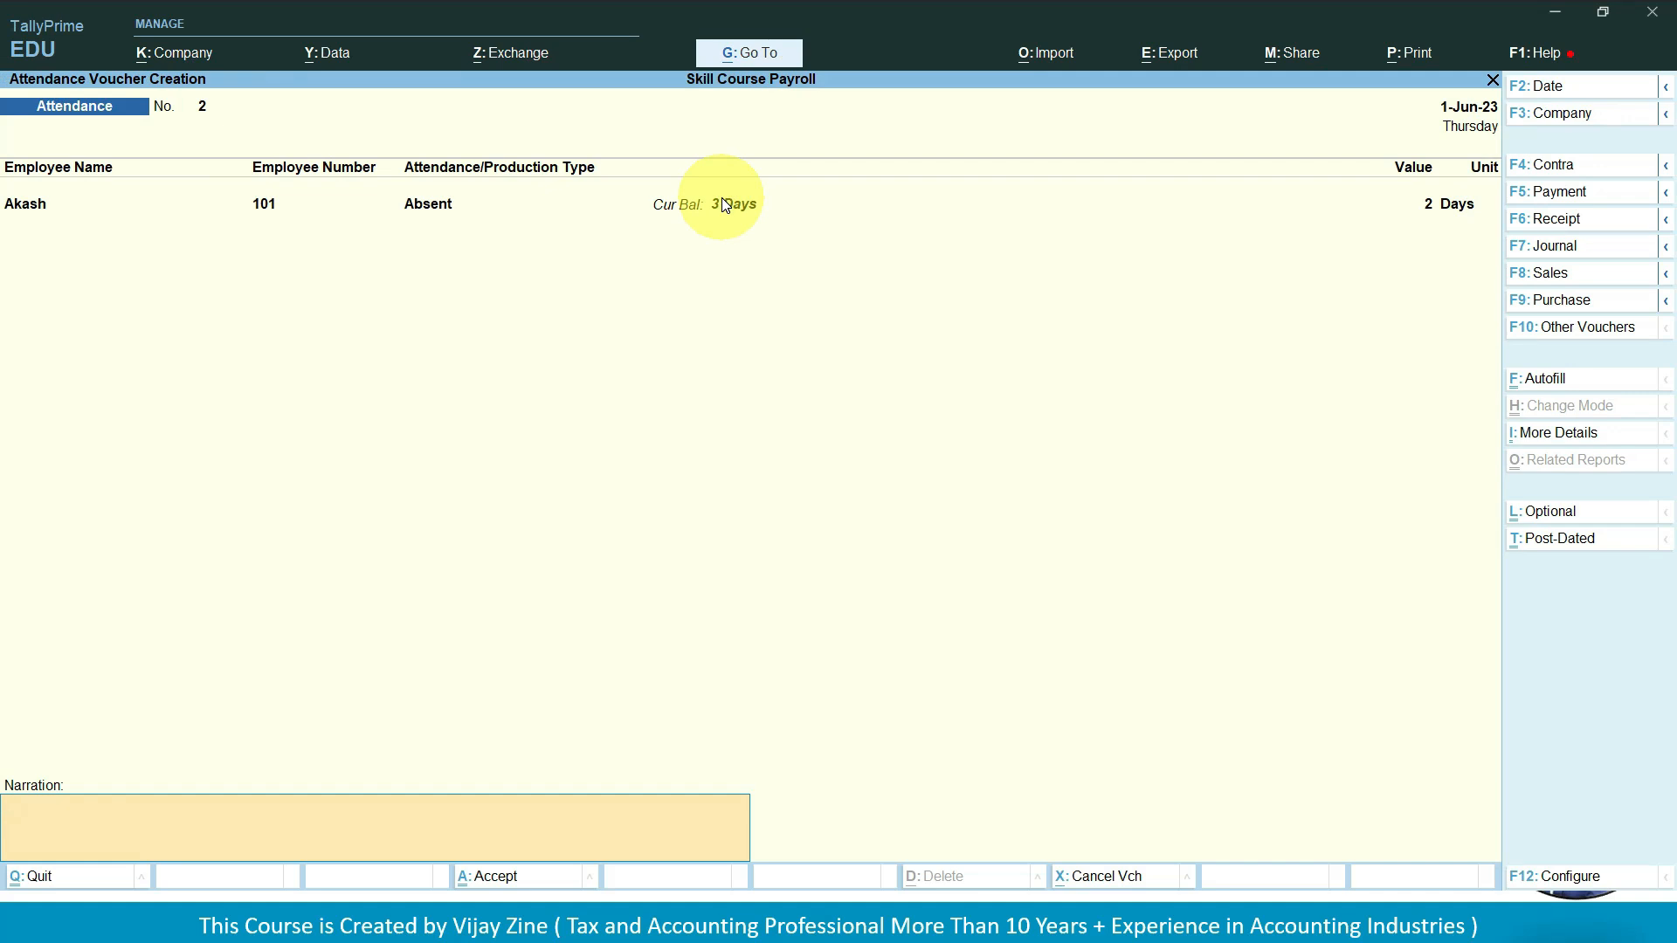
key("BackSpace")
key("Return")
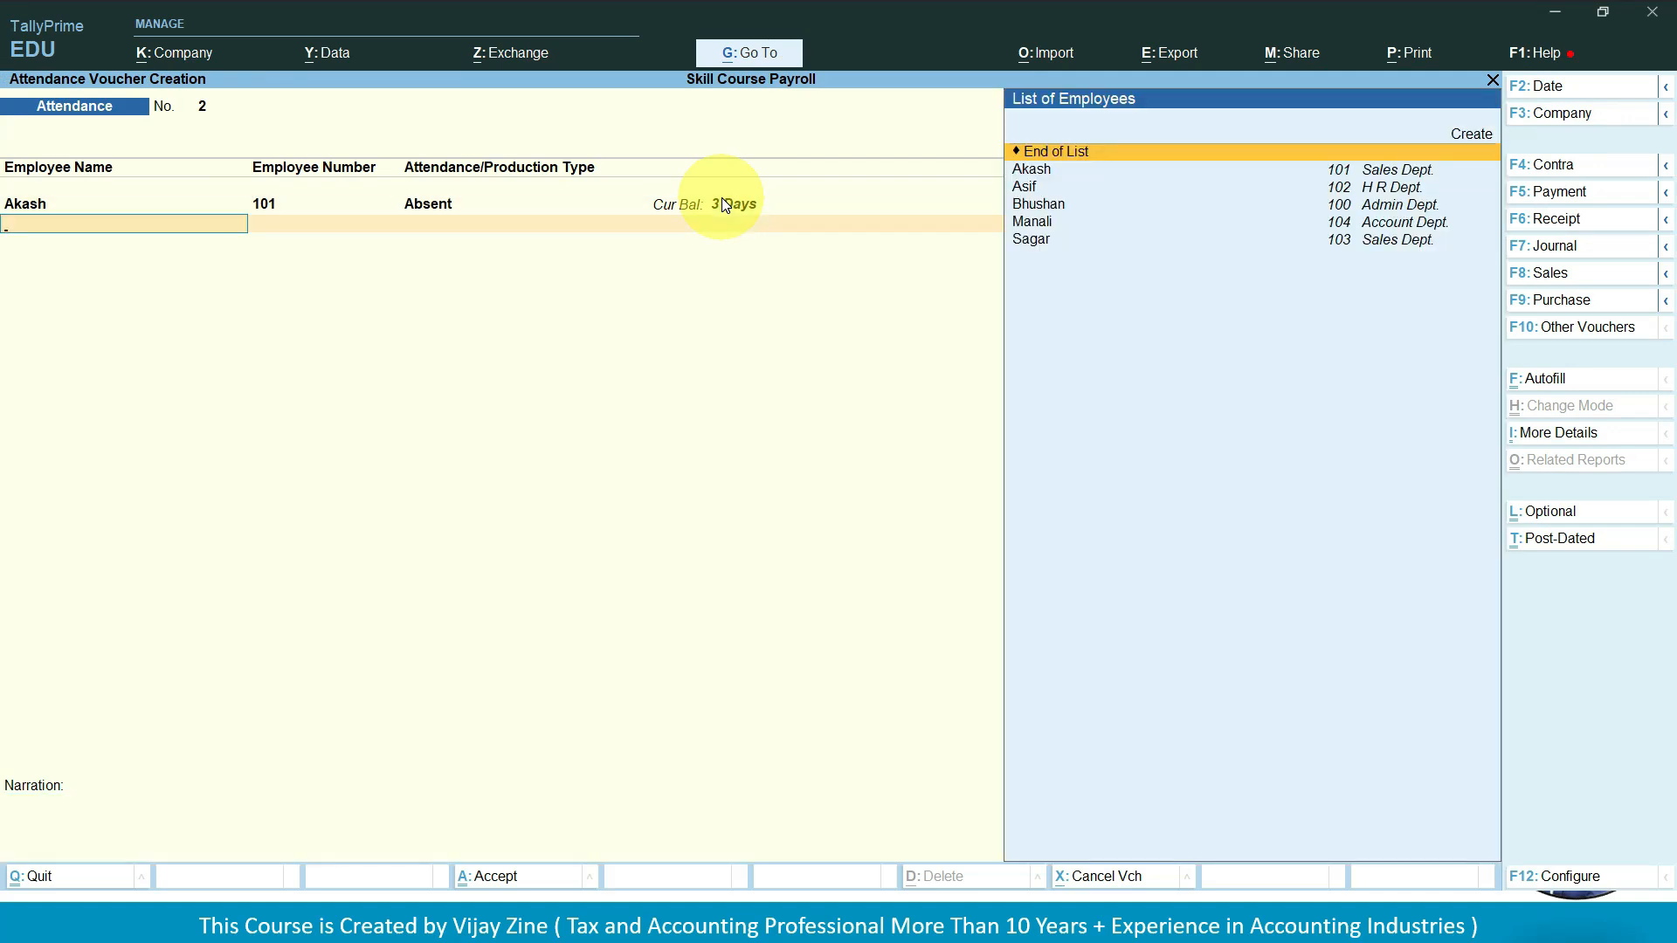
- Add the Account Dept. employee on the second line with 4 days of Absent, and discard the manually entered voucher
key("Down")
key("Down")
key("Down")
key("Down")
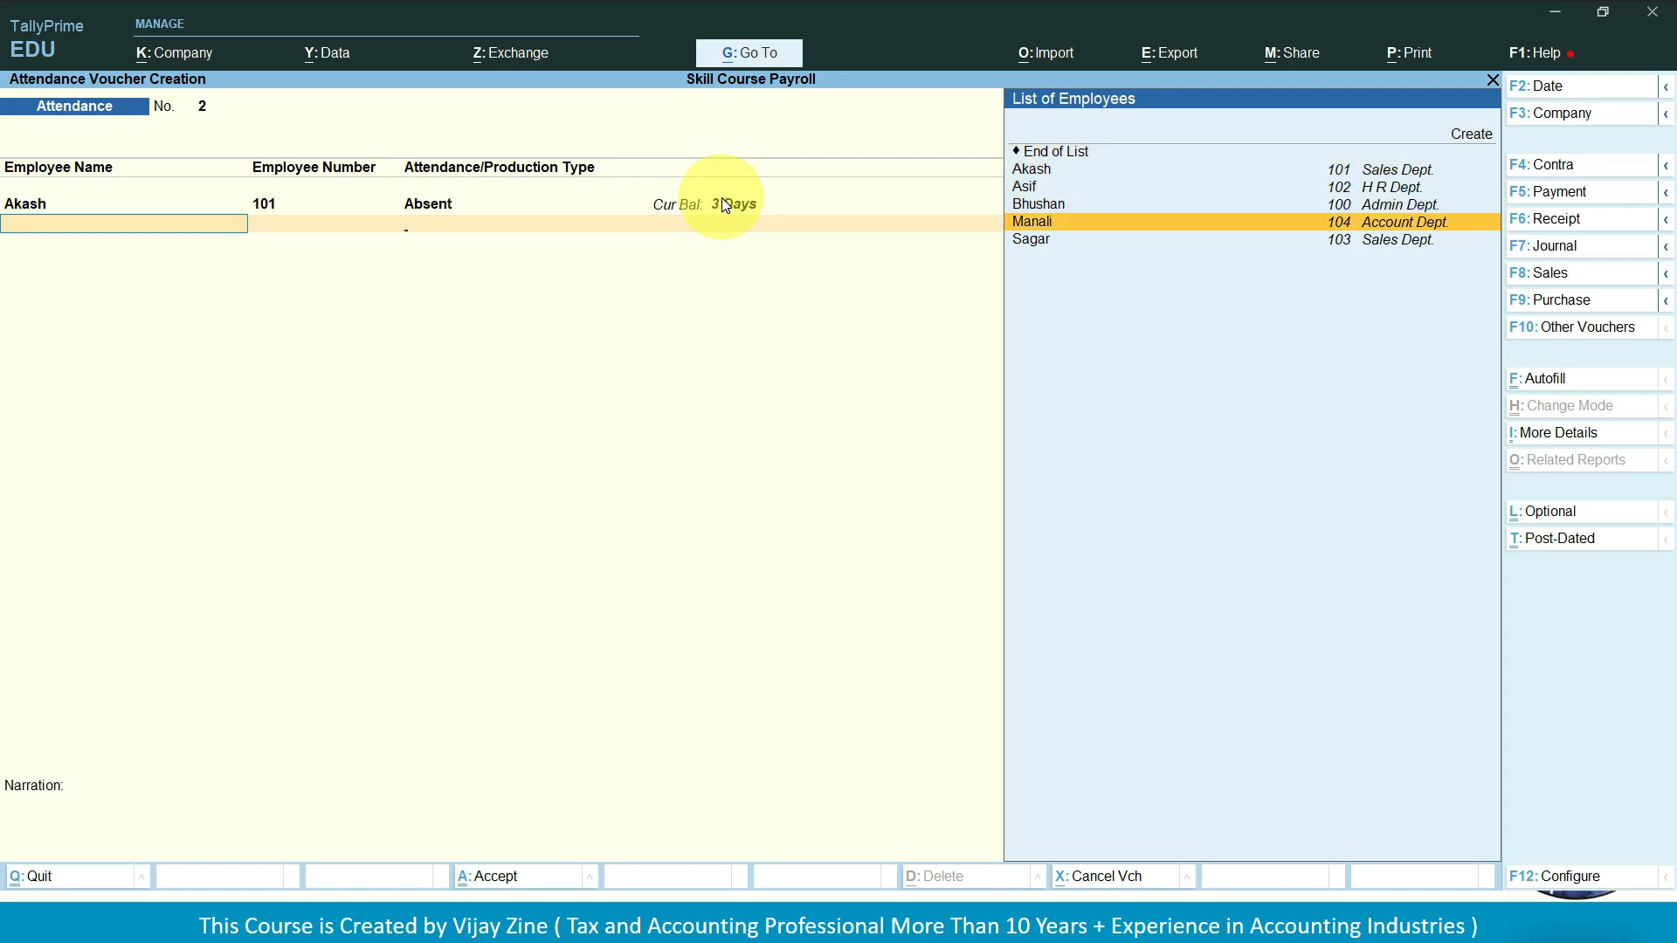
key("Return")
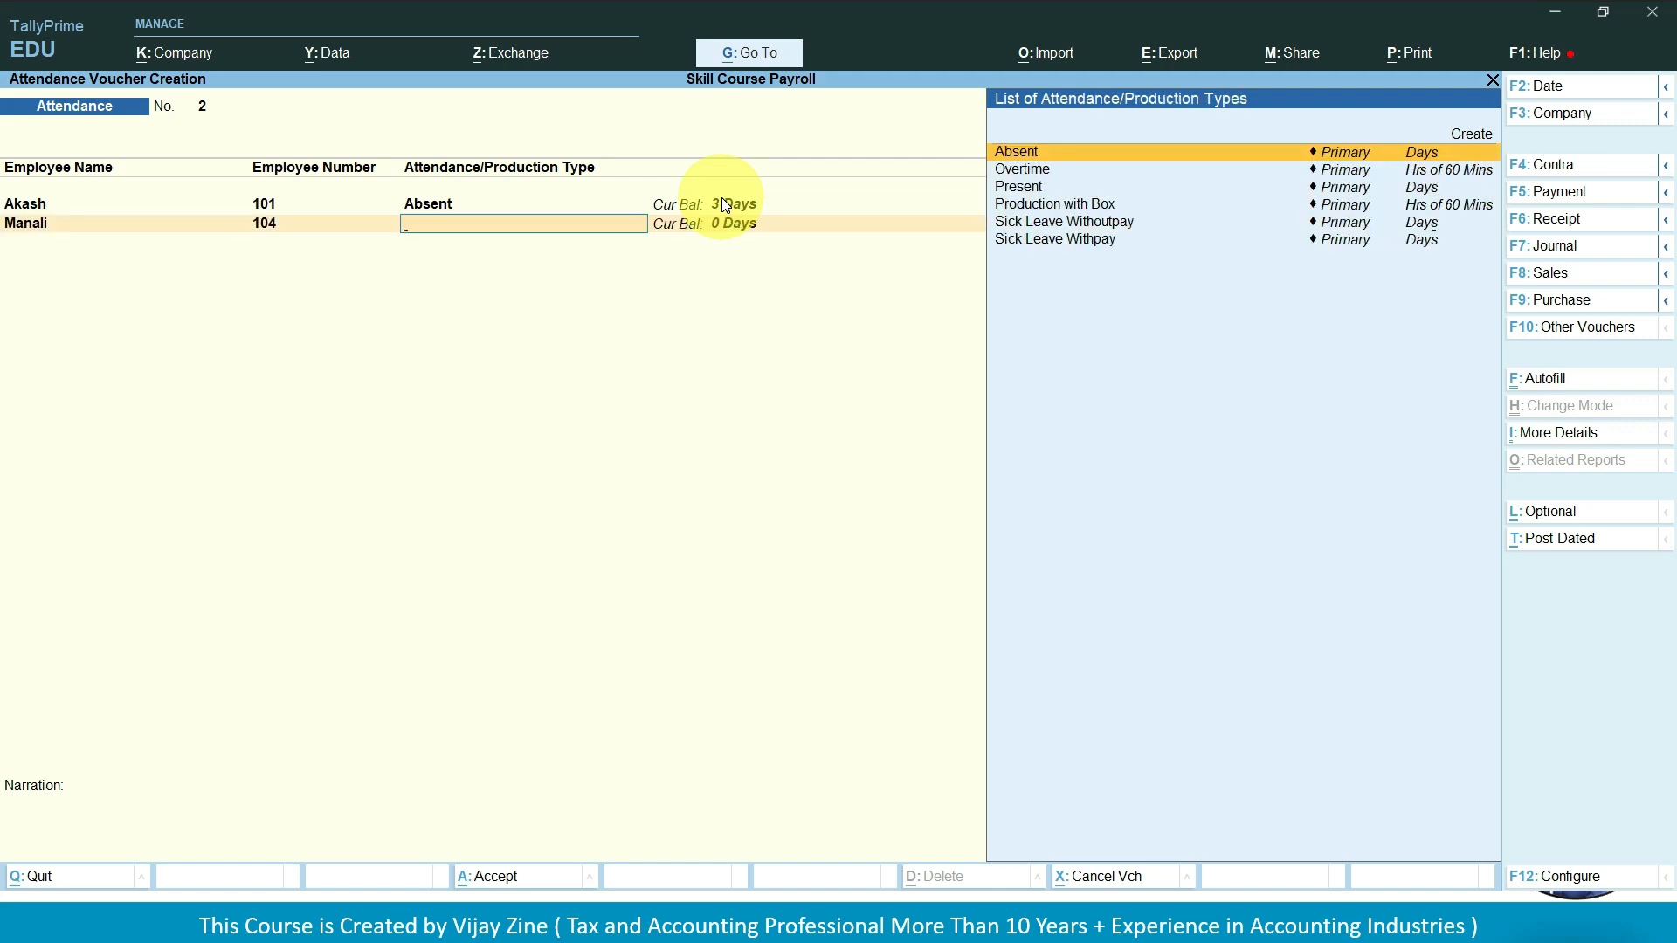
key("Return")
type("4")
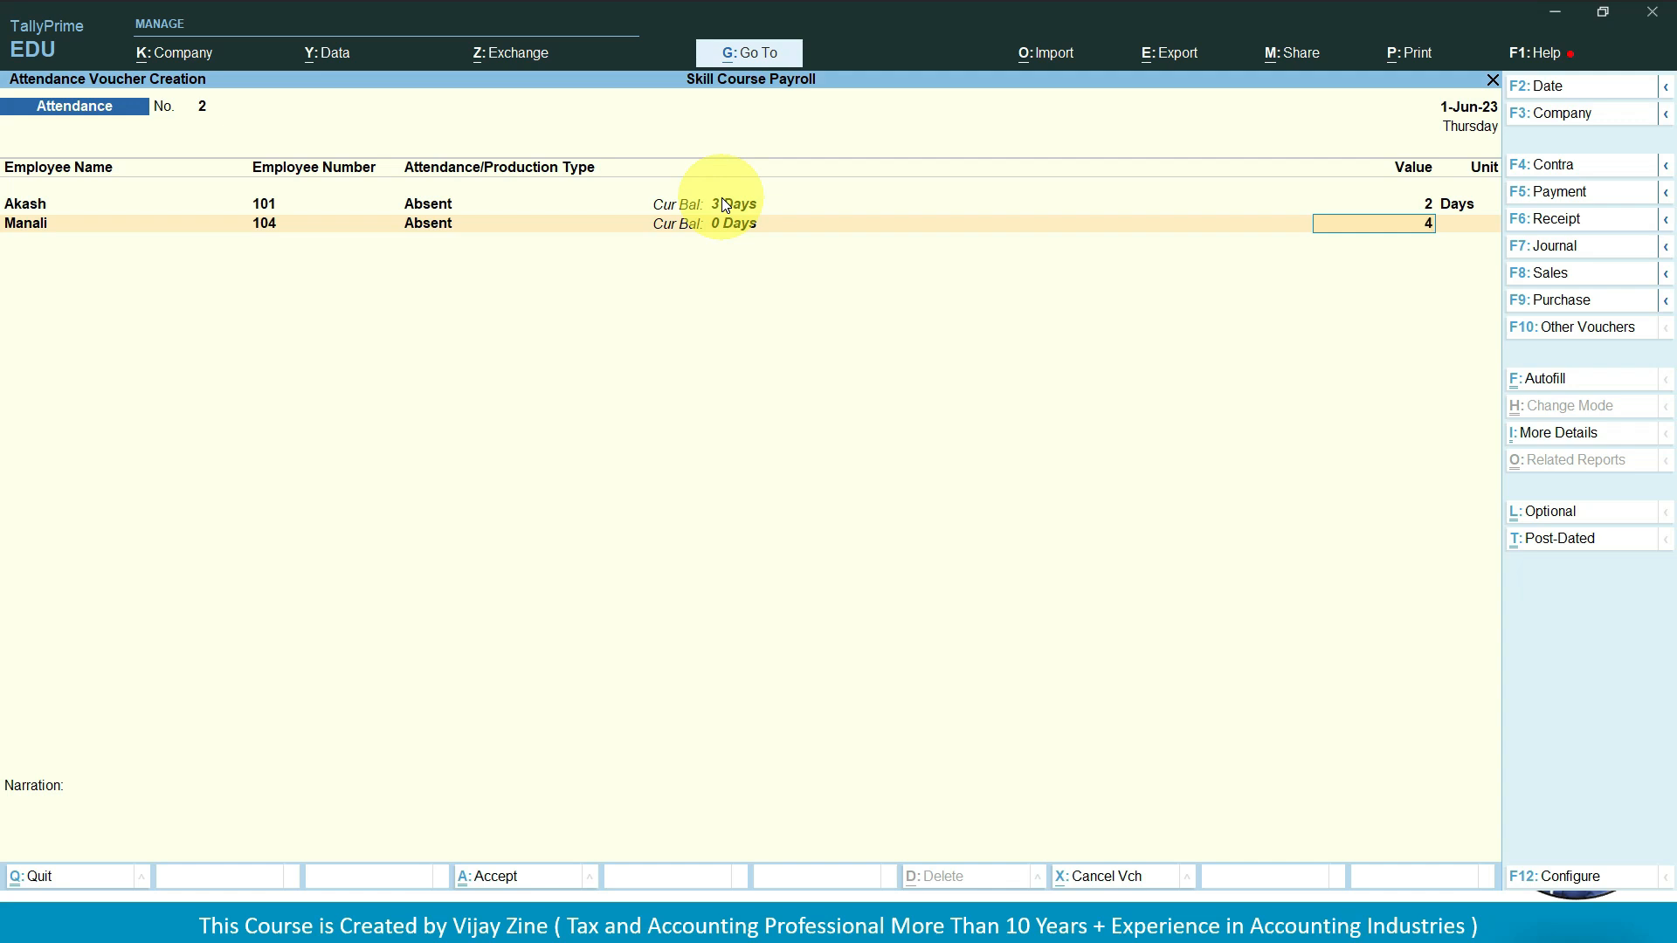
key("Return")
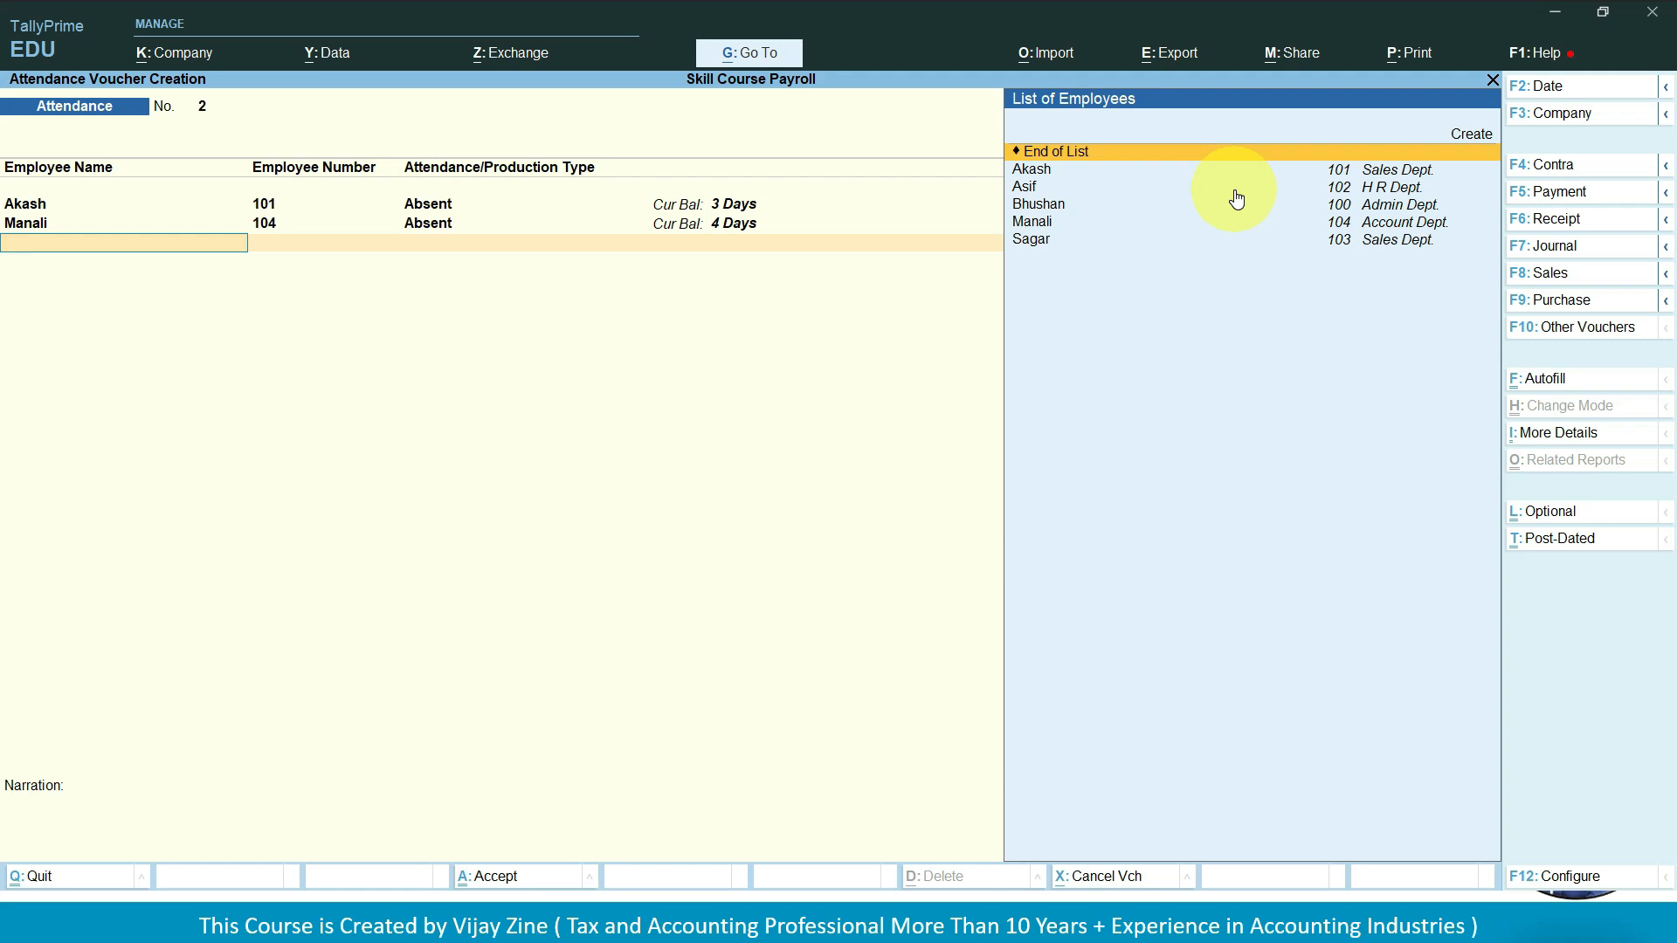
key("Escape")
key("y")
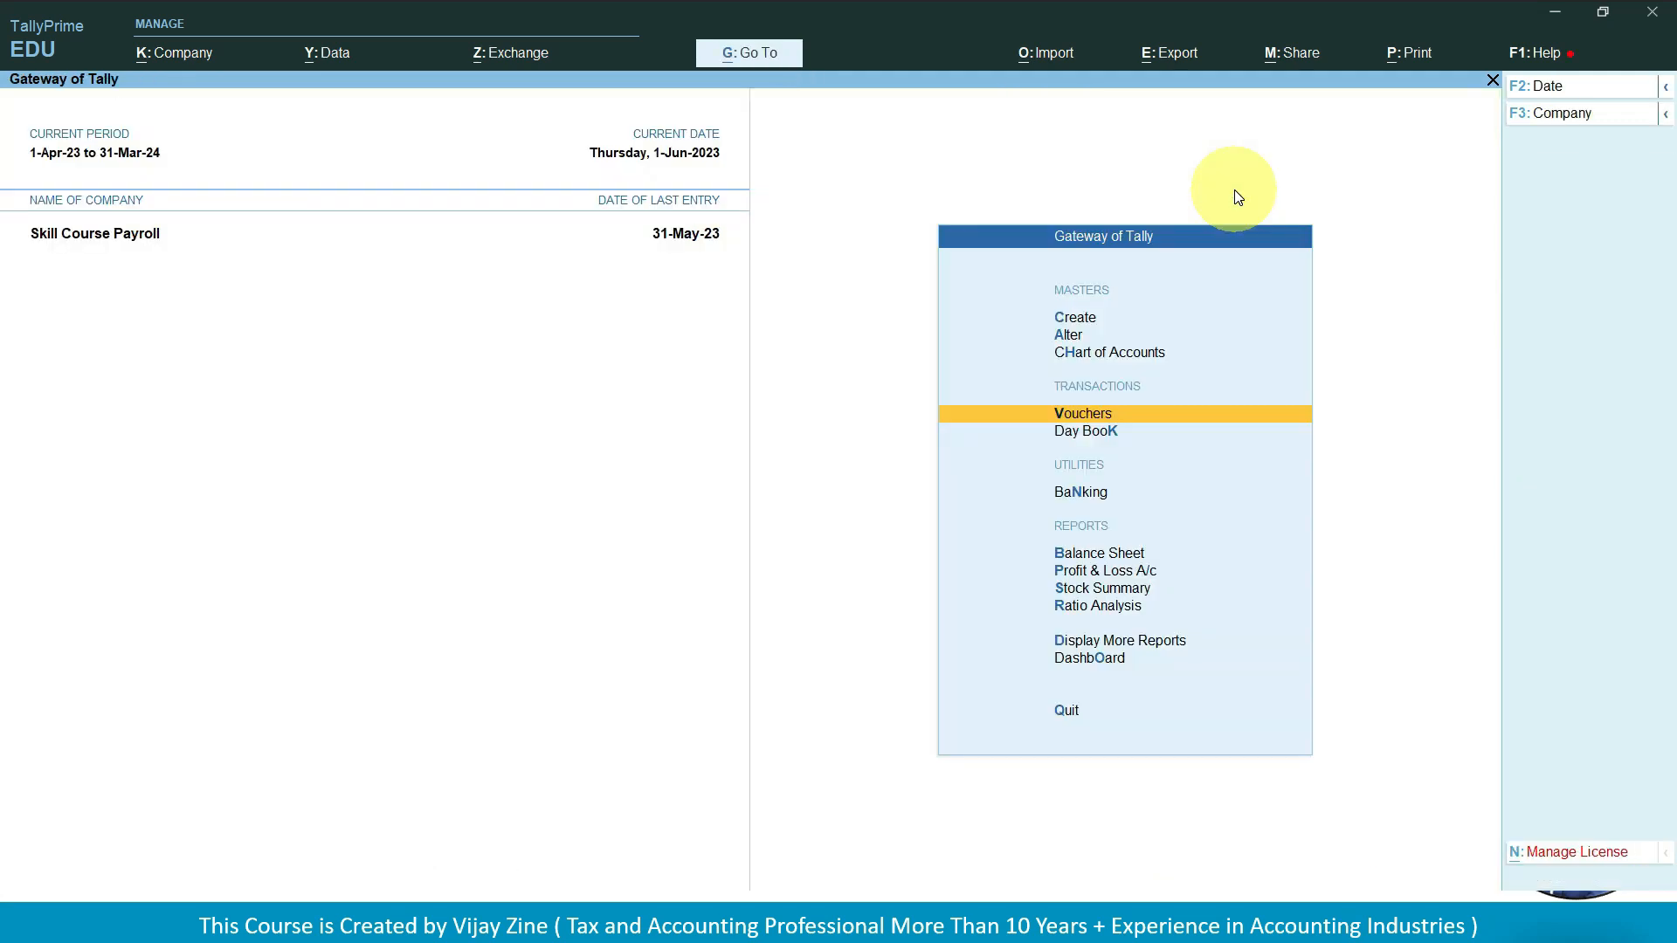
- Start a new attendance voucher and choose Attendance Autofill as its autofill transaction type
key("Return")
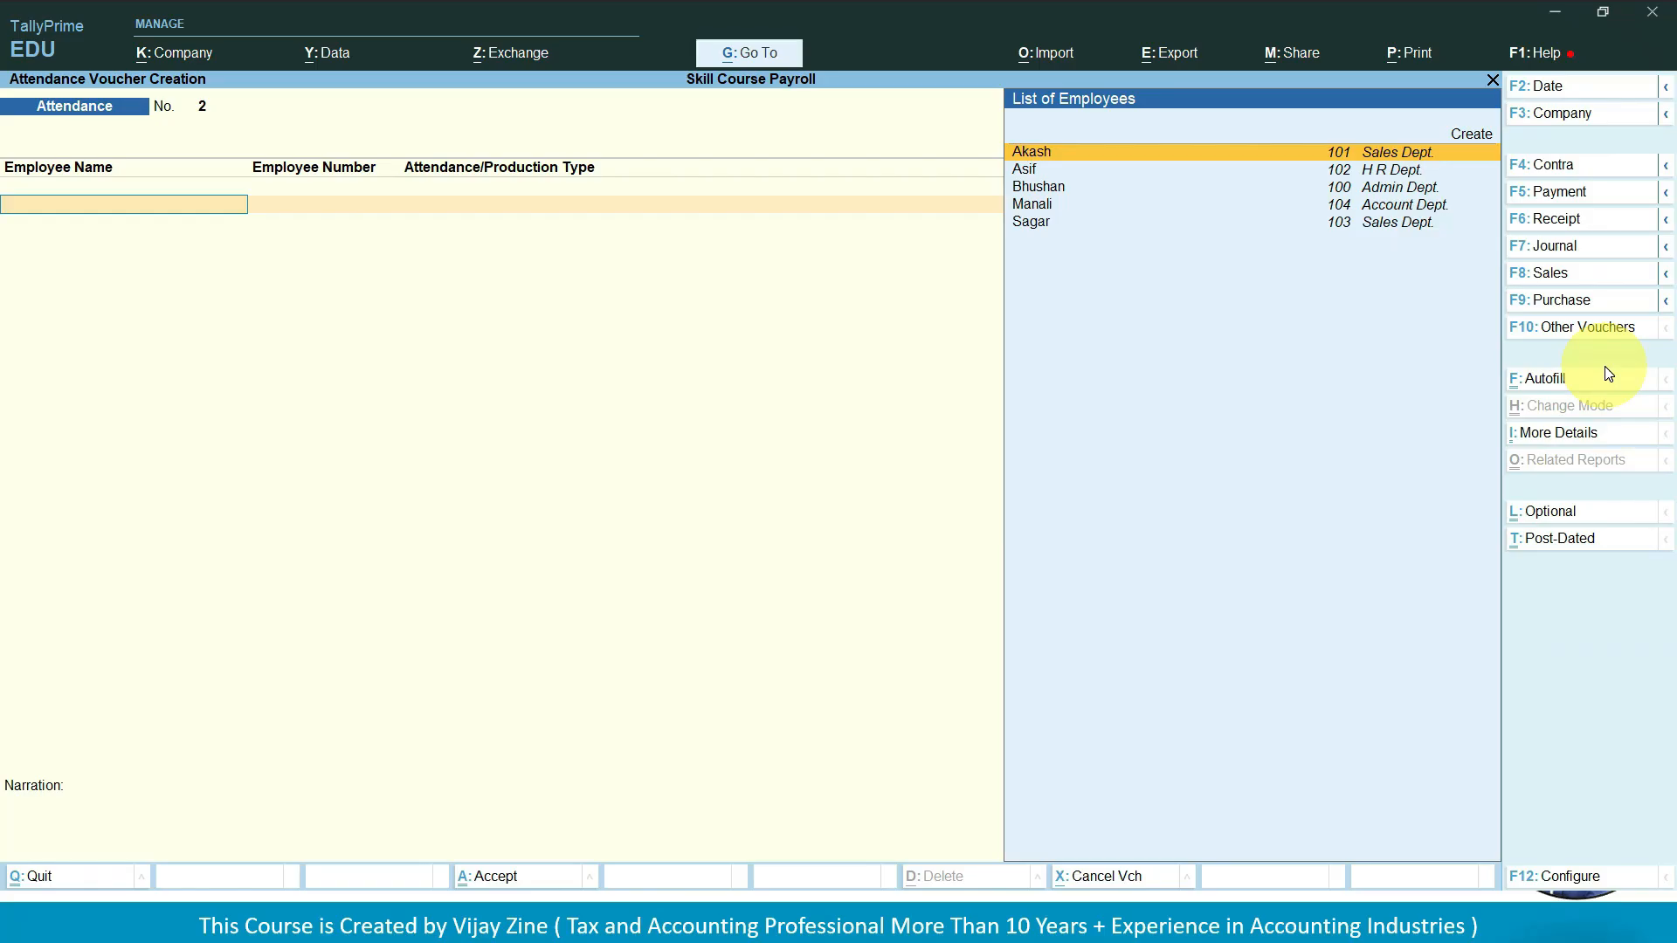
key("ctrl")
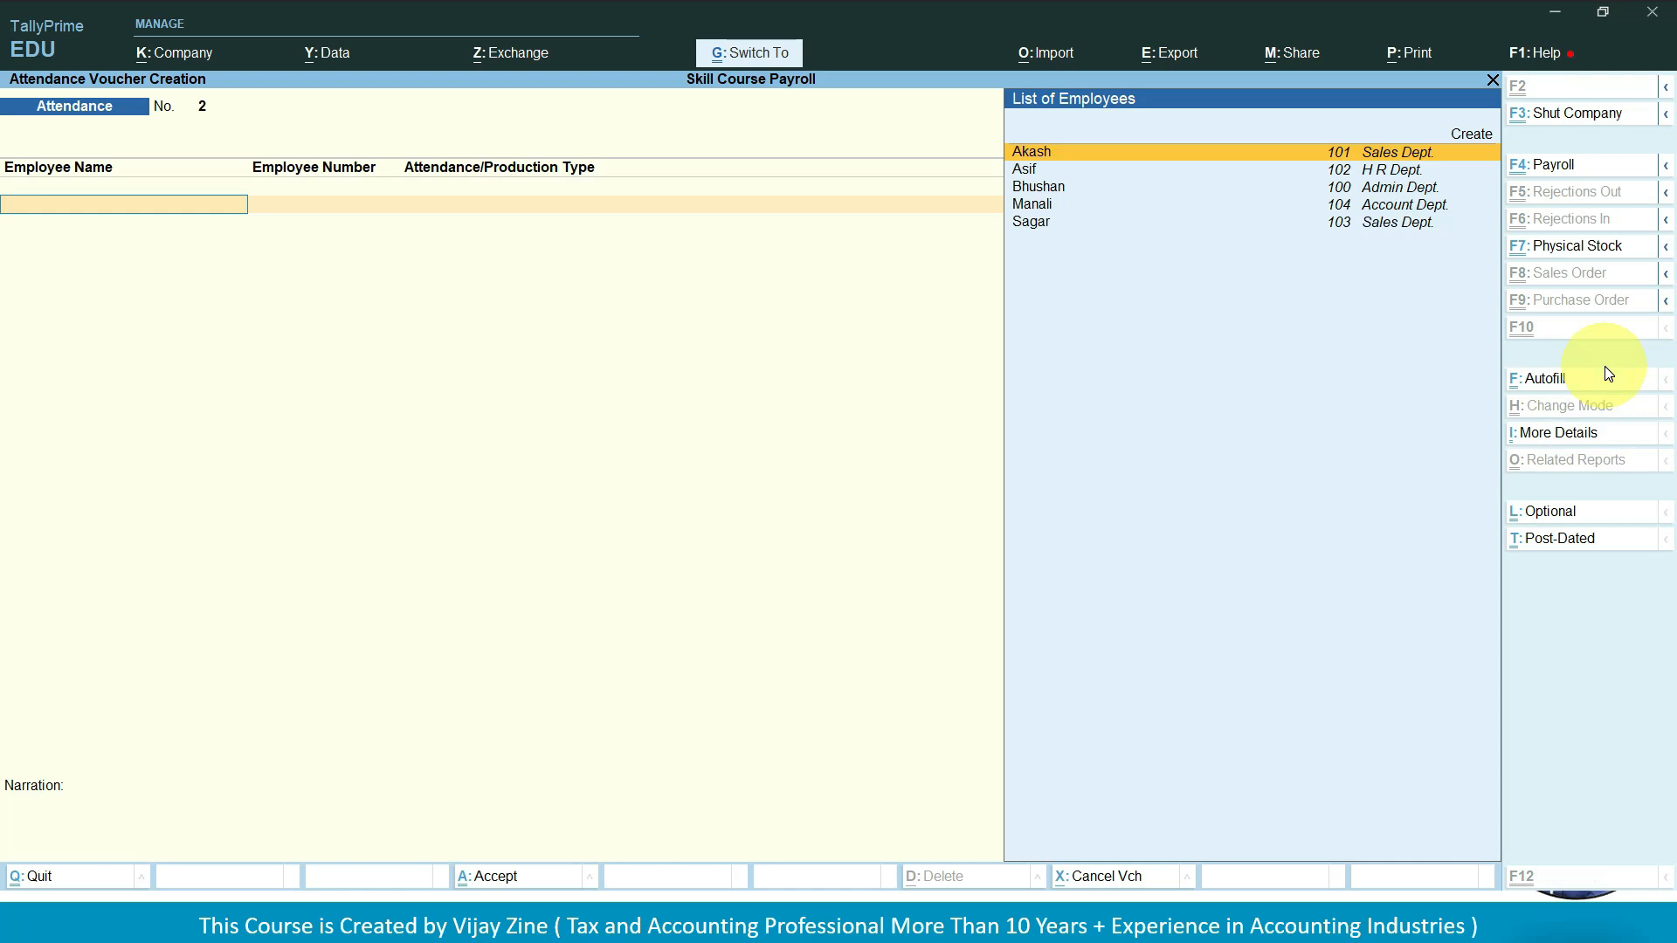
left_click(1609, 374)
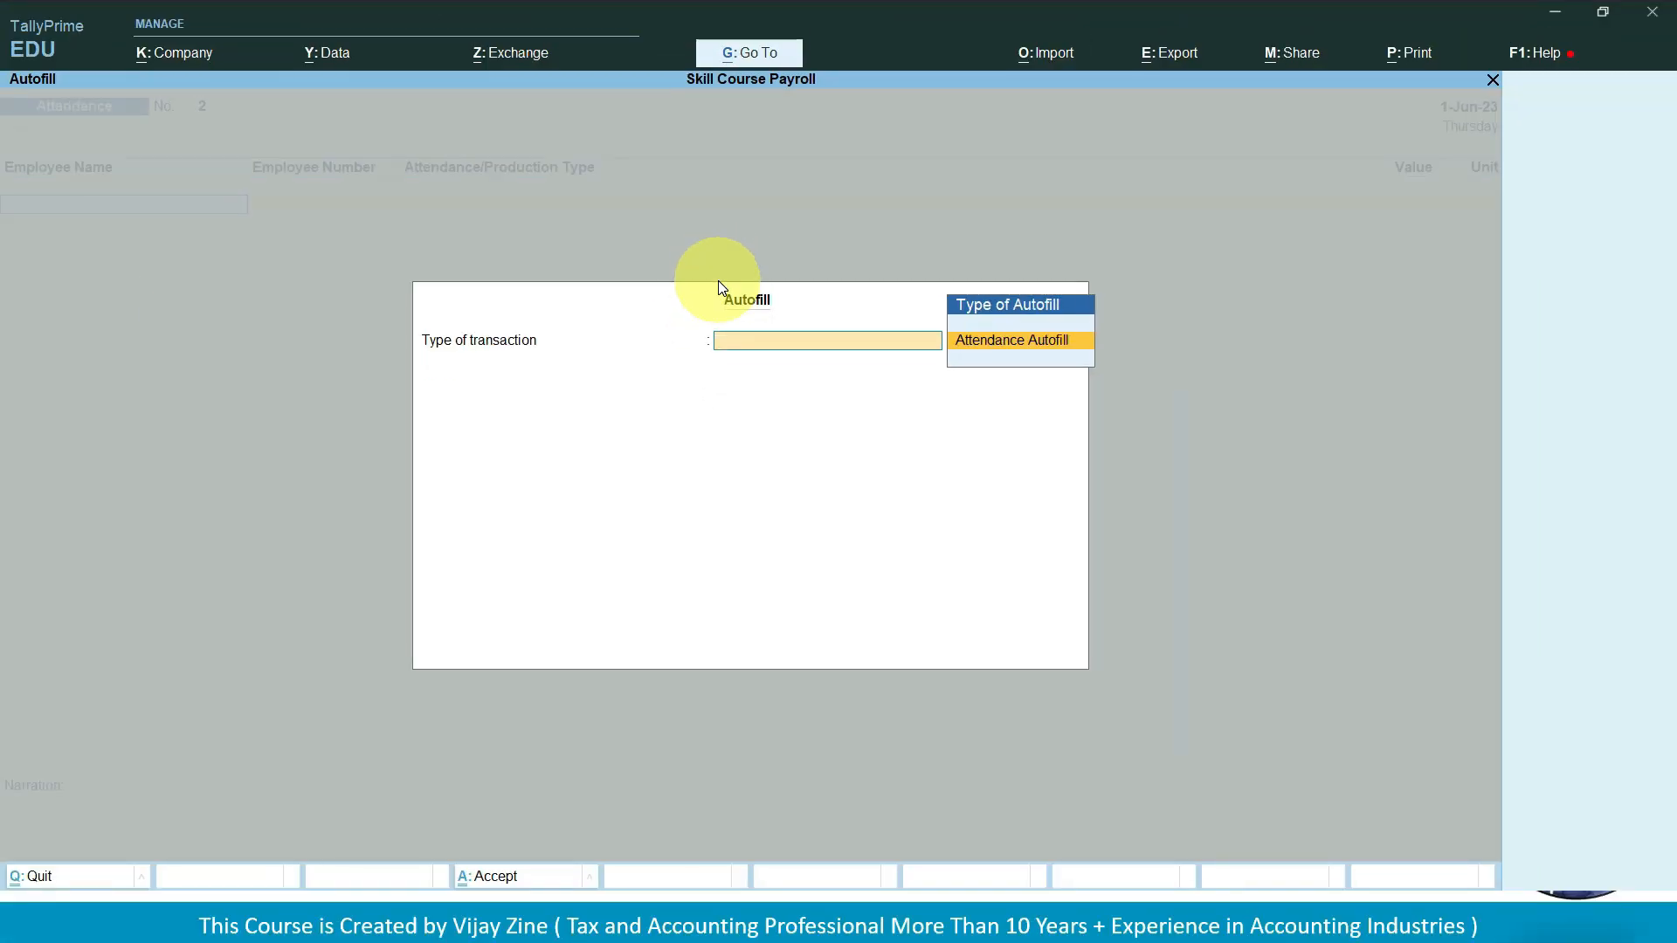
key("Return")
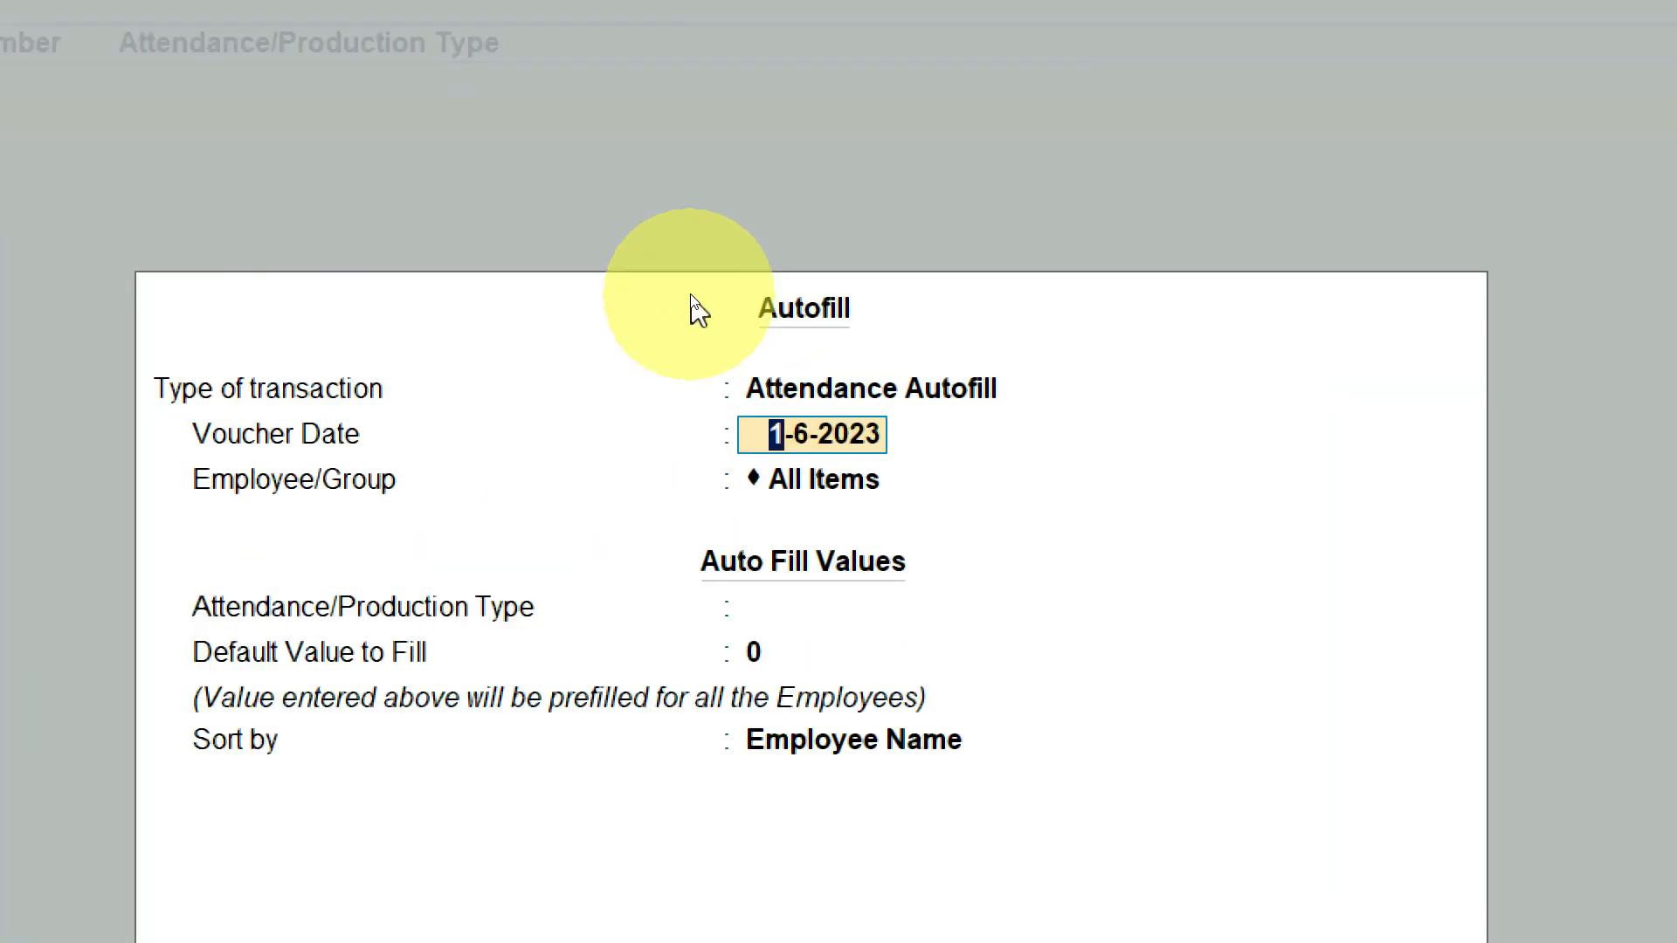
- Autofill the voucher for All Items dated 1-6-2023 with type Absent, default value 0, sorted by Employee Name
key("Return")
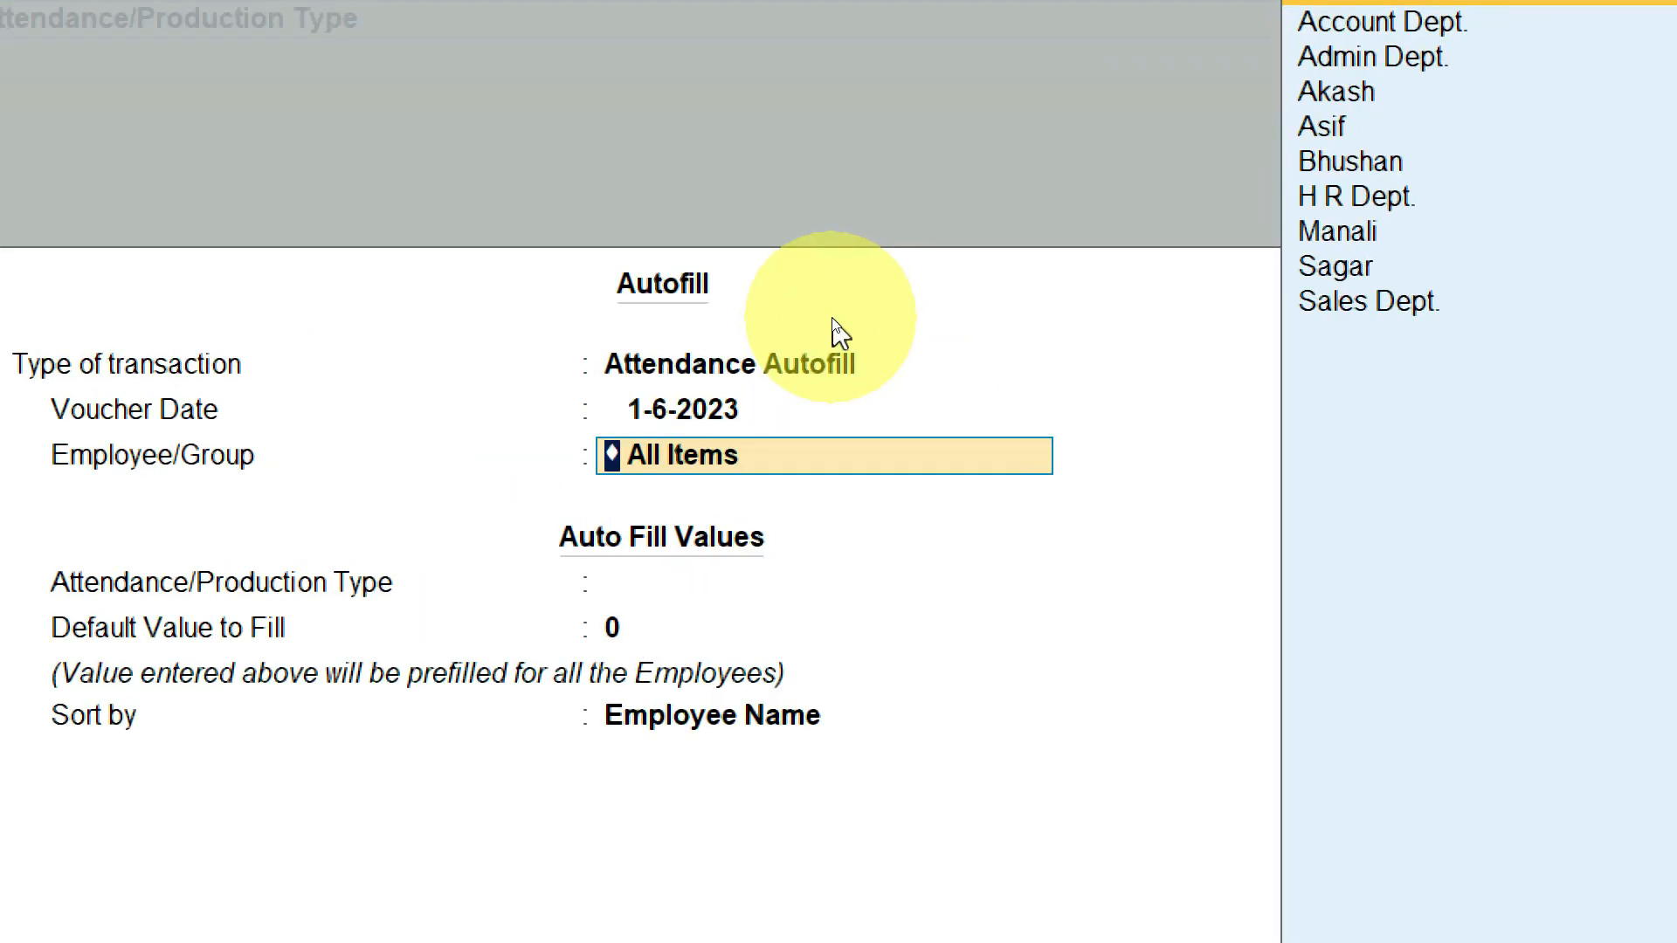
key("Return")
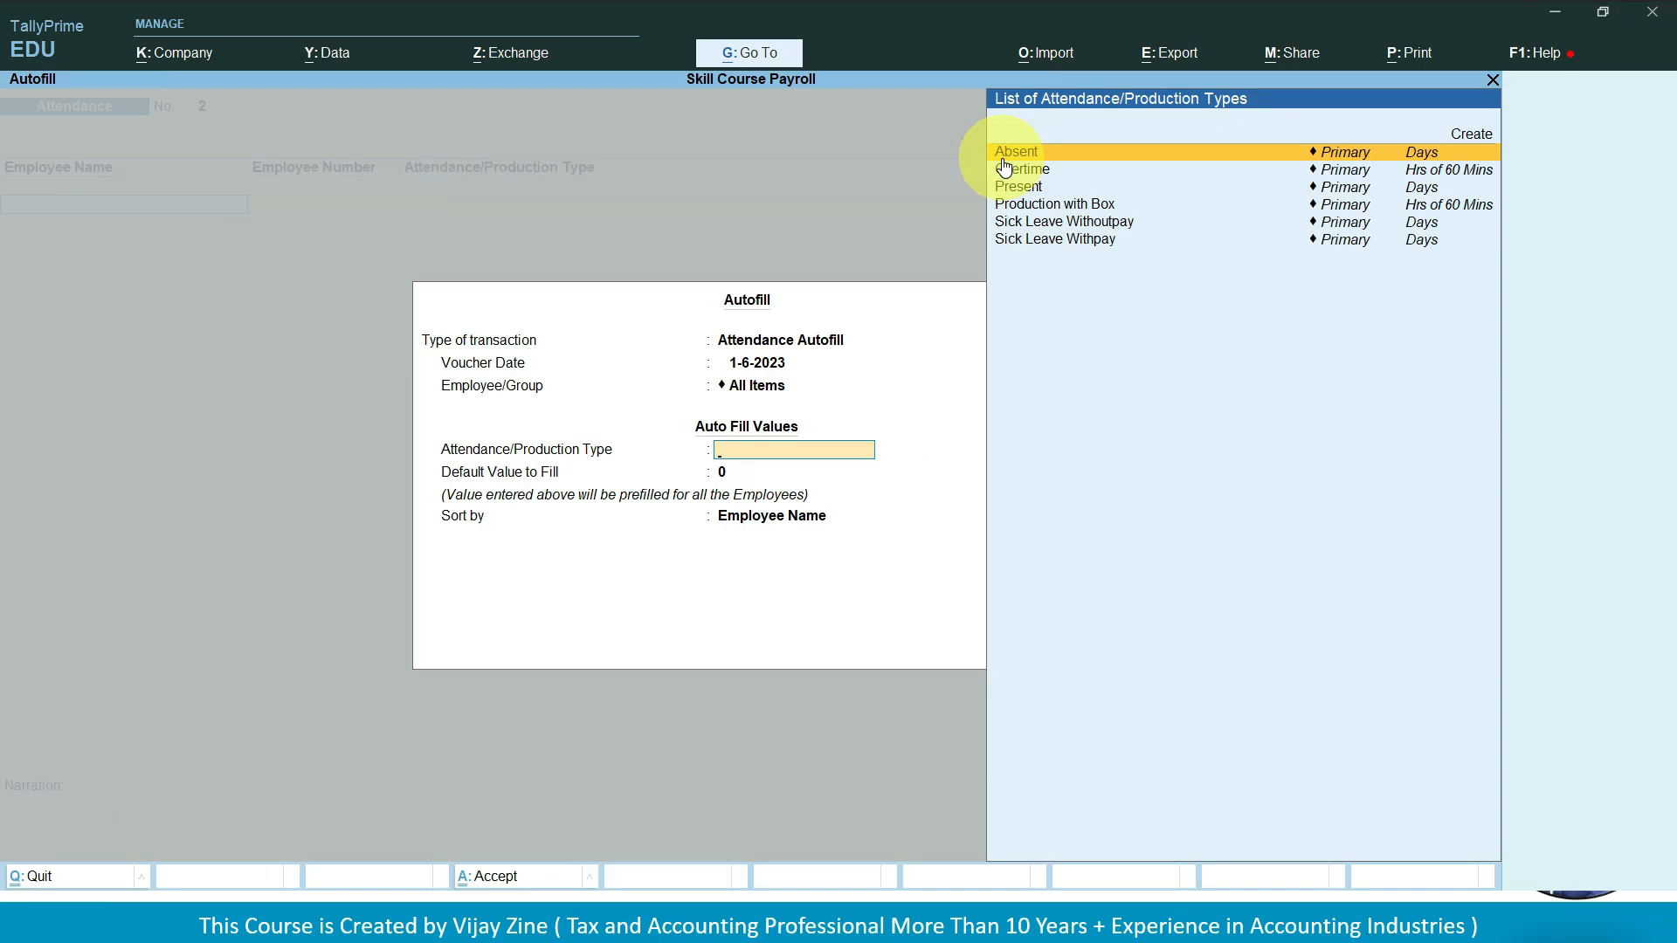
key("Return")
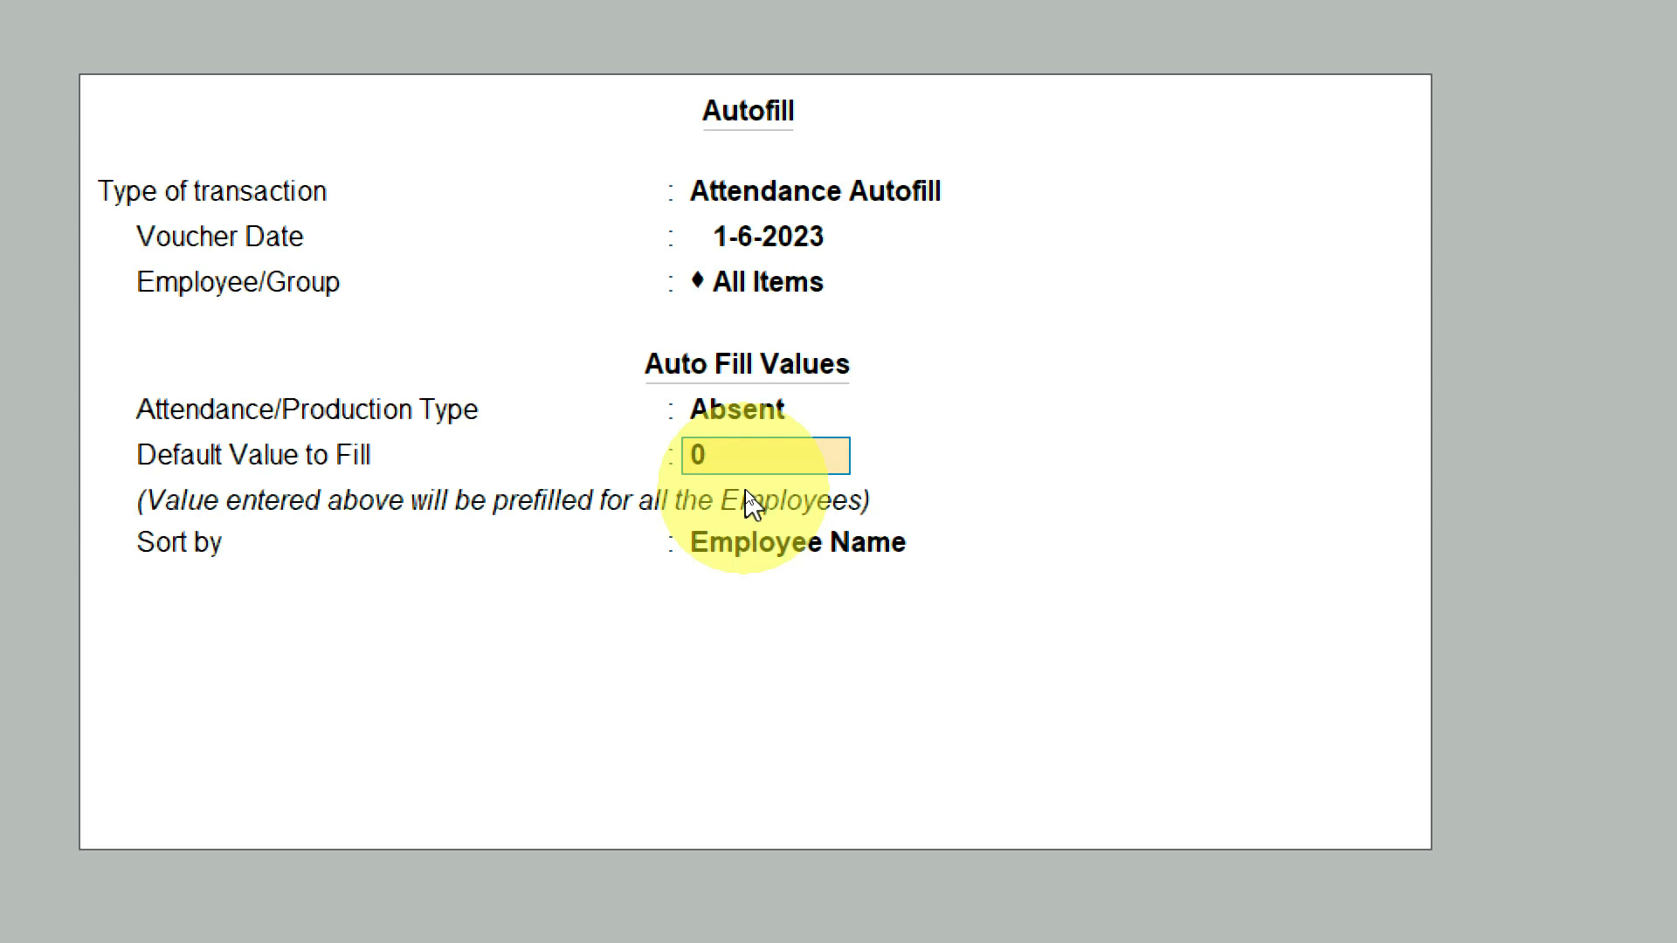
key("Return")
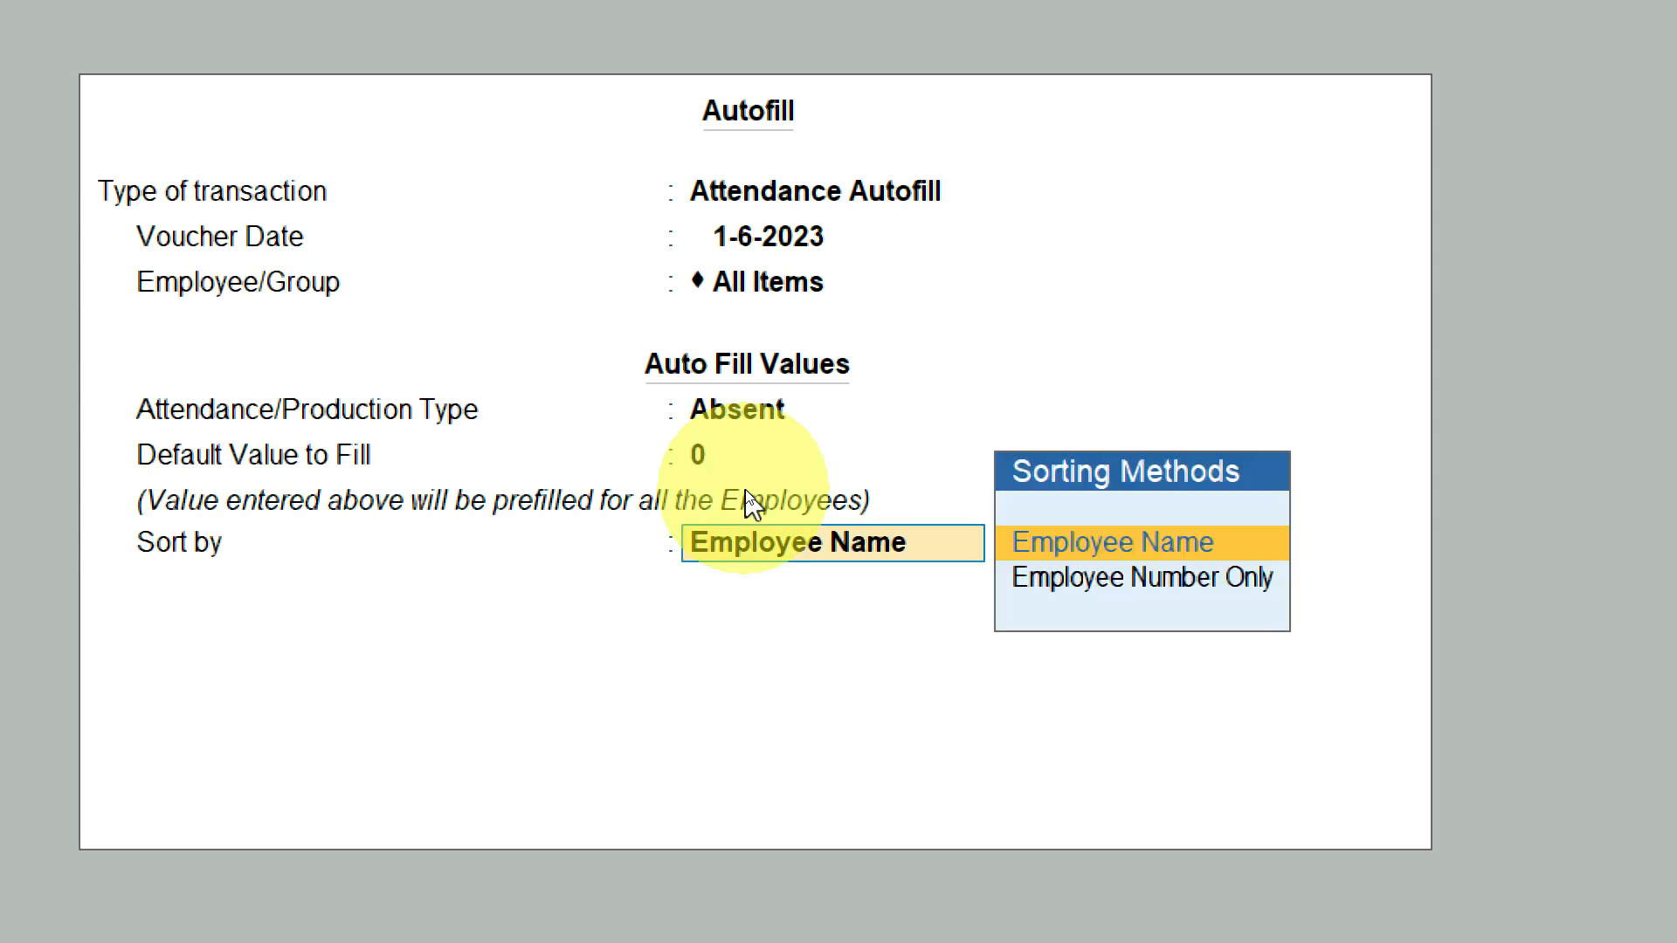
key("Down")
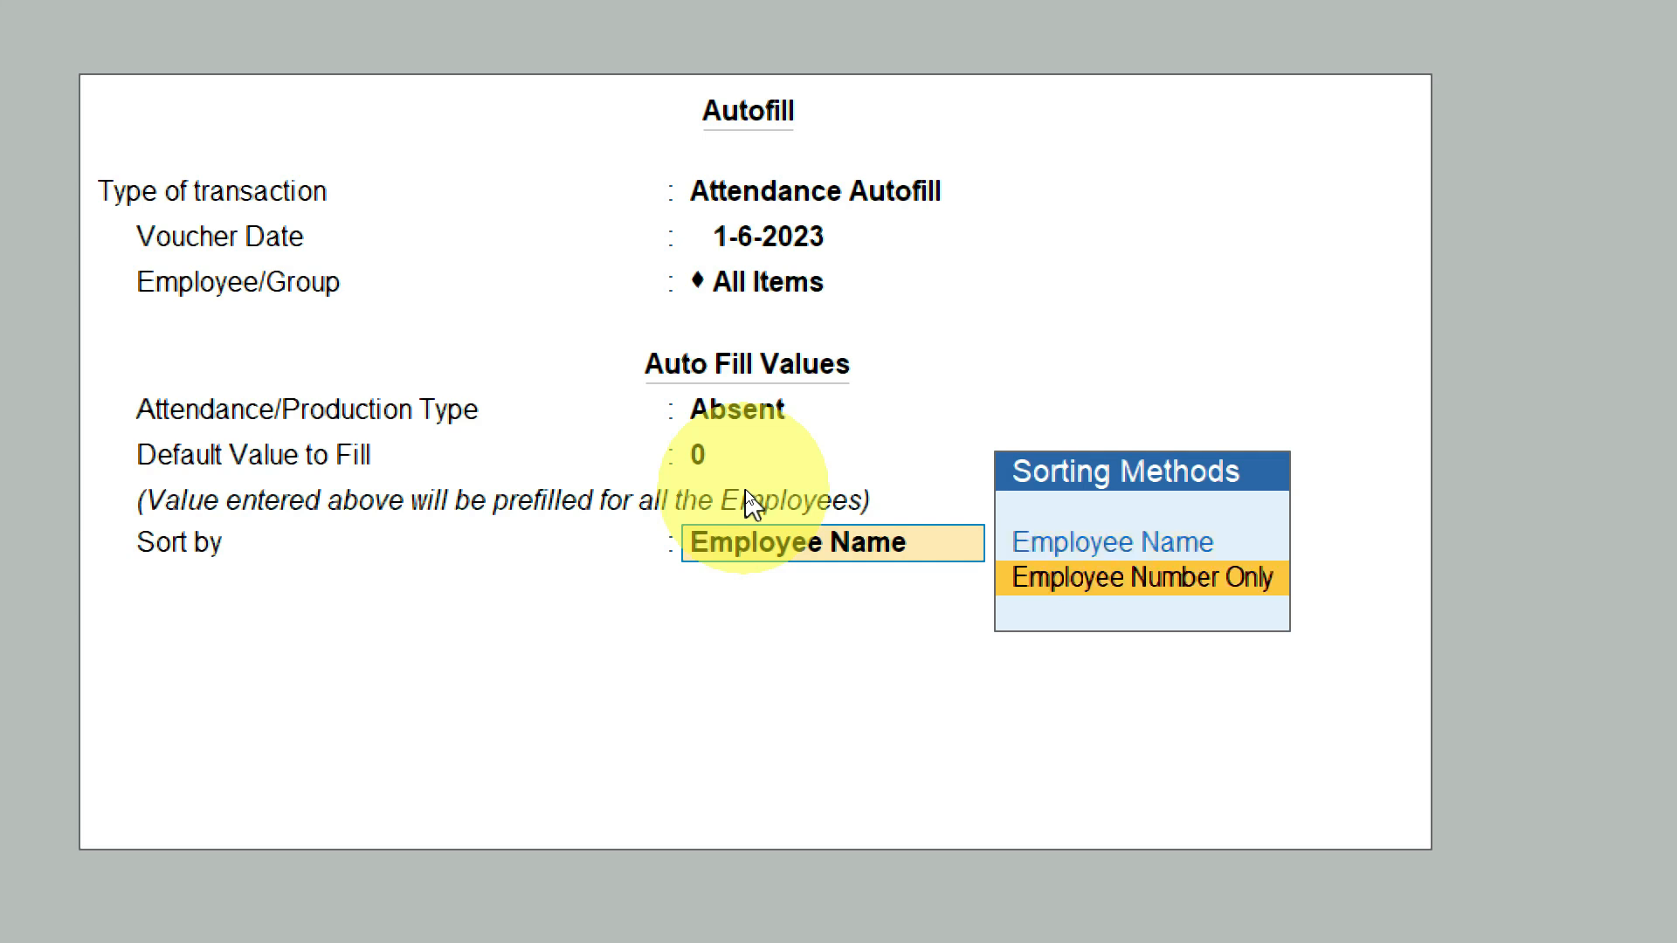
key("Up")
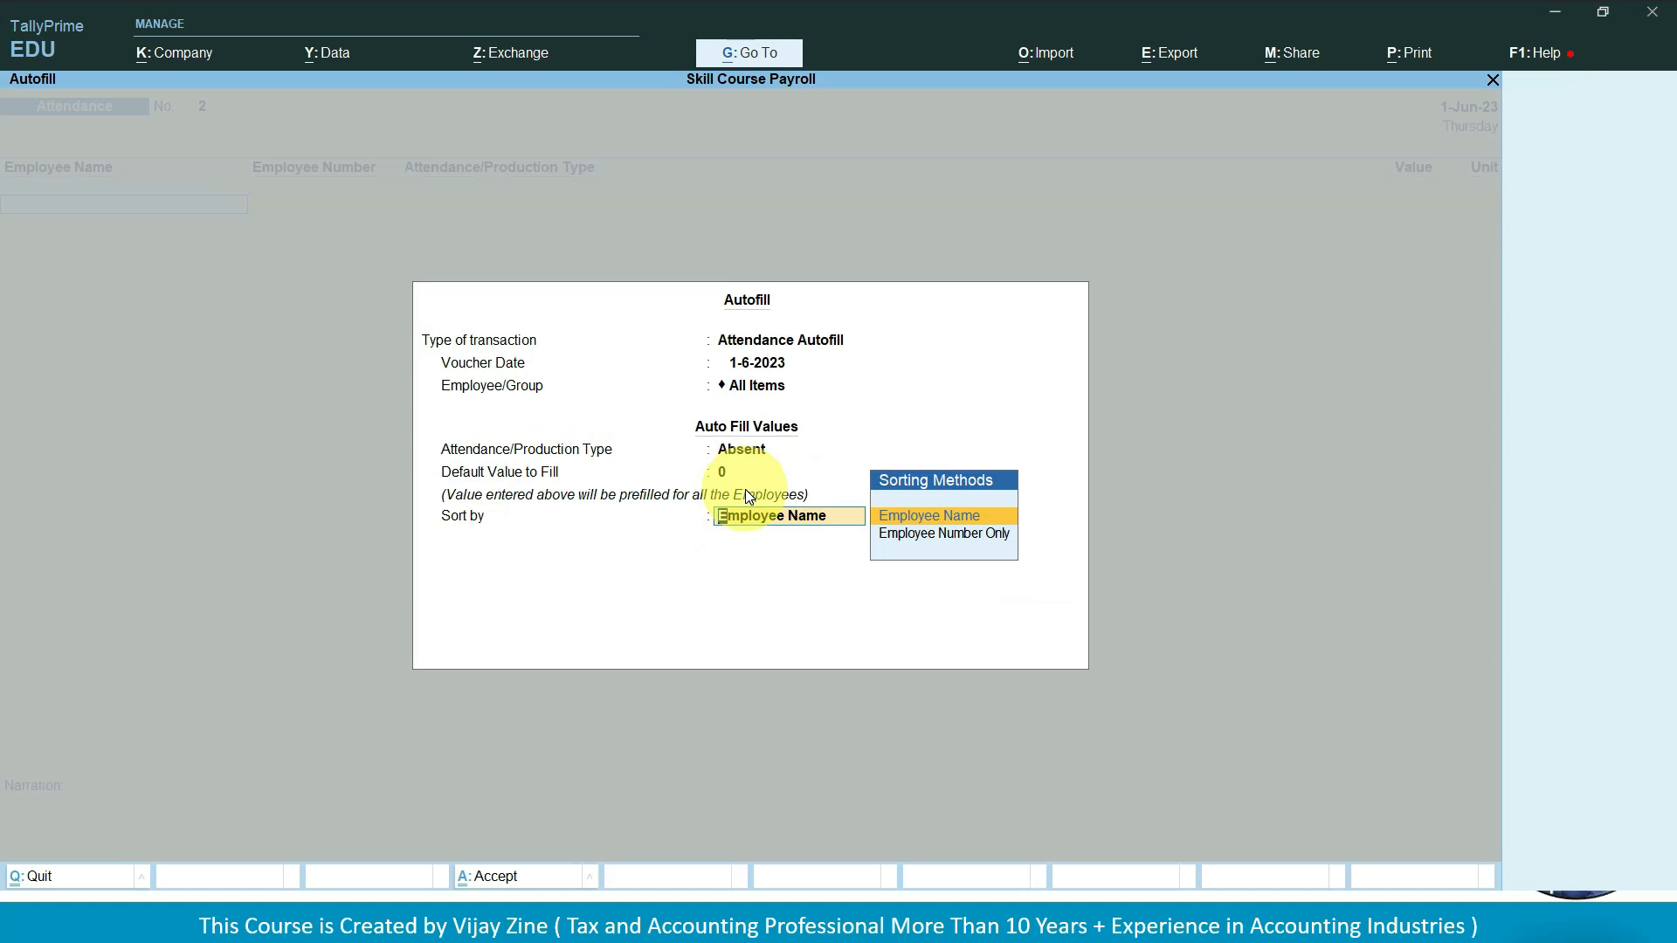
key("Return")
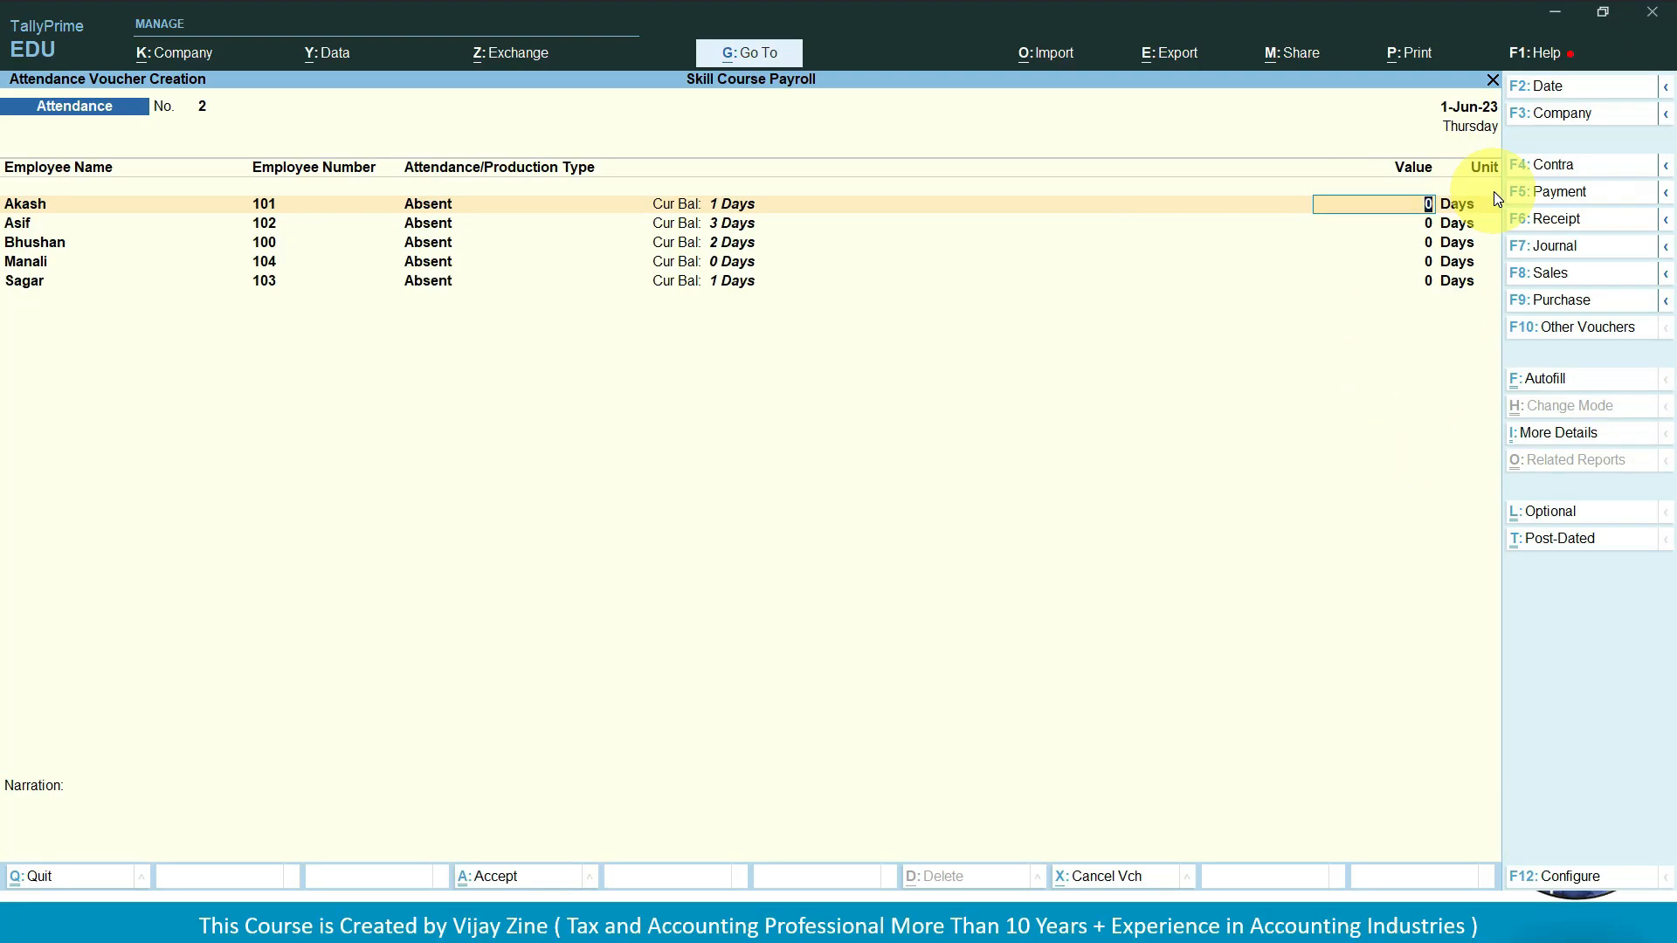
- Set 2 absent days for each of the first two employees, save the attendance voucher and return to the Gateway of Tally
type("2")
key("Return")
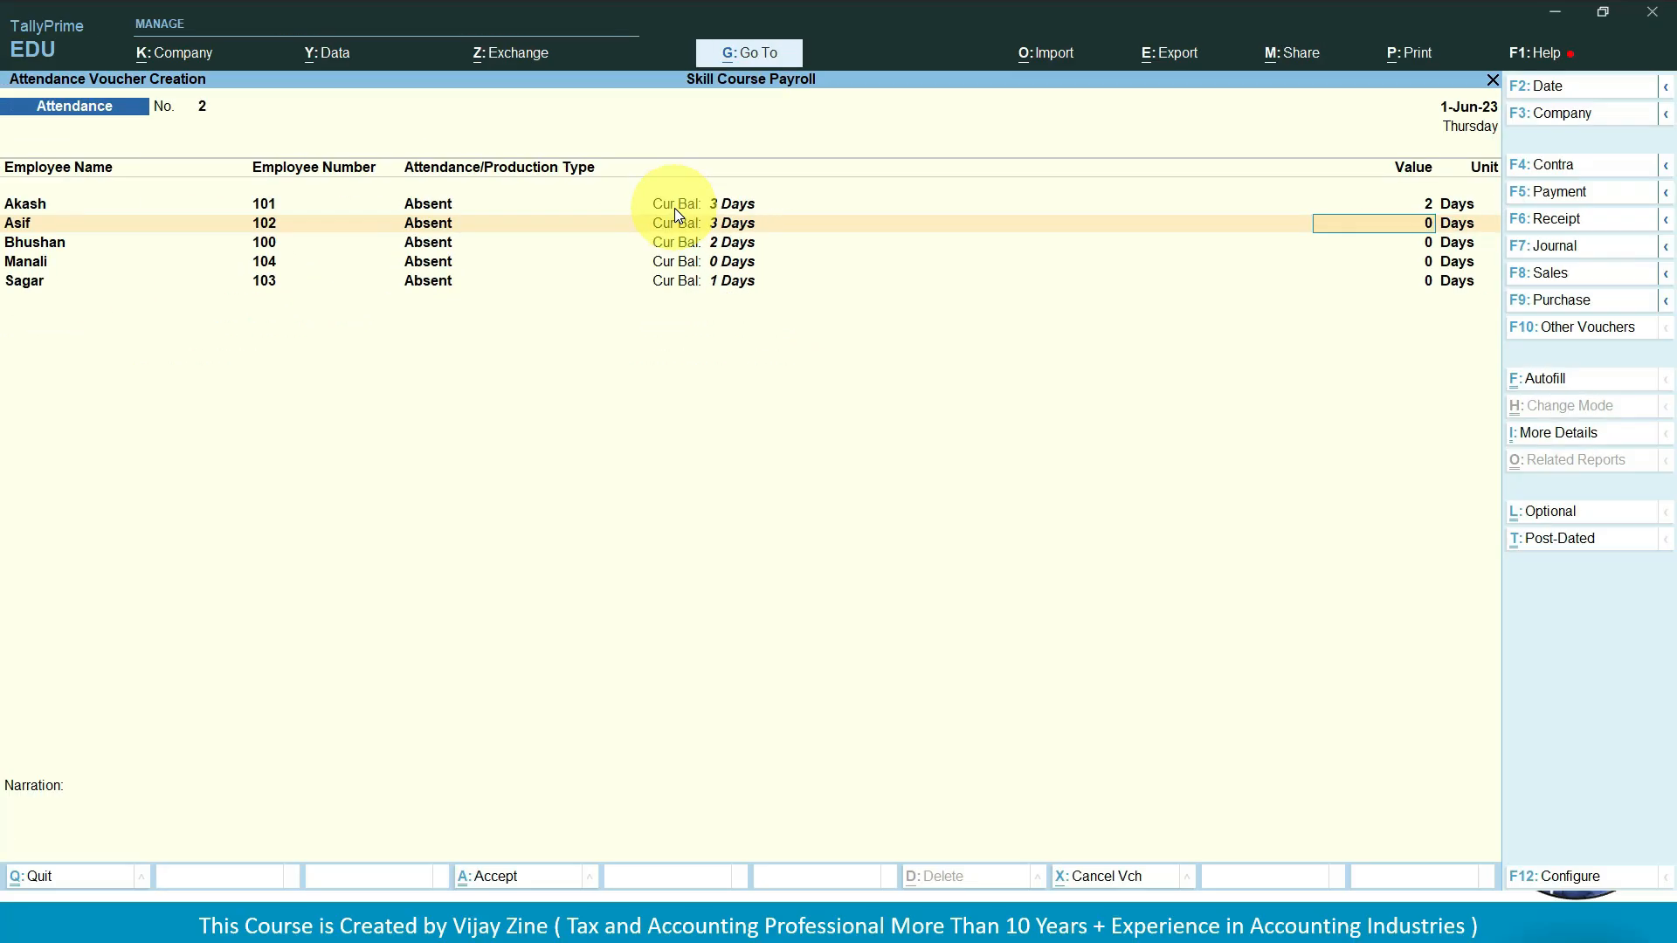
type("2")
key("Return")
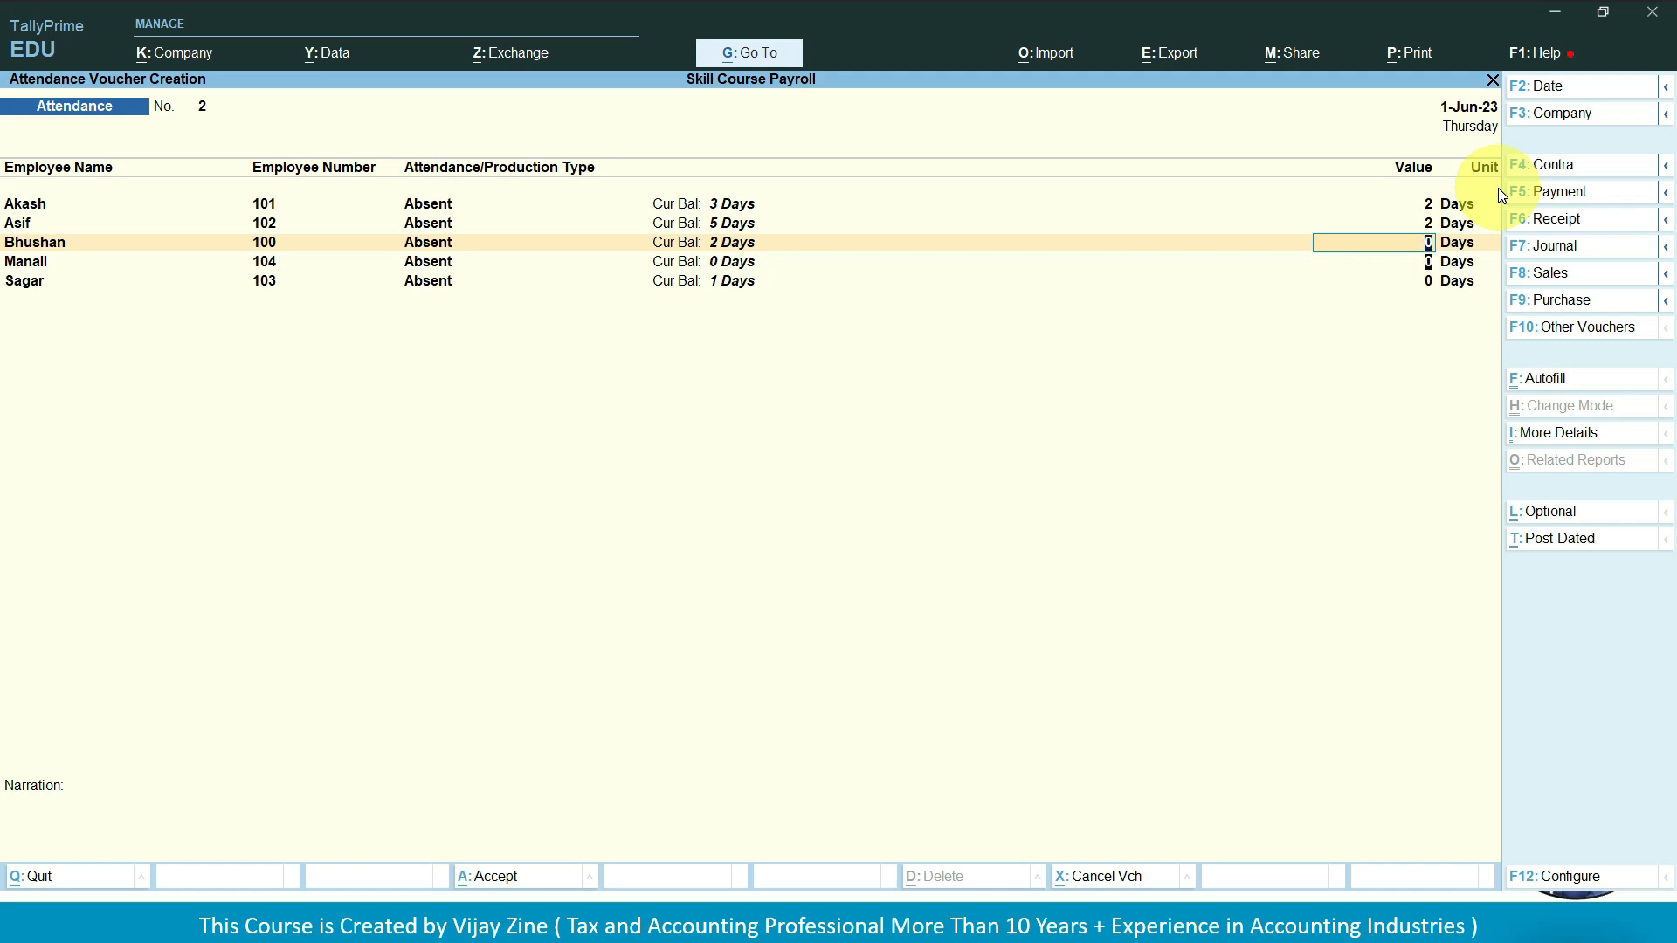
key("Return")
key("Return")
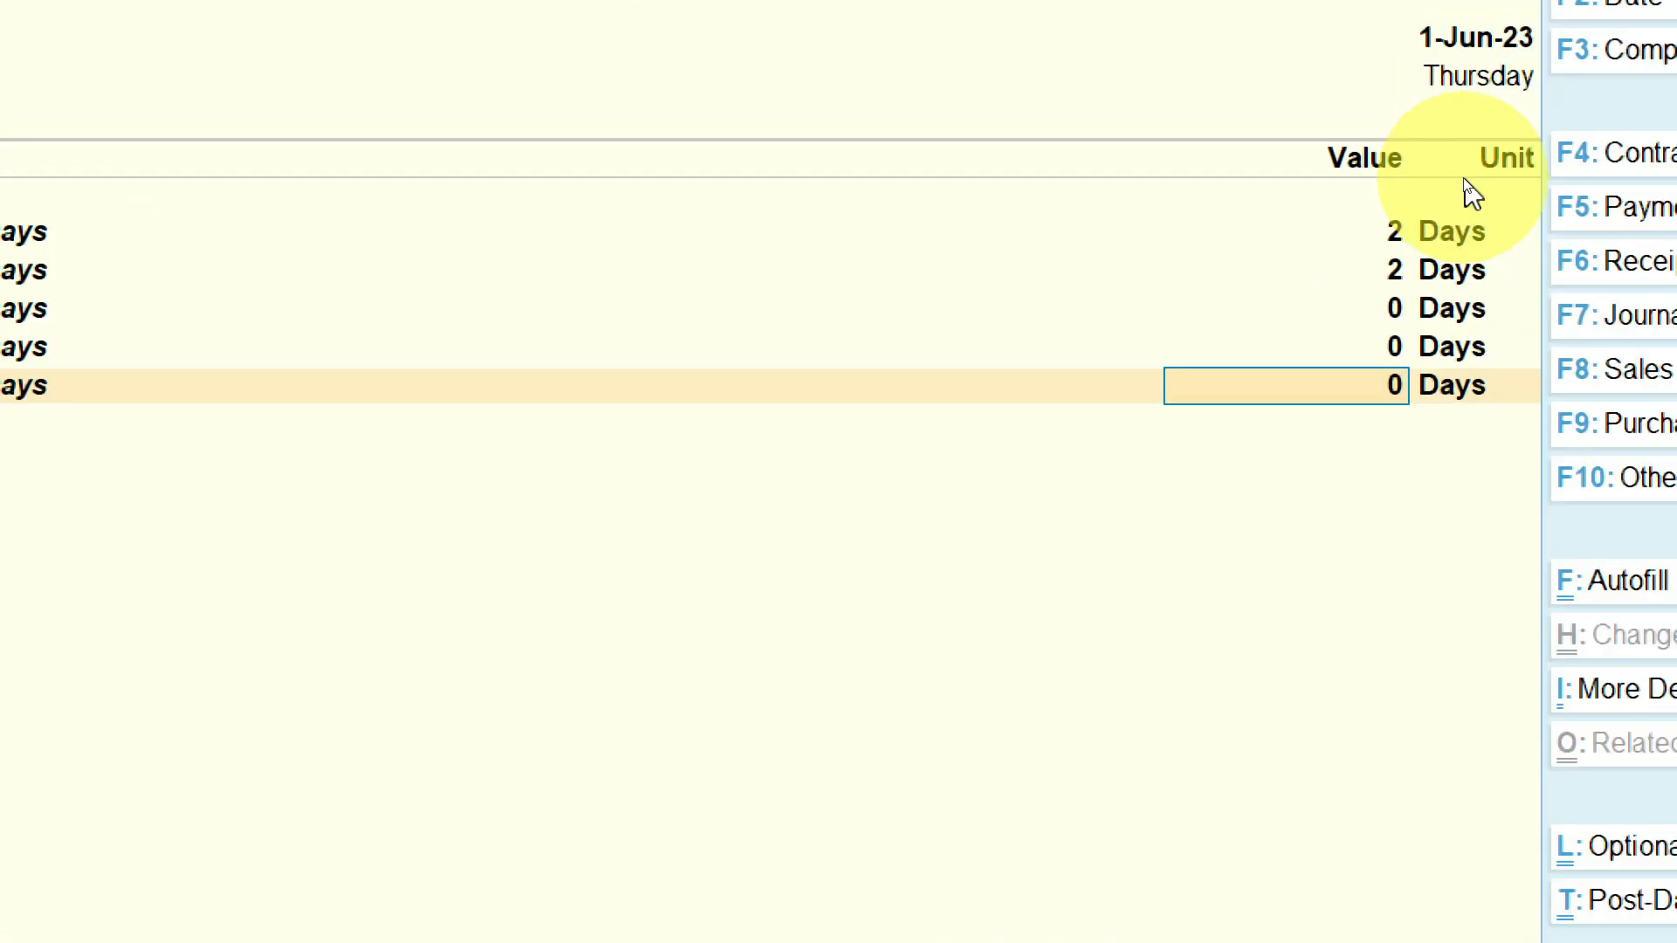
key("Return")
key("Return")
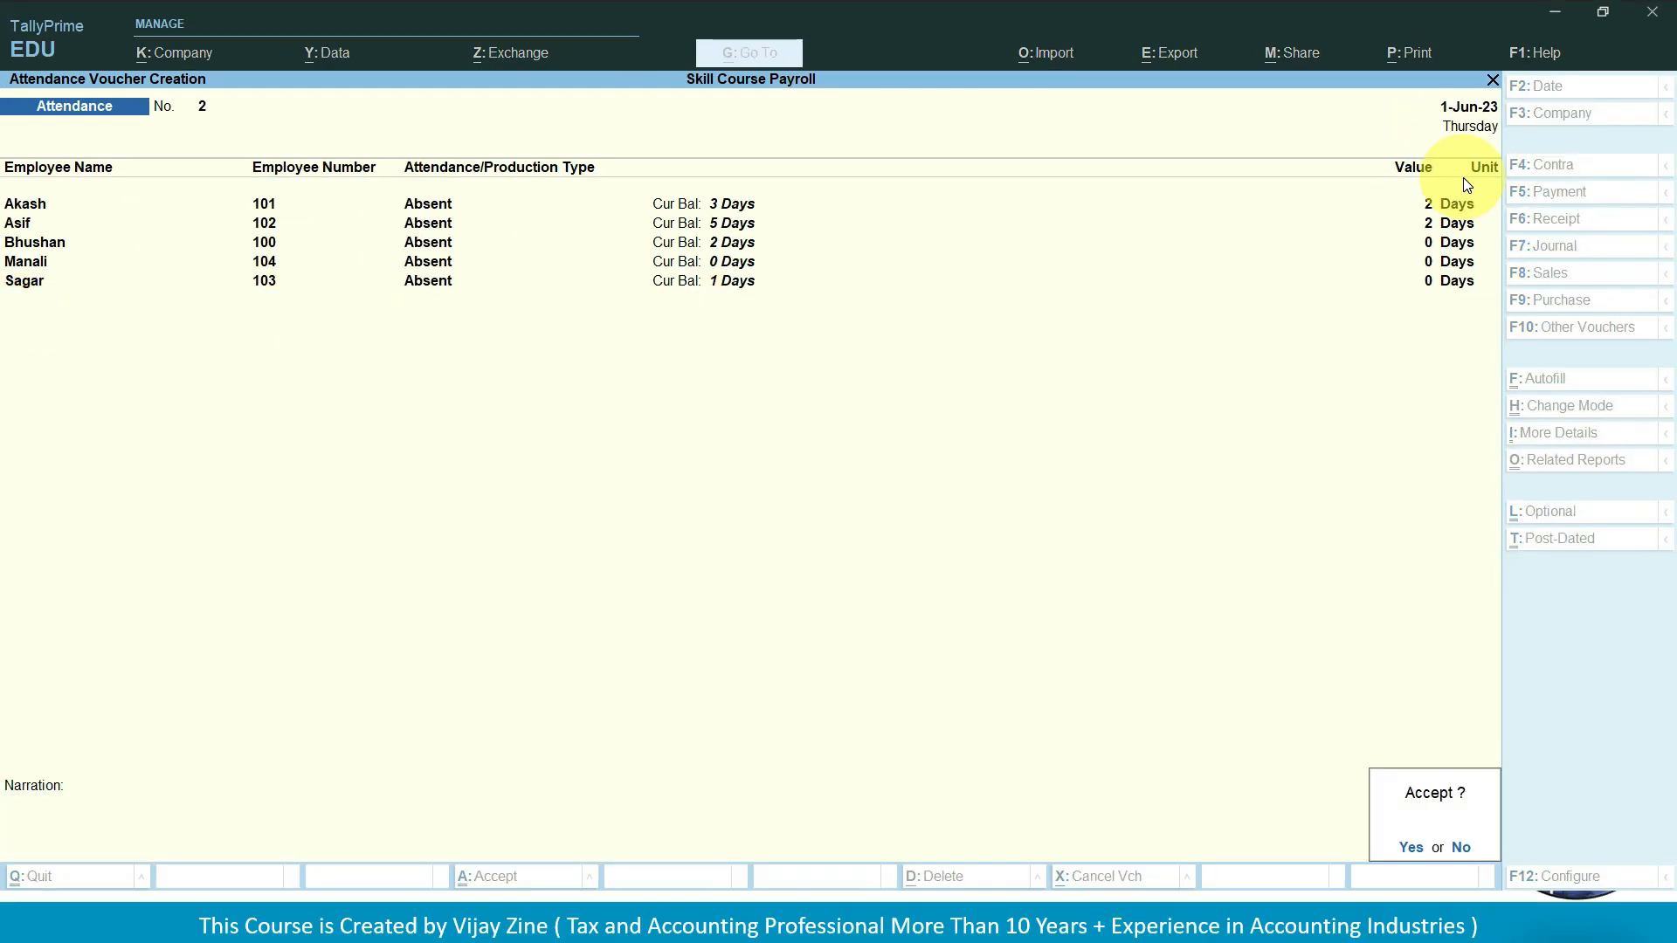
key("Return")
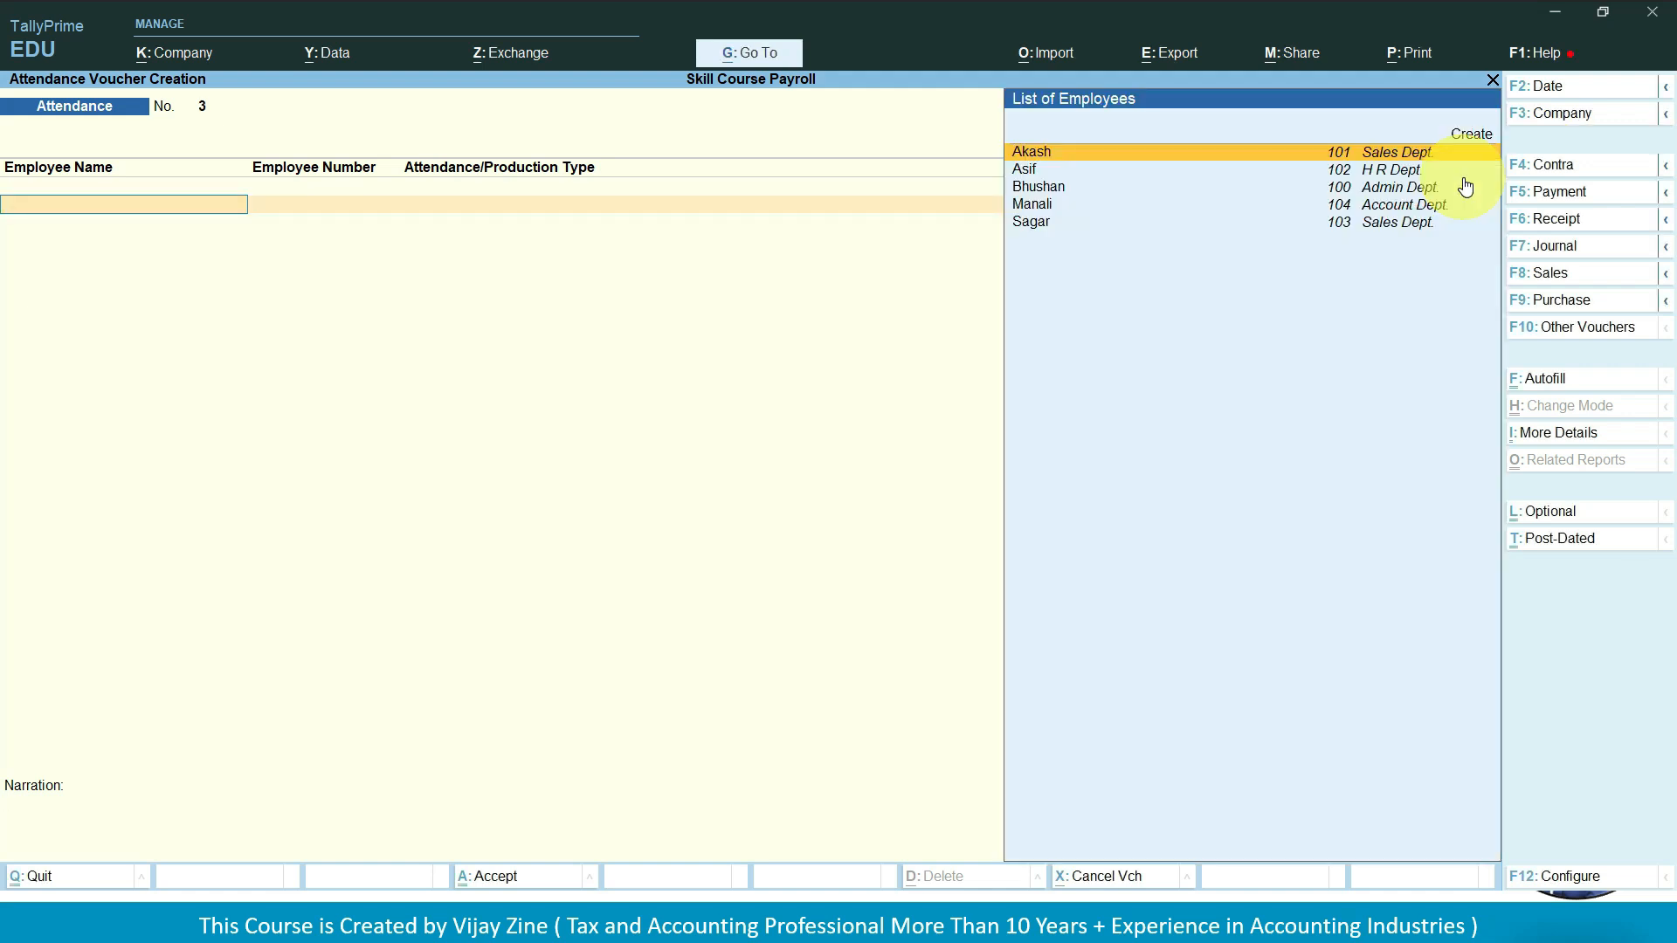
key("Escape")
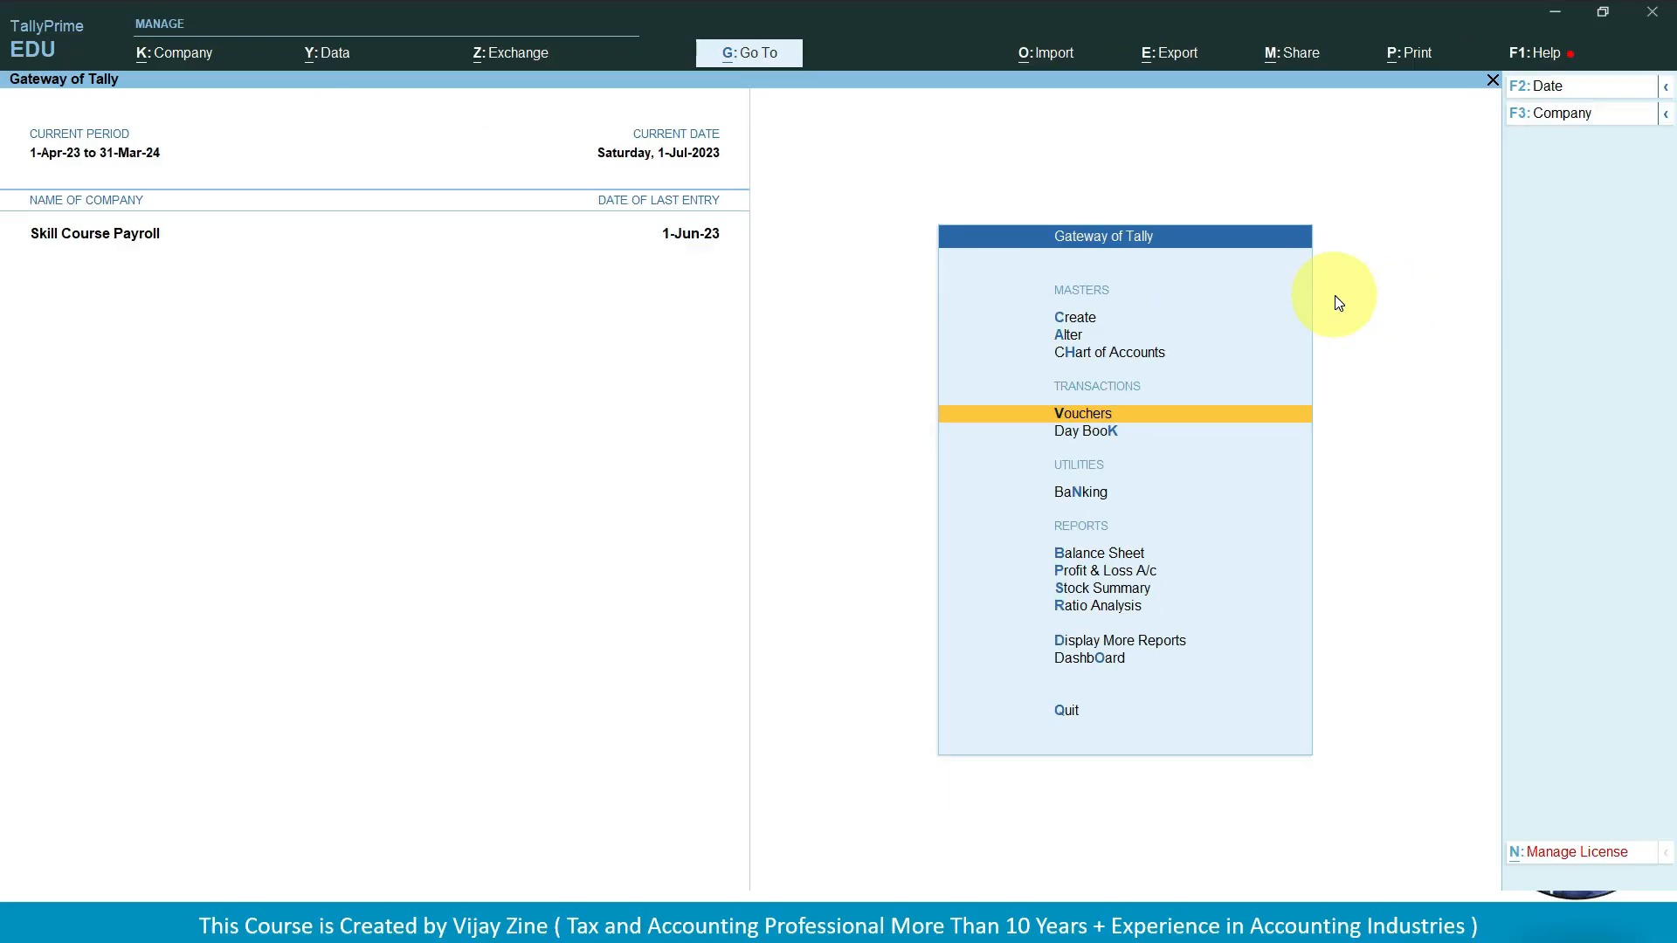
- Start a new voucher and choose Payroll as its voucher type
key("Return")
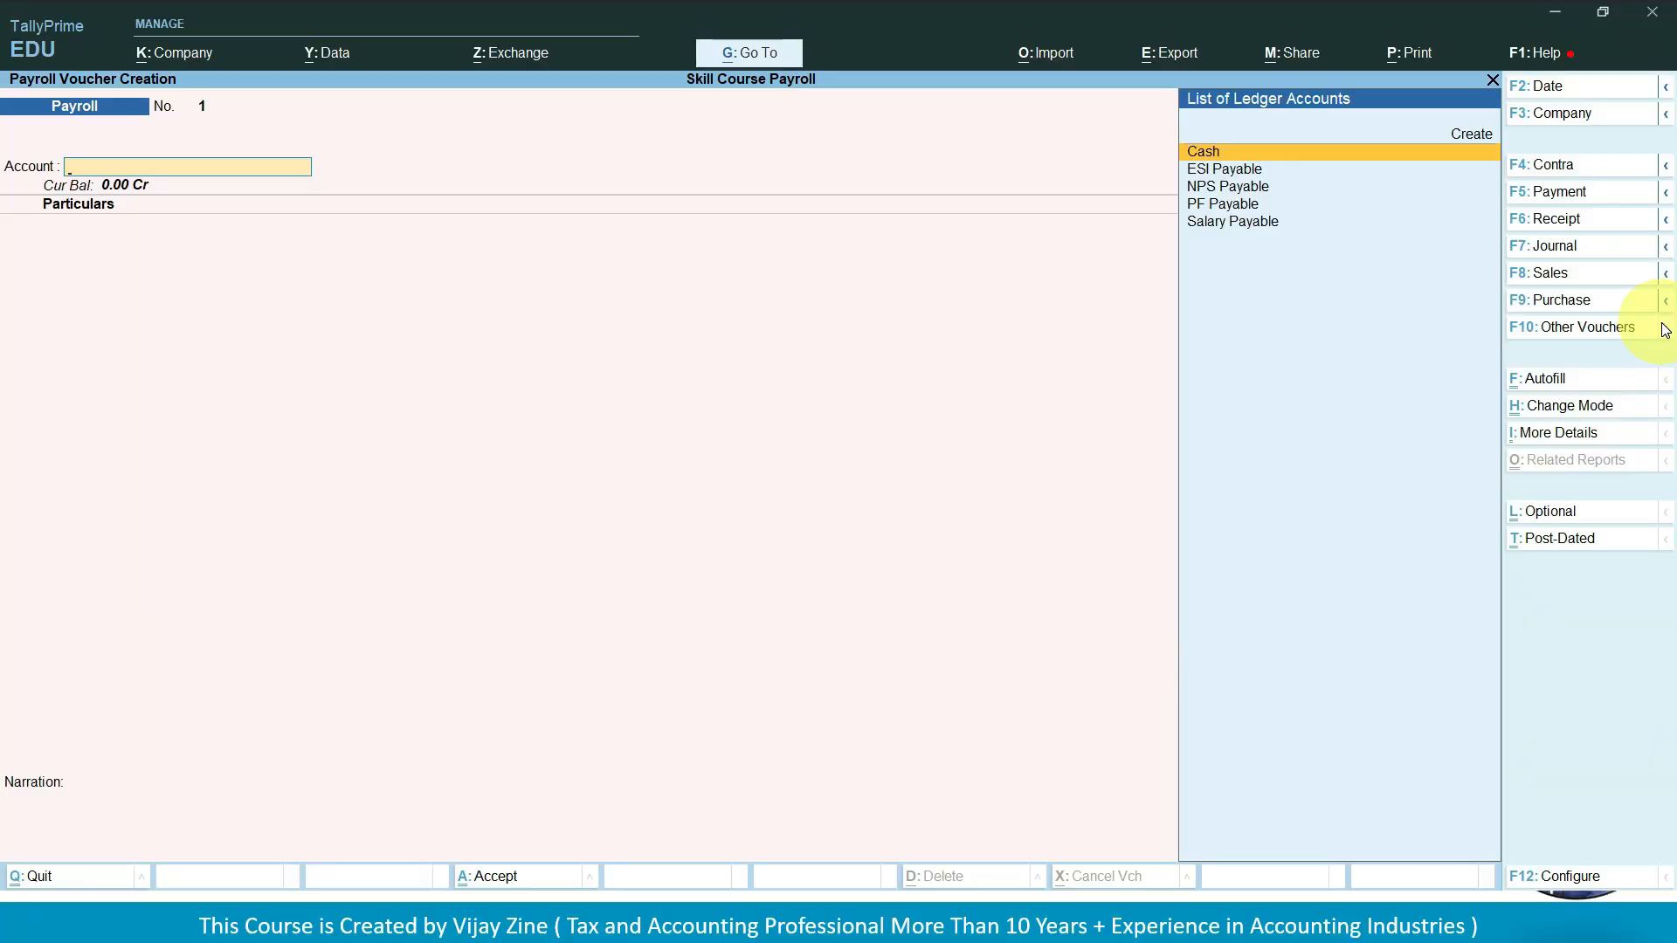
left_click(1663, 329)
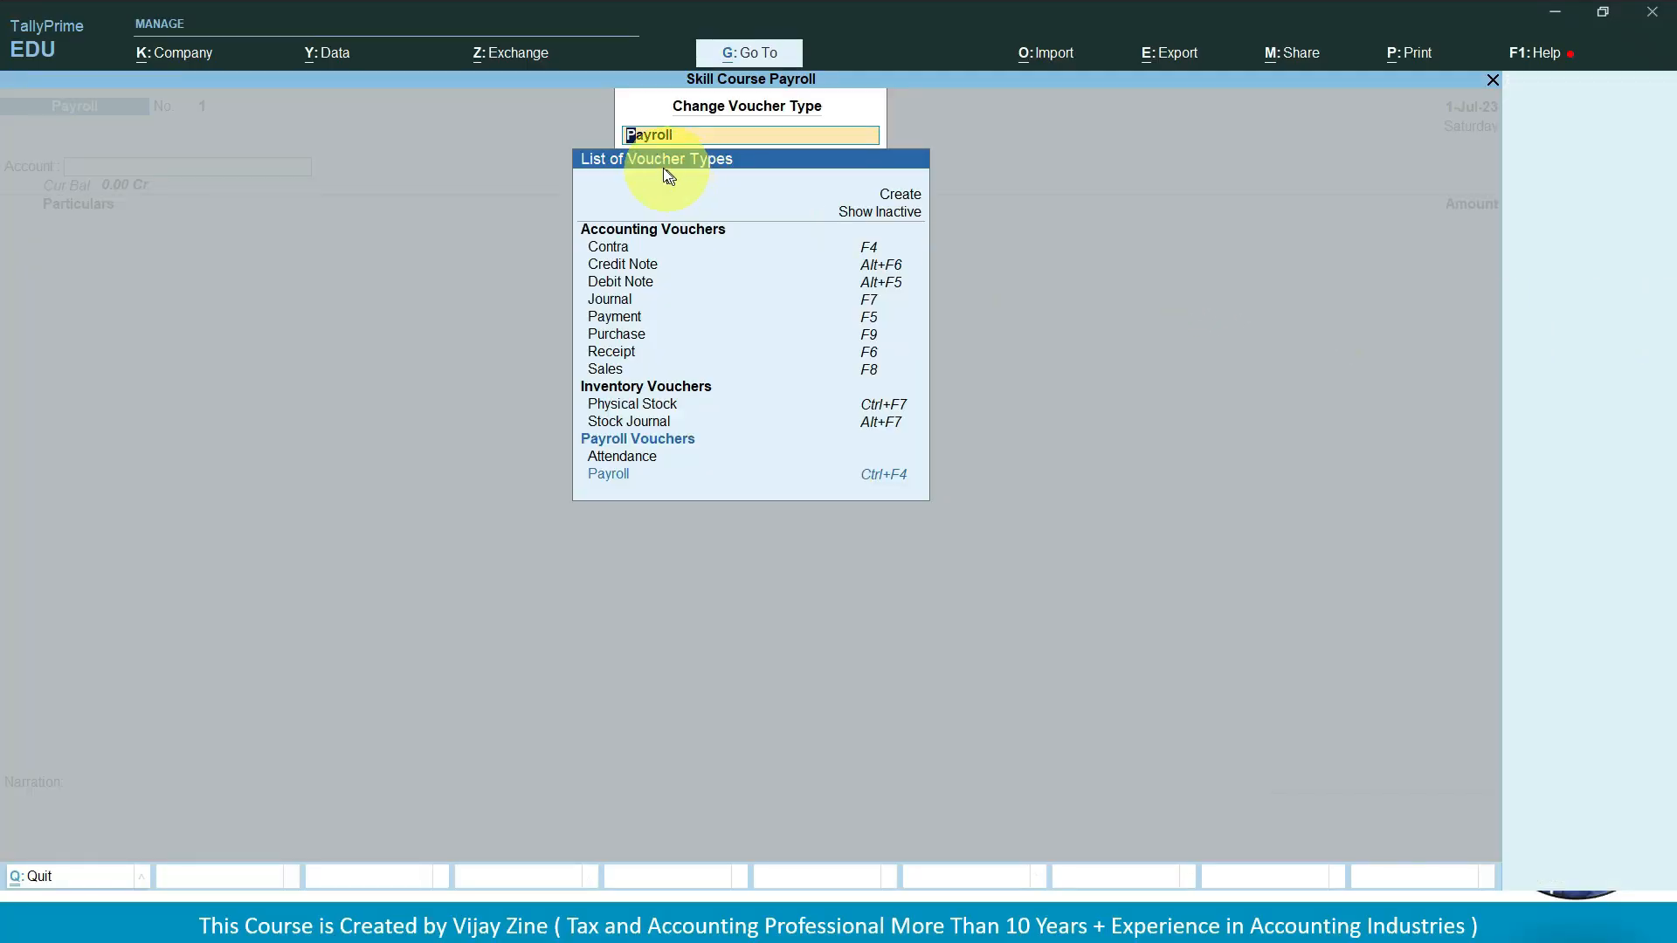
key("Down")
key("Down")
key("Down")
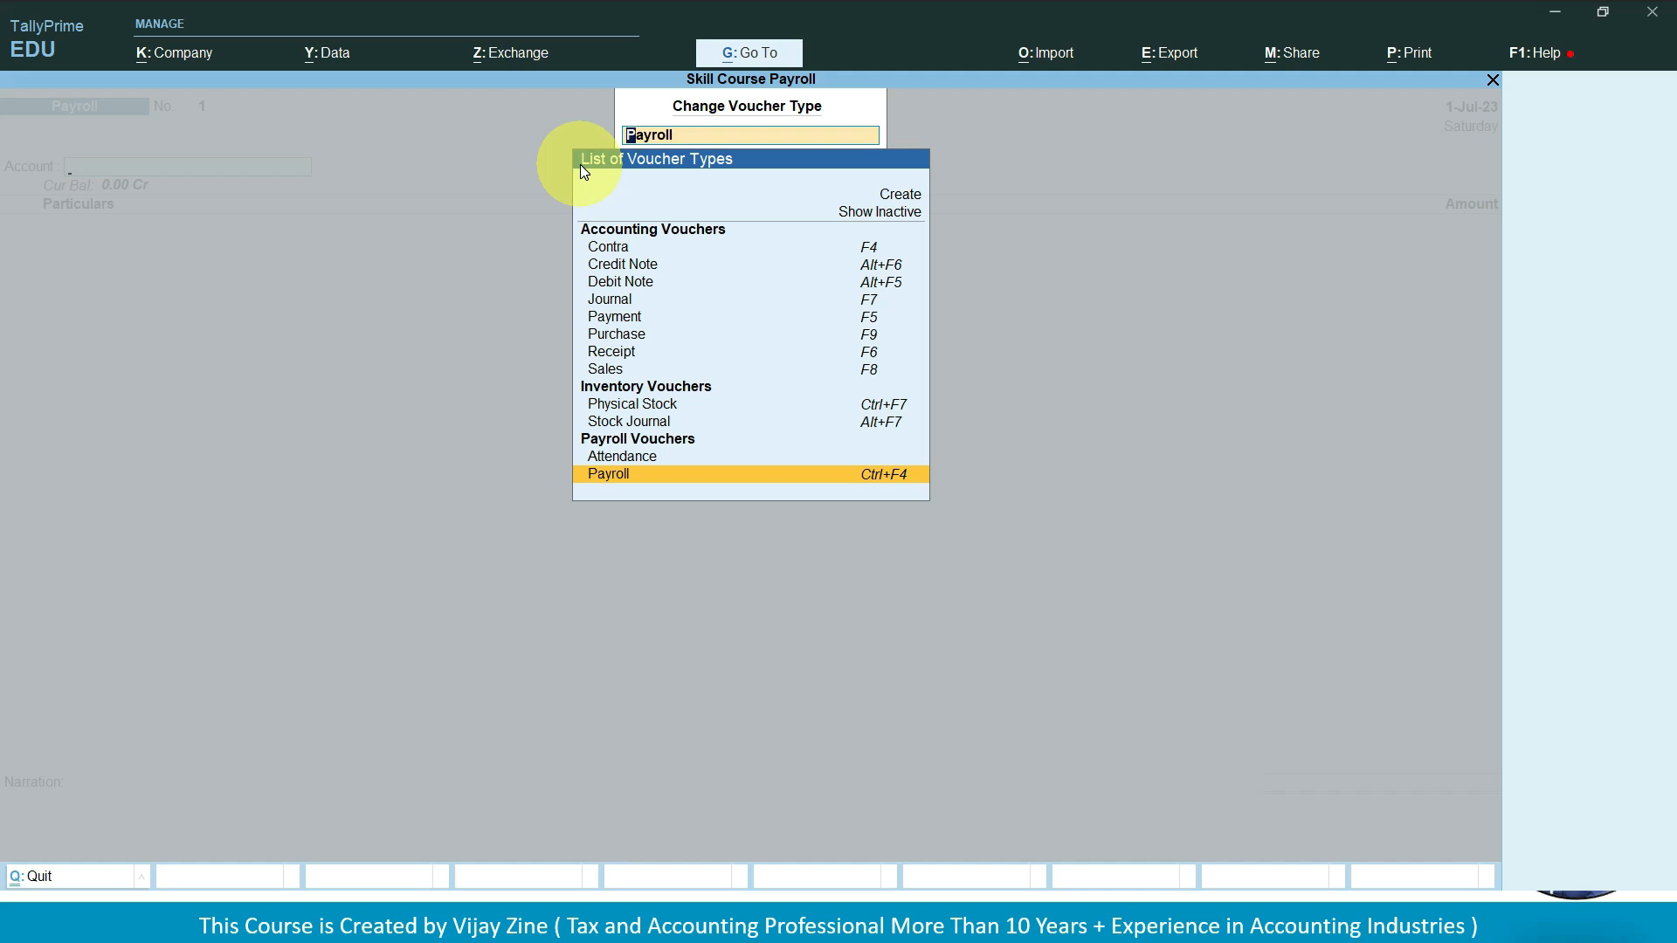
key("Return")
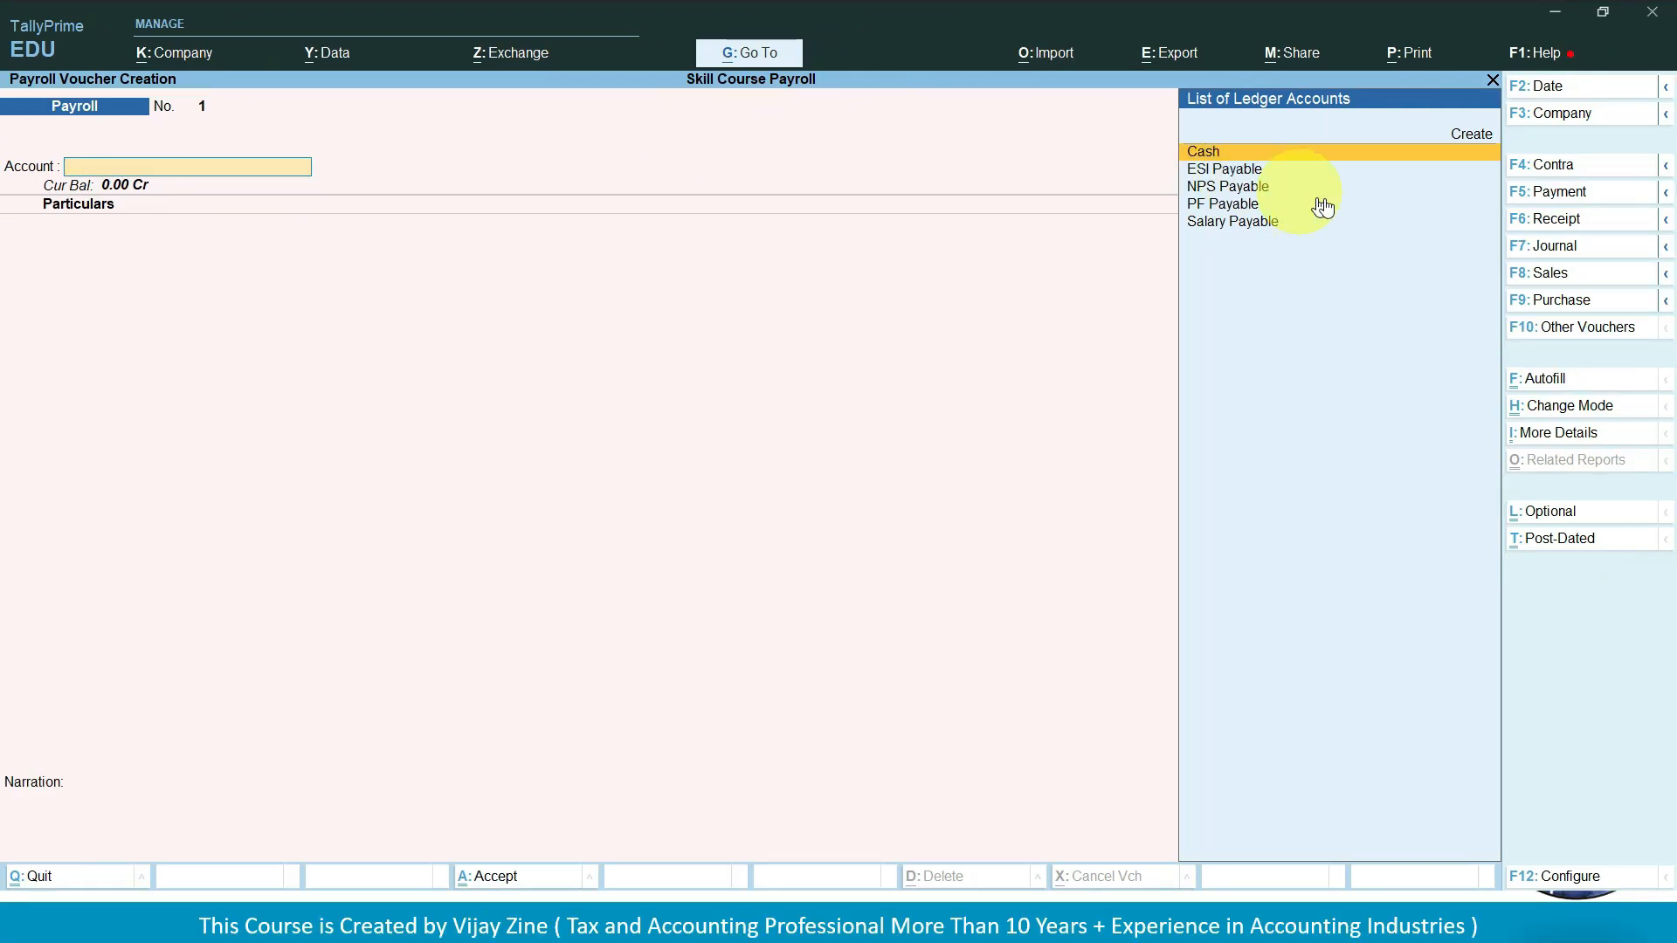
- Set the payroll voucher's account to Salary Payable, enter the first listed employee, and quit the voucher without saving
key("Down")
key("Down")
key("Down")
key("Down")
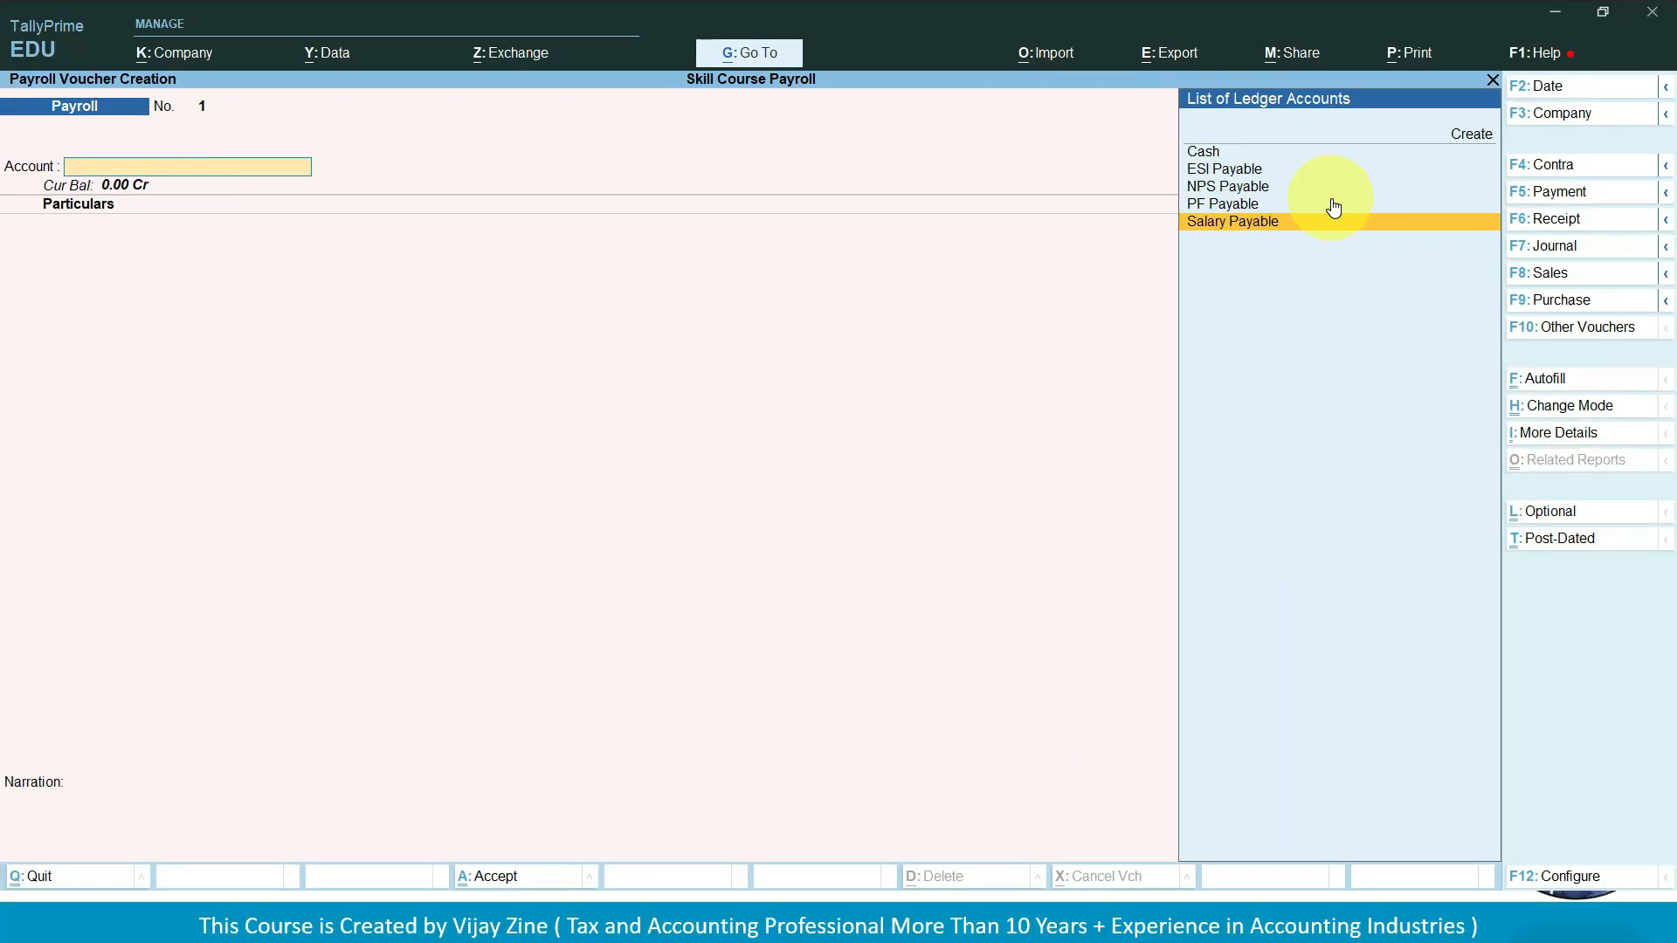
key("Return")
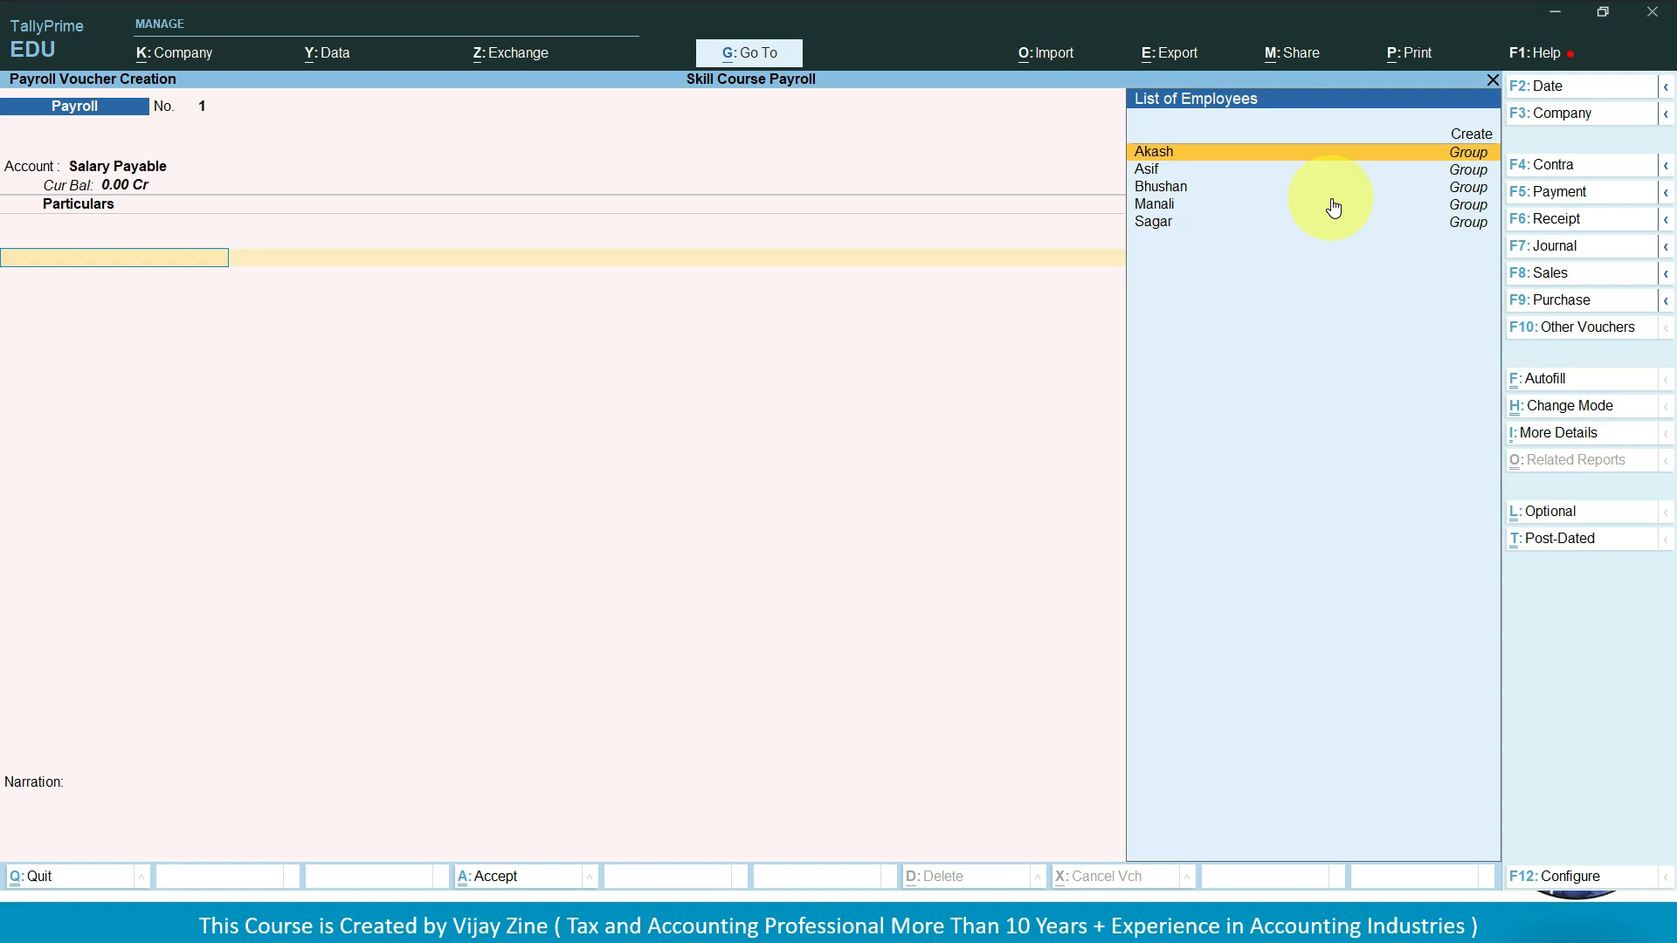
key("Return")
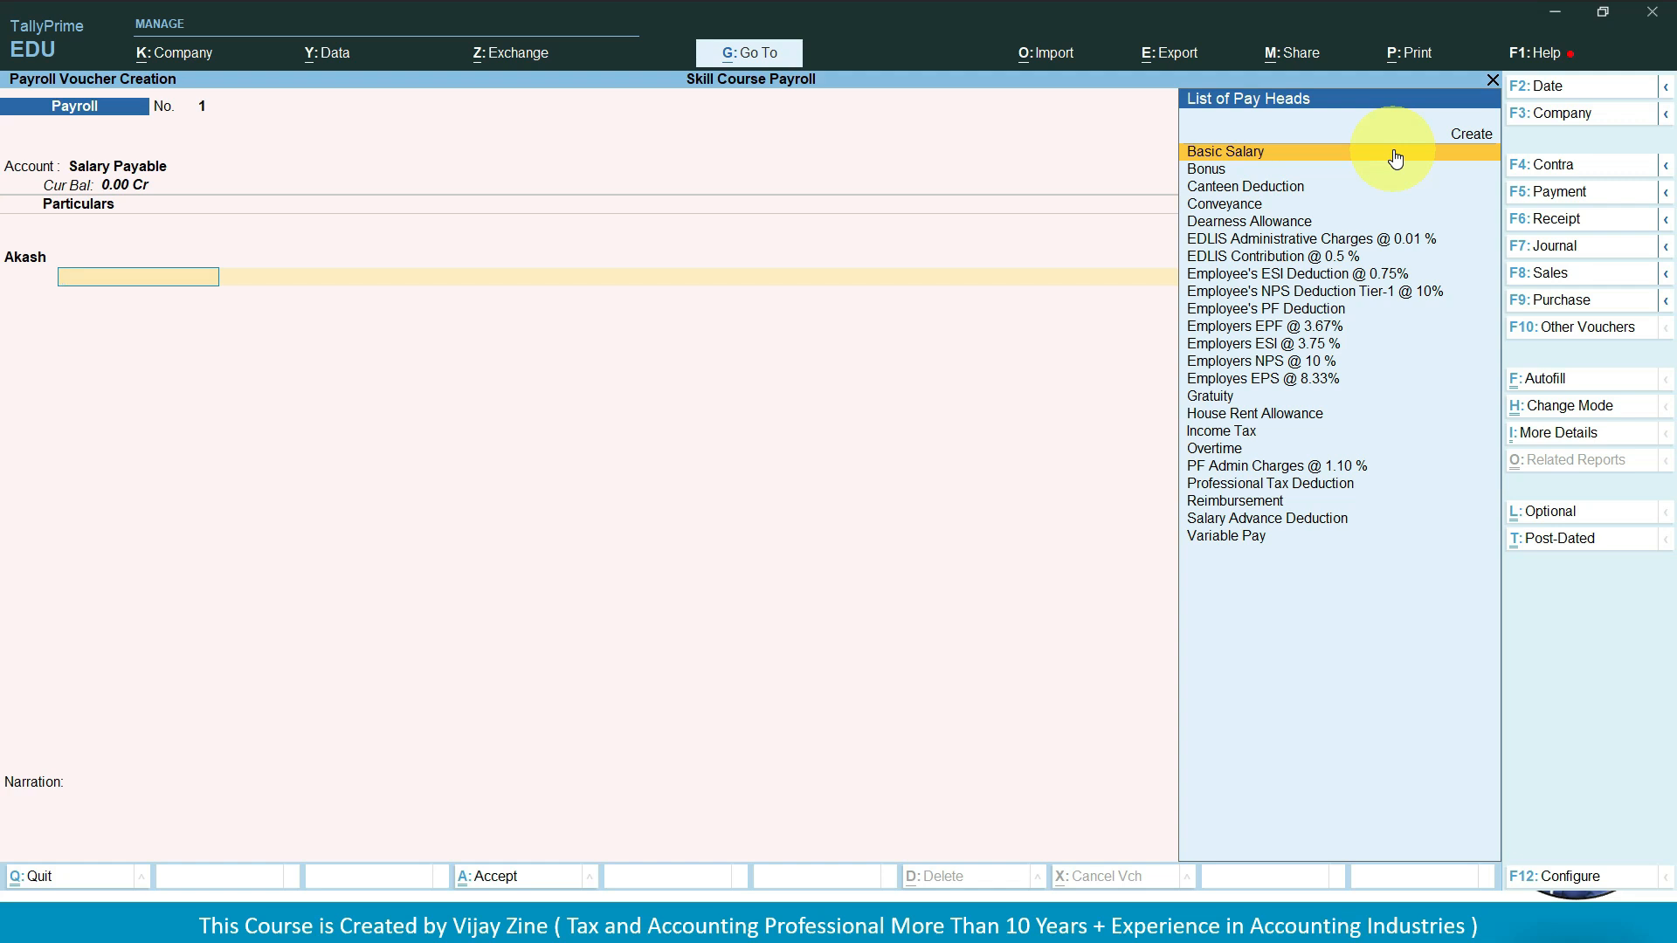
key("Escape")
key("y")
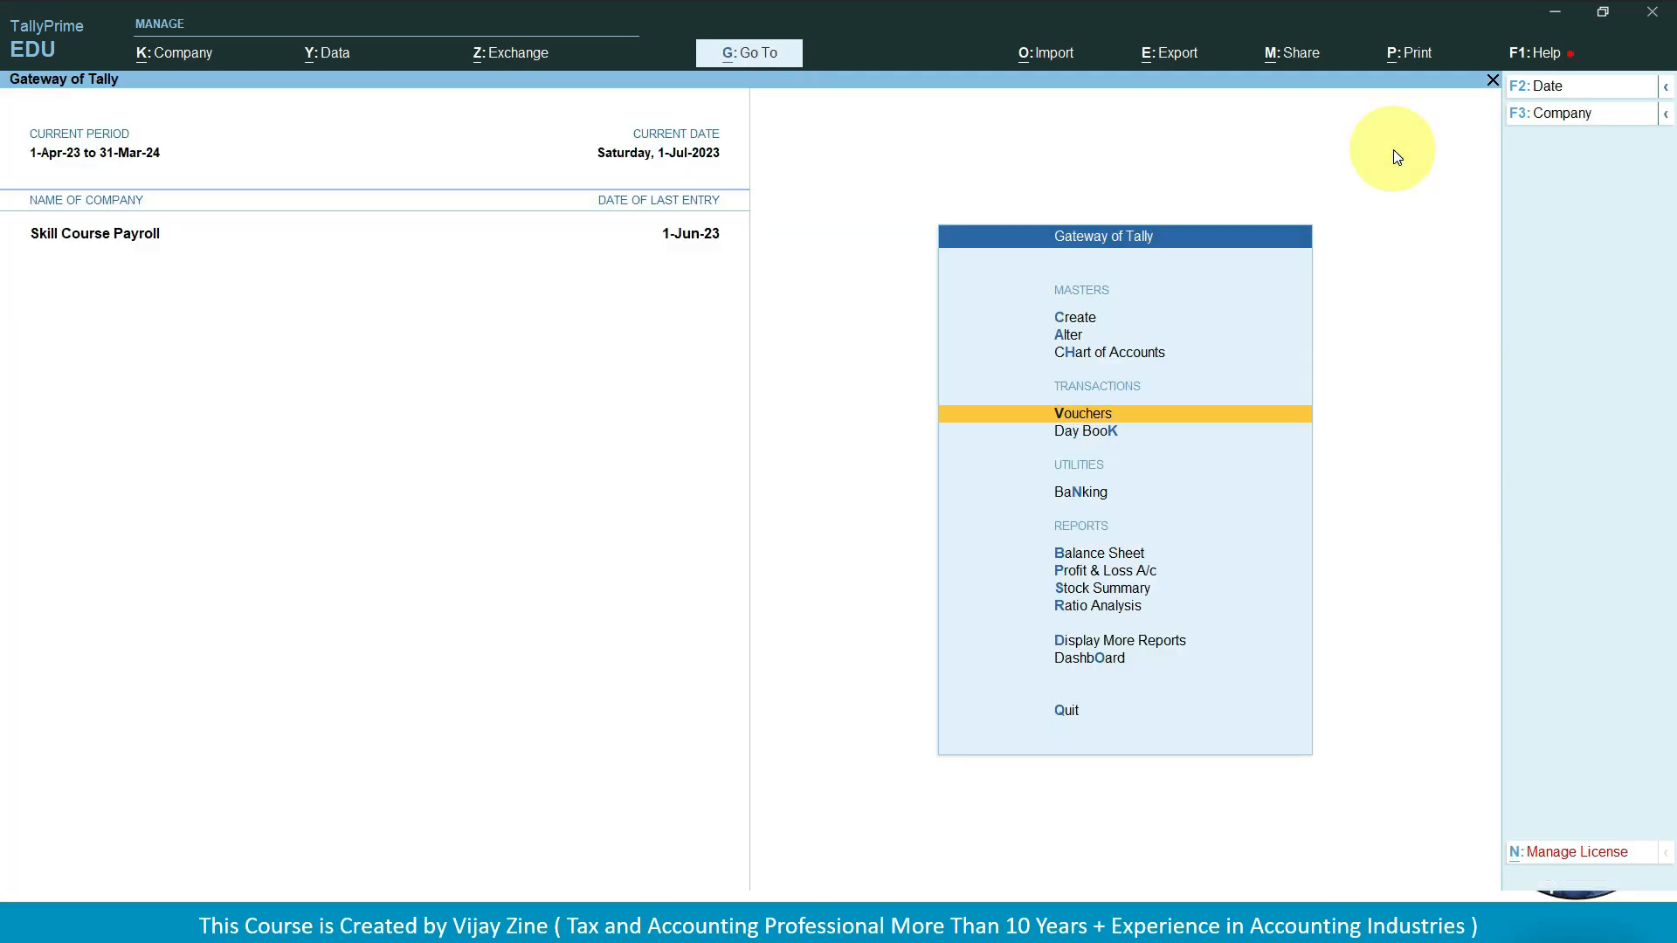
- Start a new payroll voucher and open its autofill with Payroll Autofill as the type of transaction
key("Return")
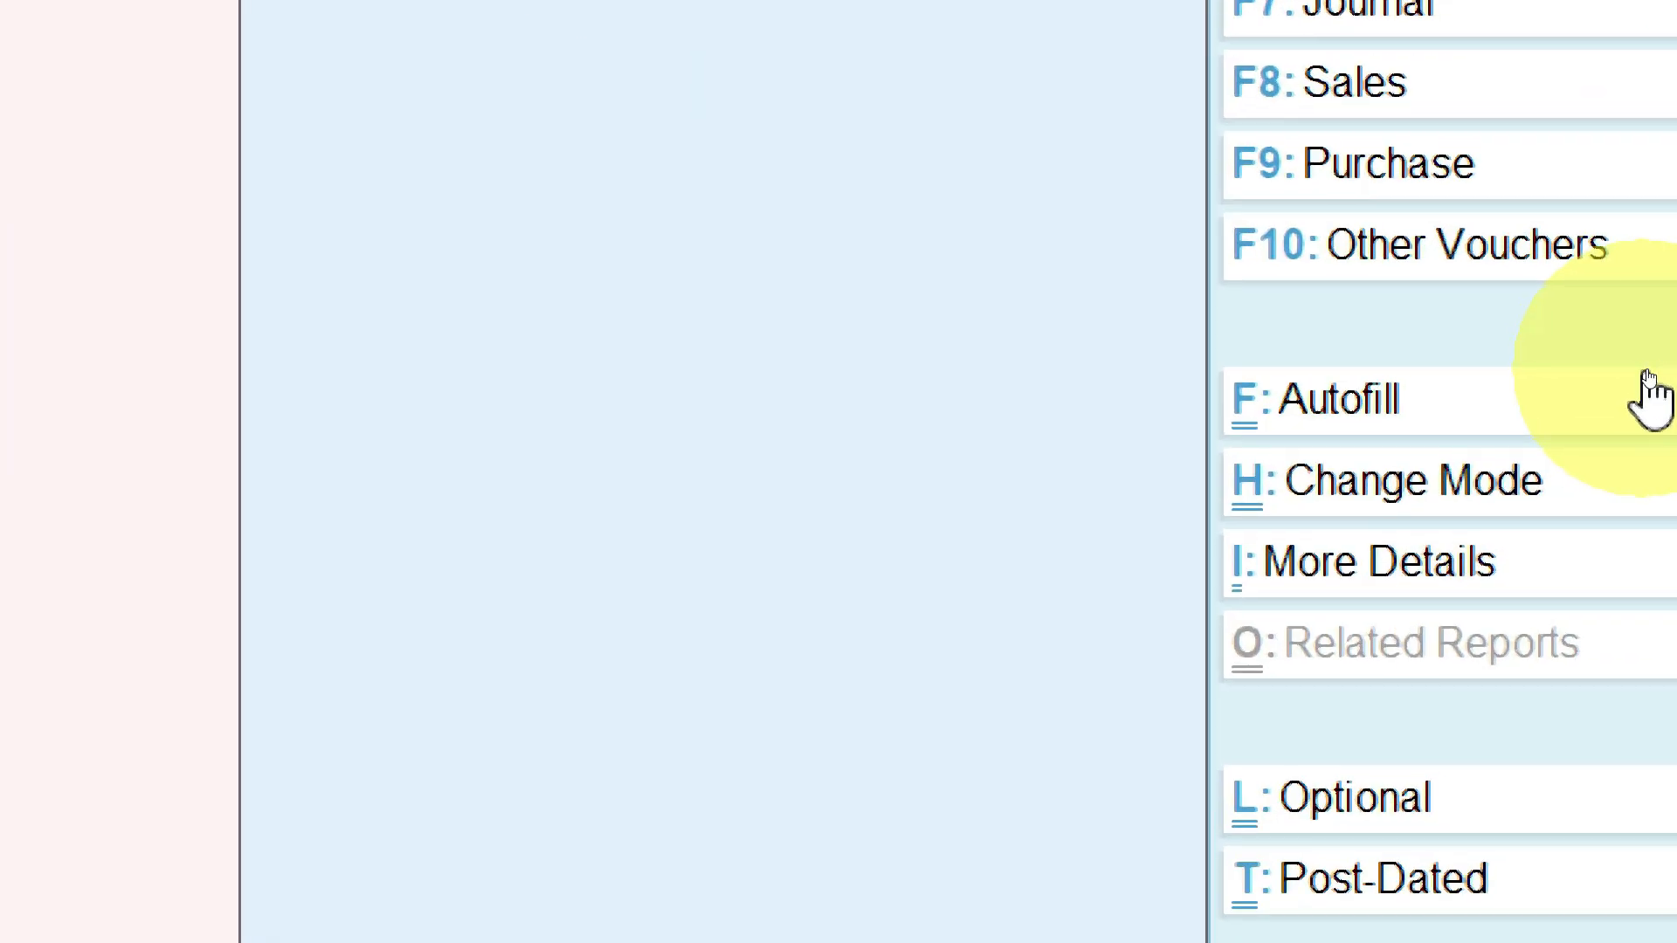
key("ctrl")
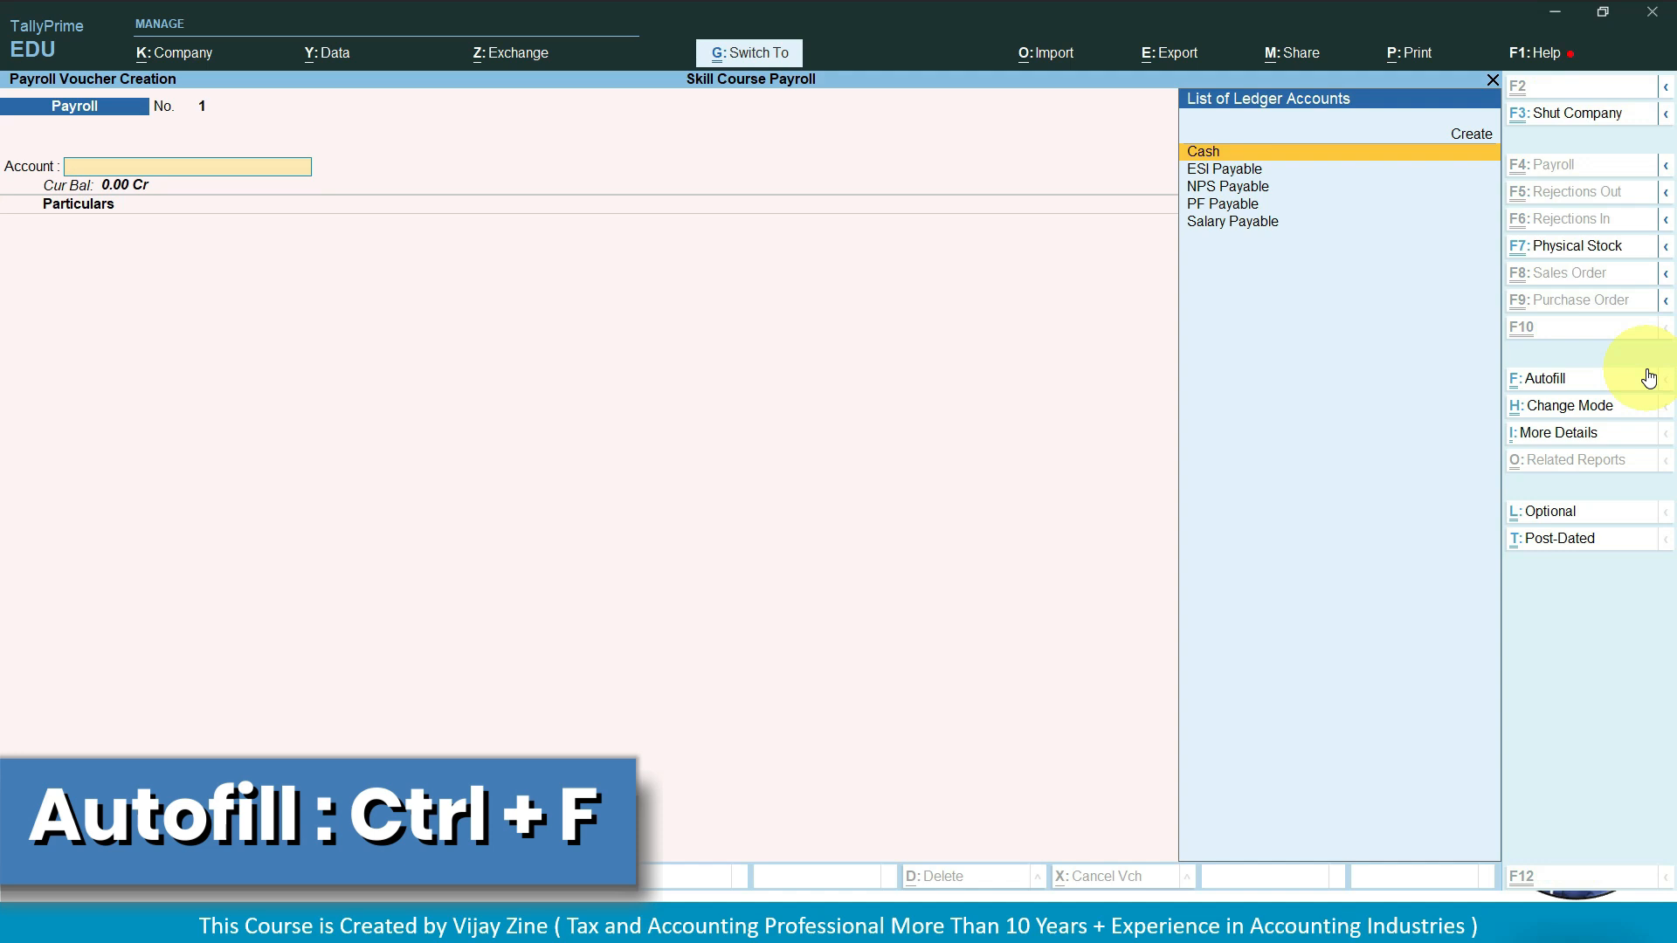
key("ctrl+f")
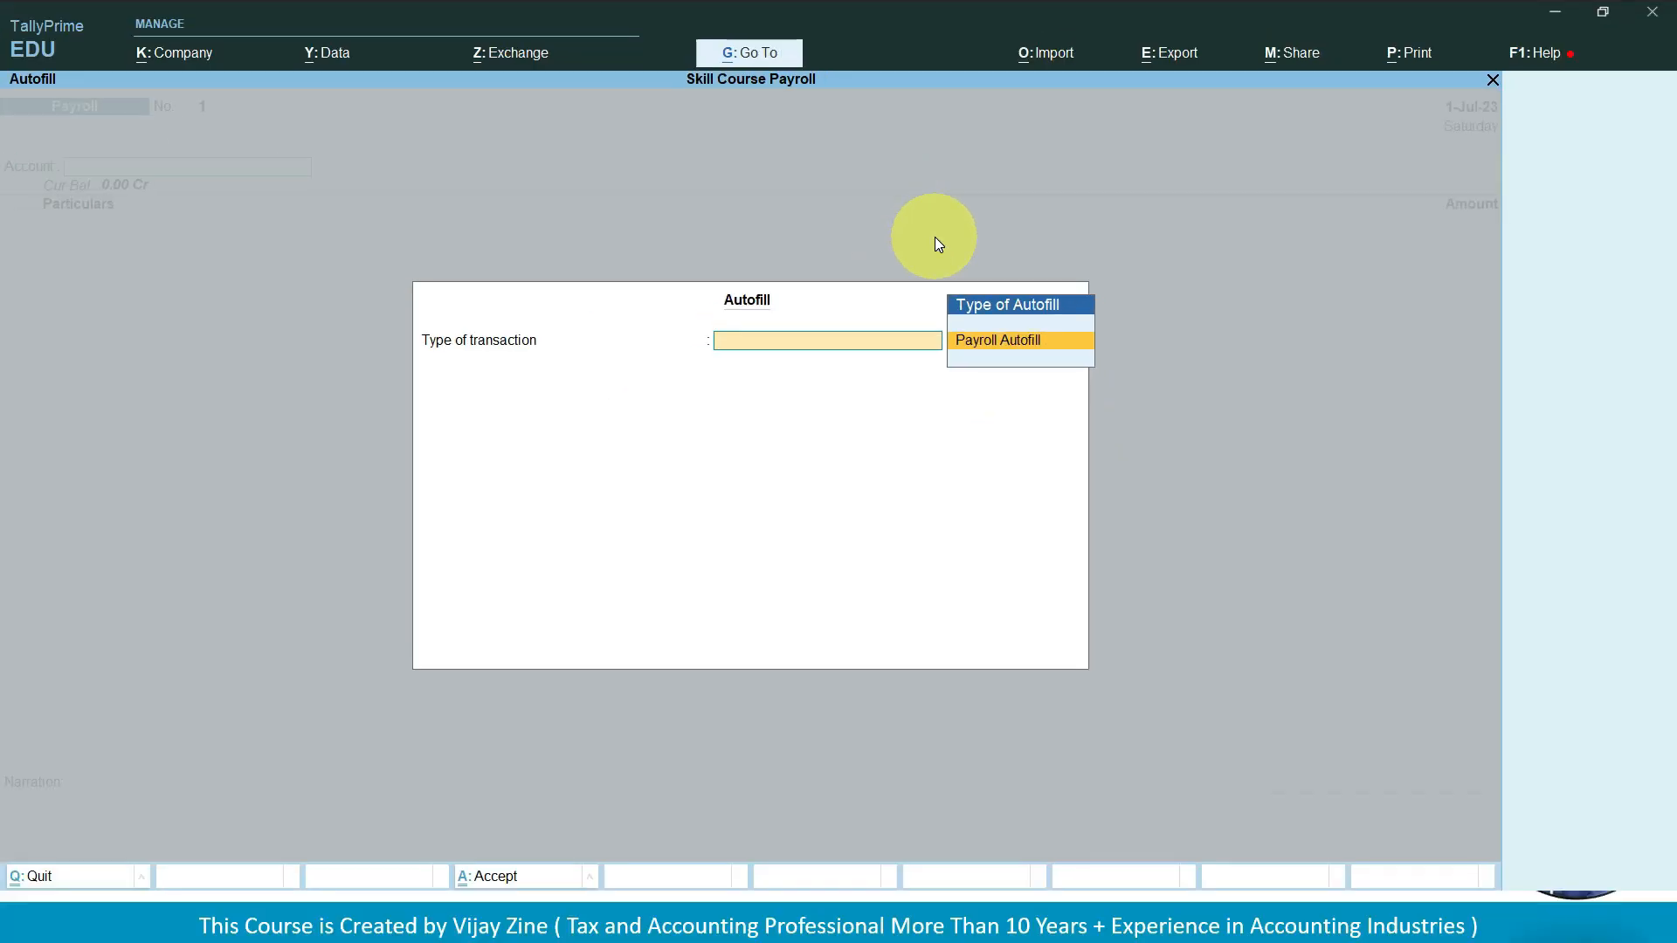
key("Return")
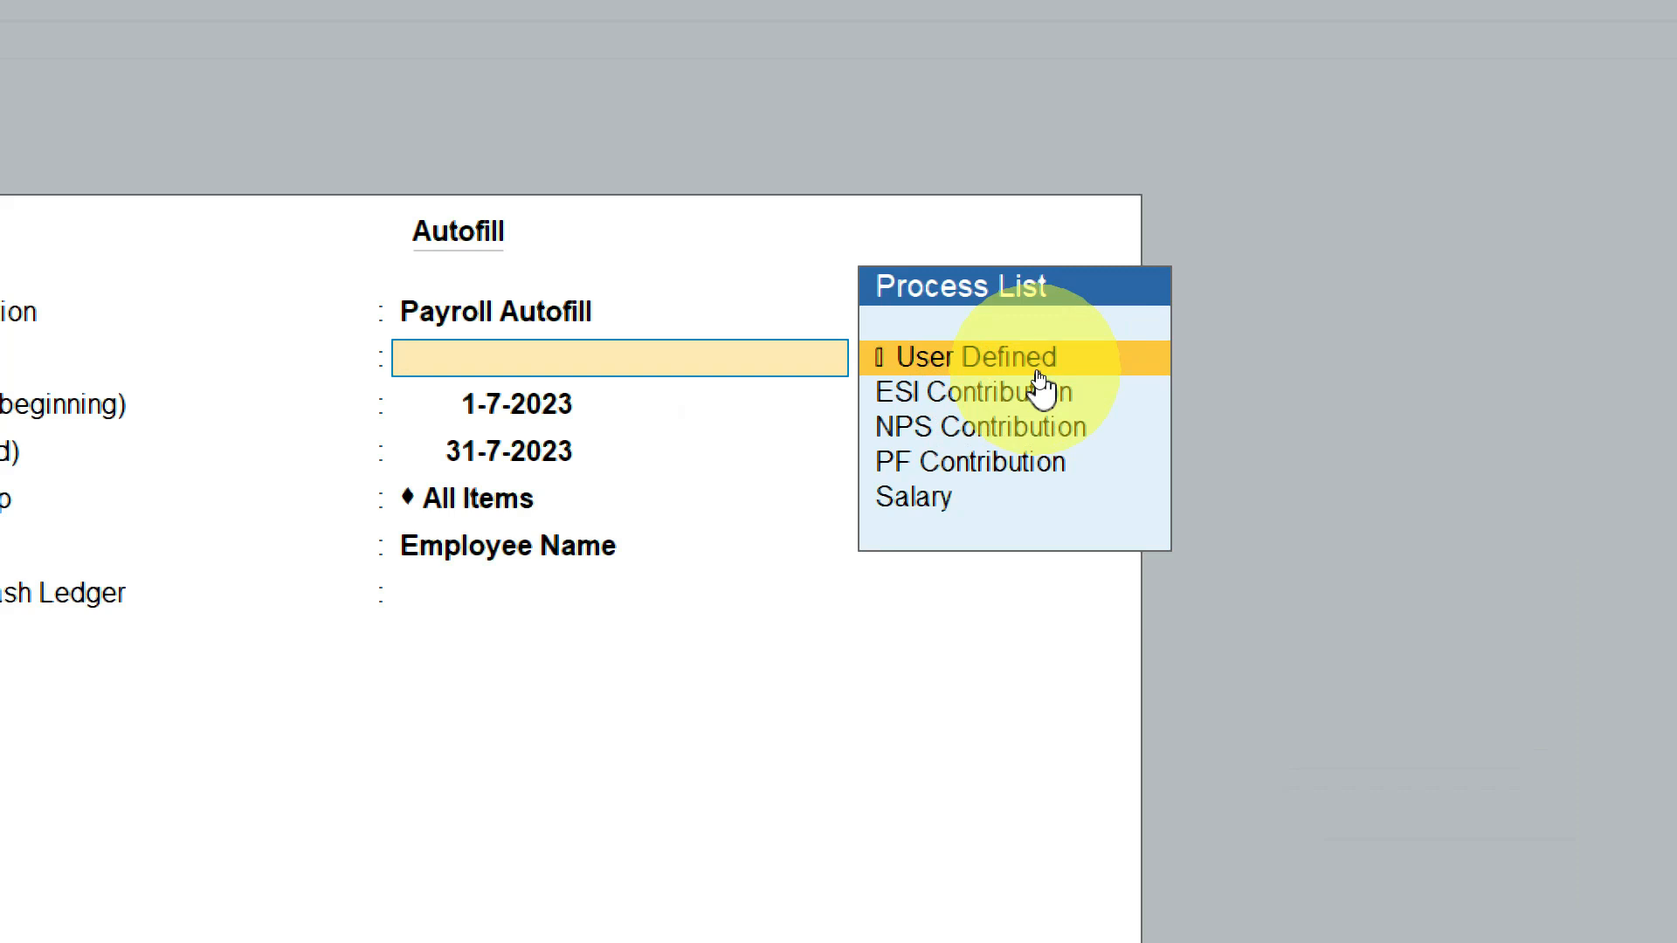
- Set the autofill to process Salary with income tax computed on Declared Value, and close it without generating entries
key("Down")
key("Down")
key("Down")
key("Down")
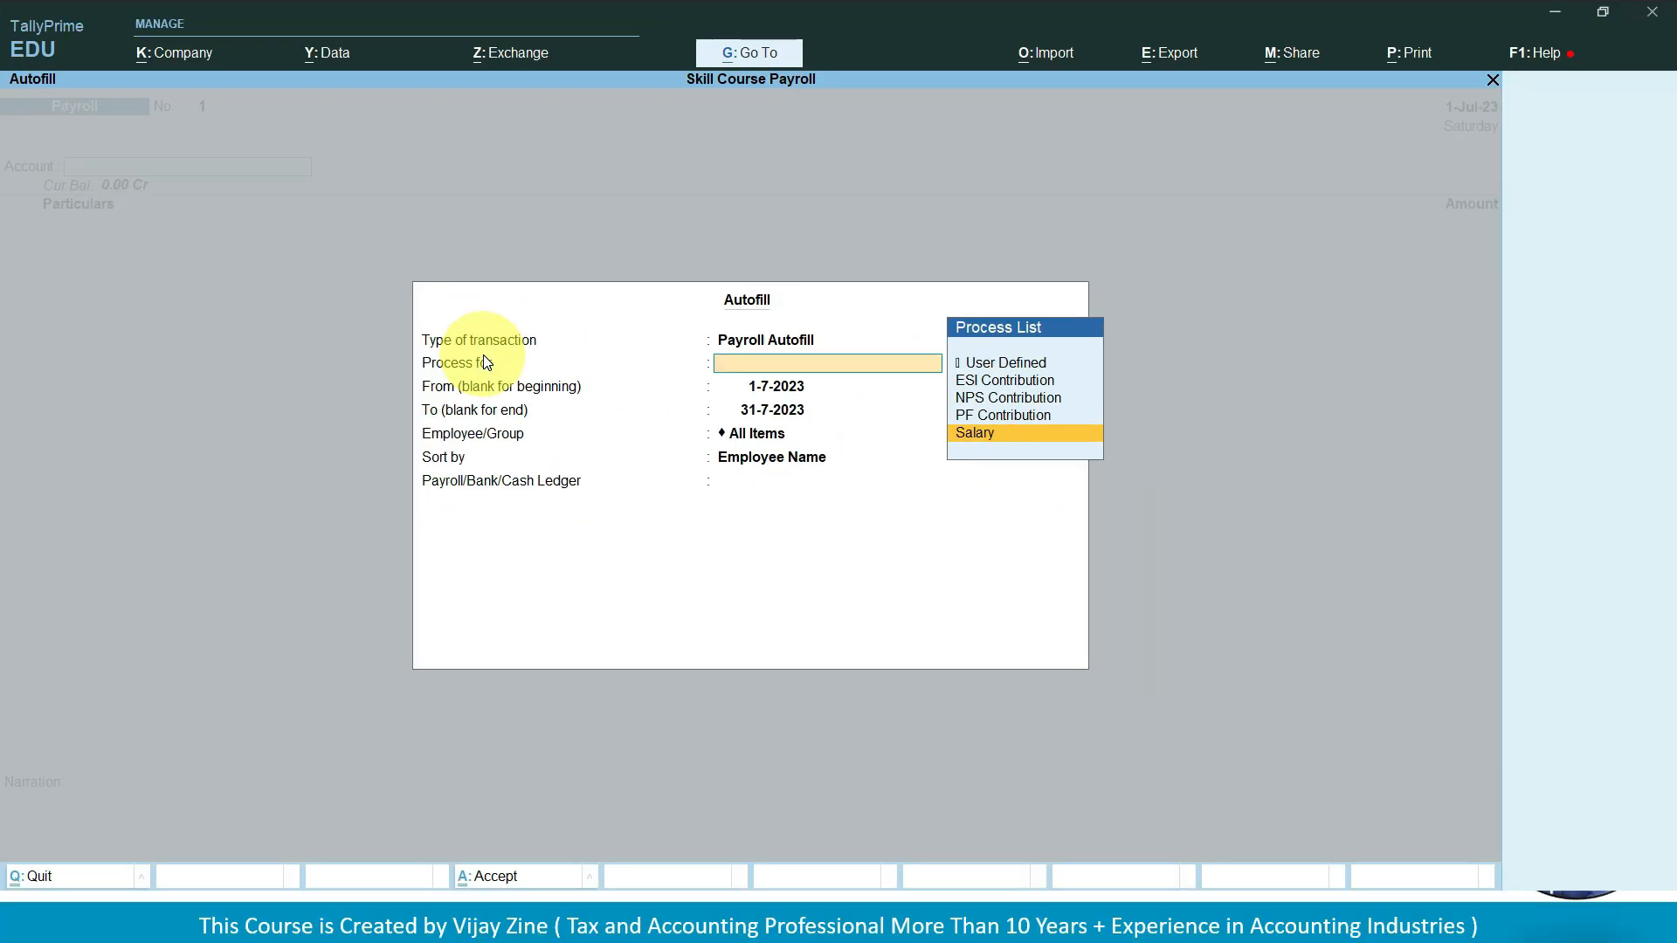
key("Return")
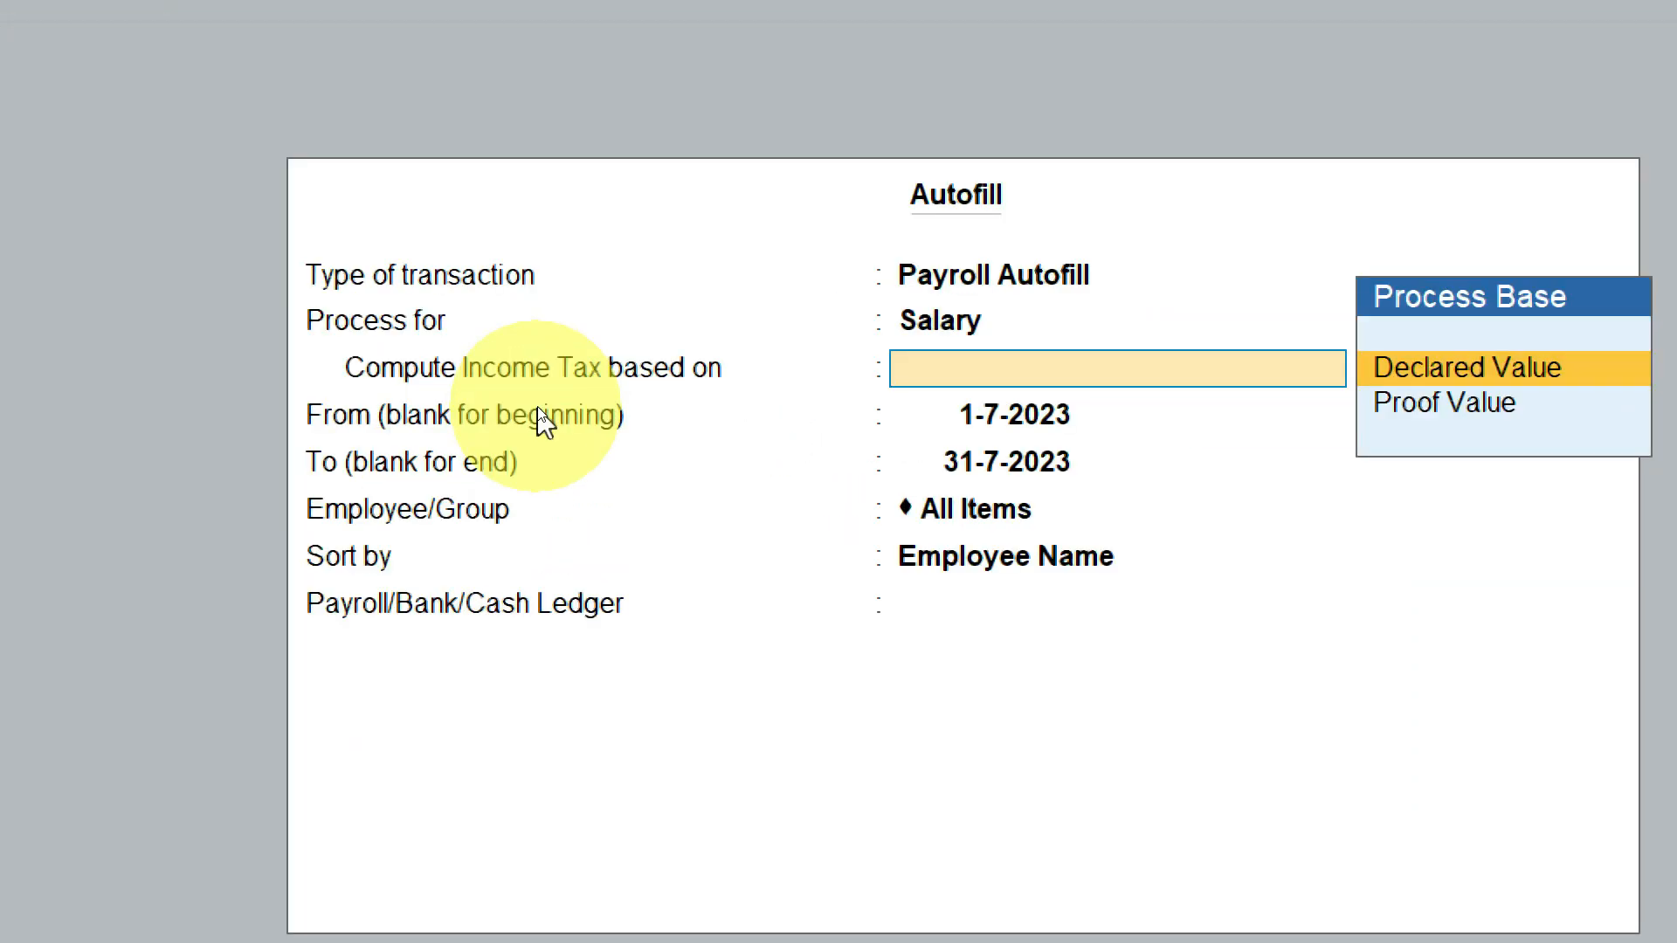
left_click(1408, 389)
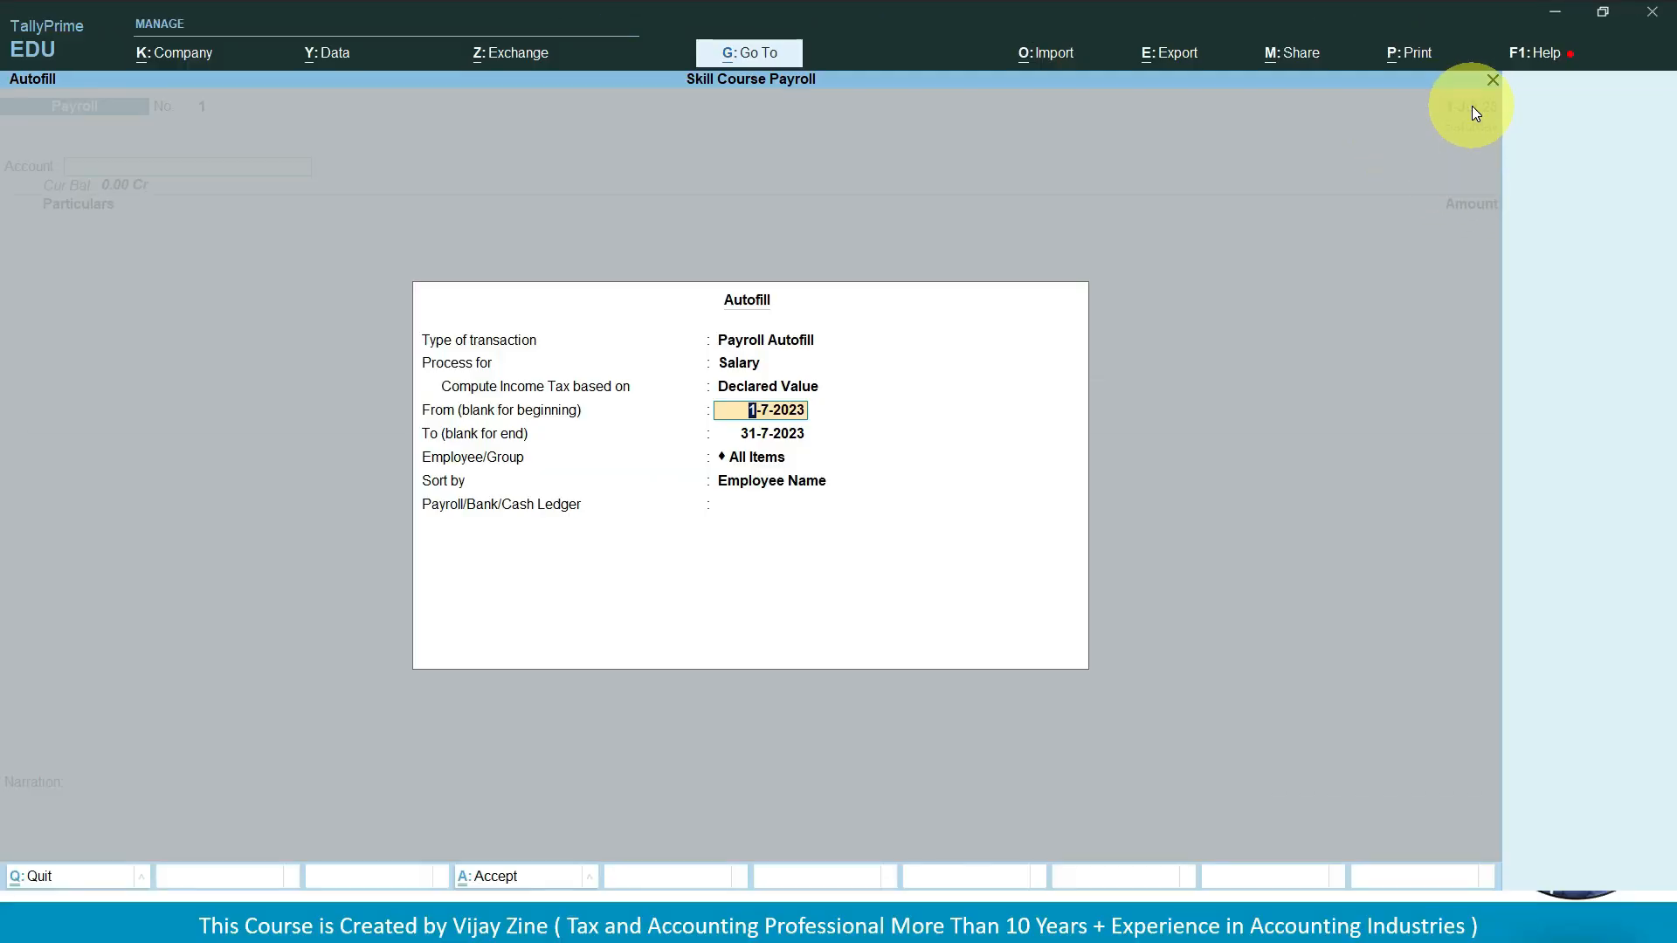
key("Escape")
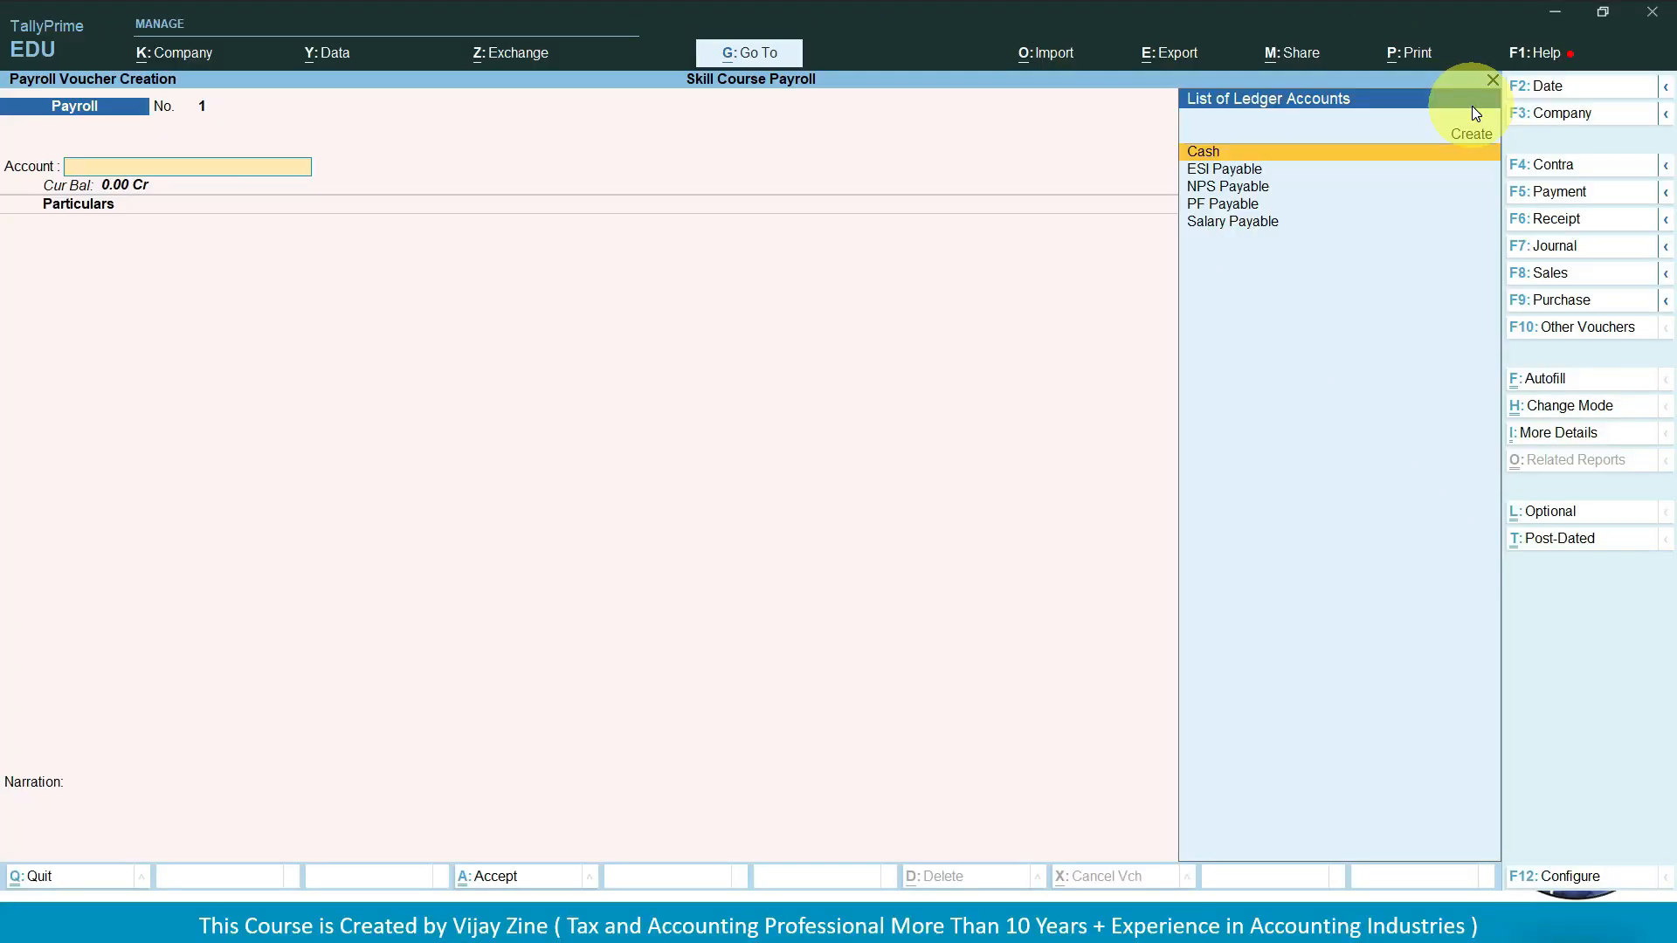
- Change the payroll voucher's date to 1-Jun-23
key("F2")
type("1.6")
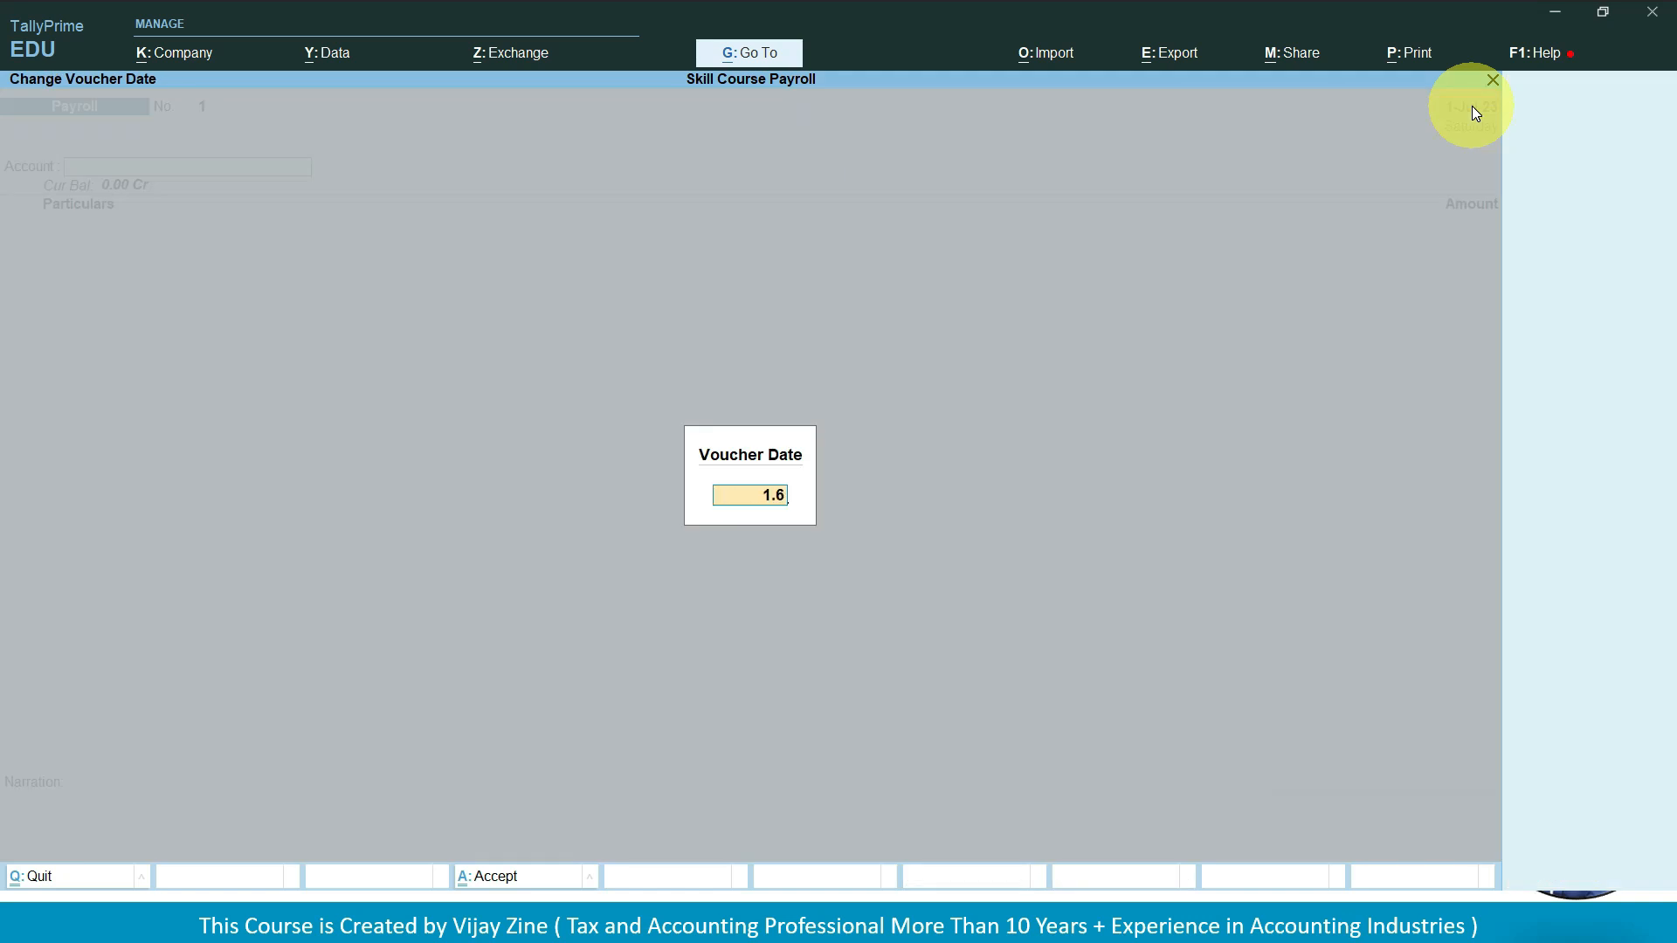
key("Return")
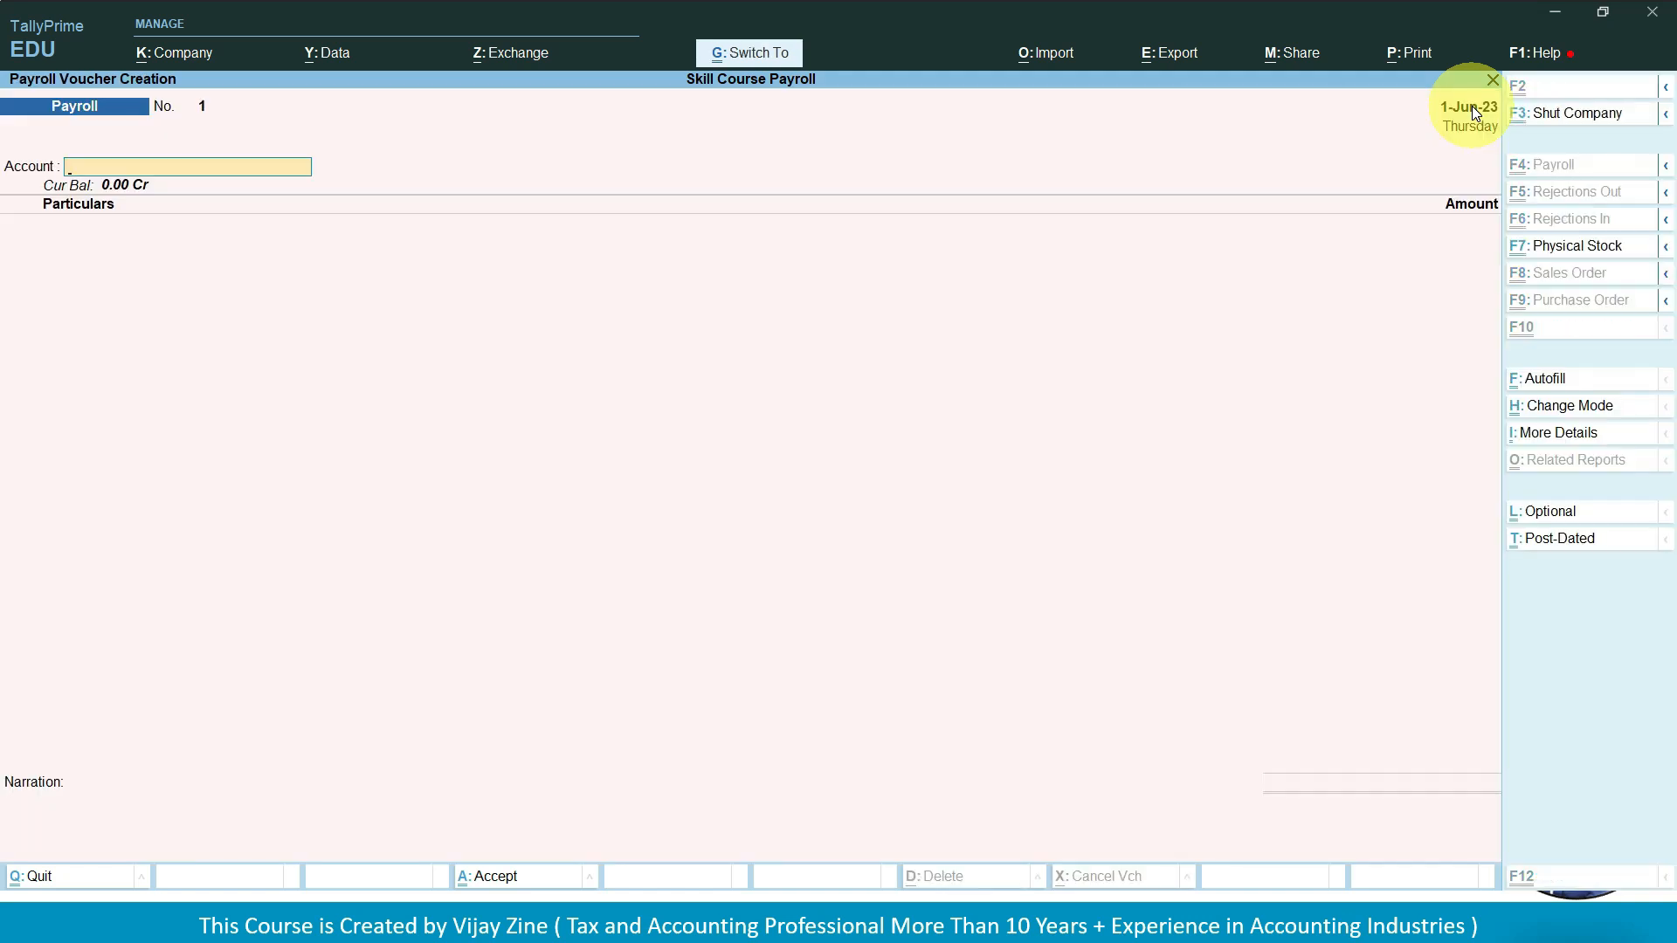
- Reopen Payroll Autofill for Salary based on Declared Value and set its period from 1-6-2023 to 1-7-2023
key("ctrl+f")
key("Return")
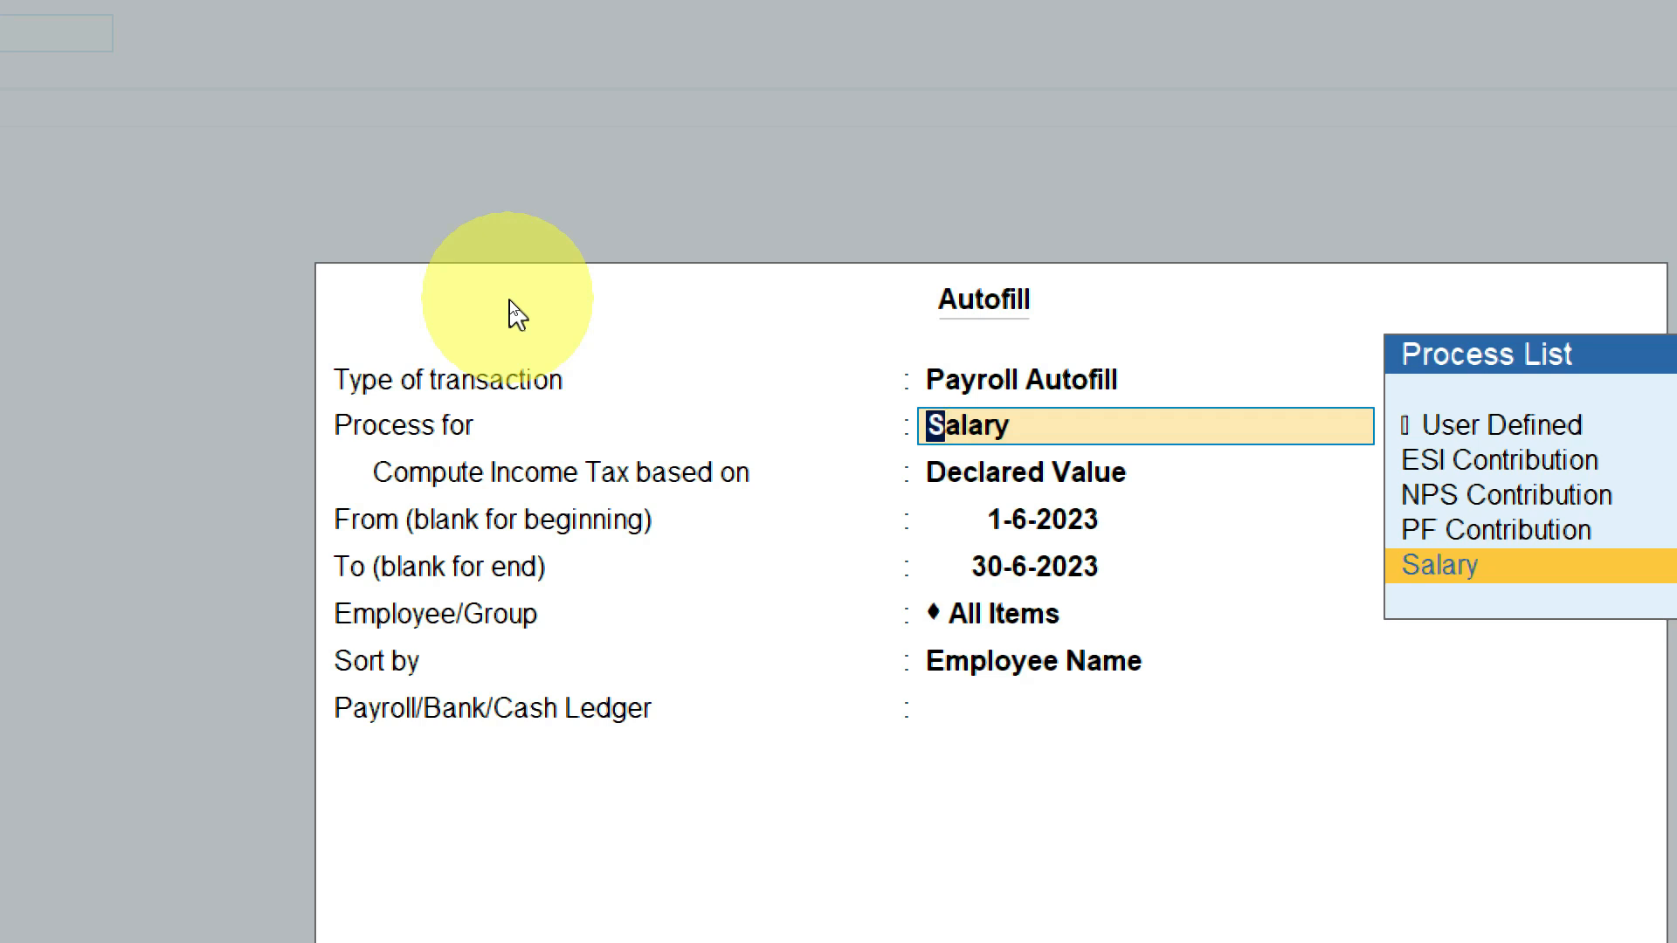
key("Return")
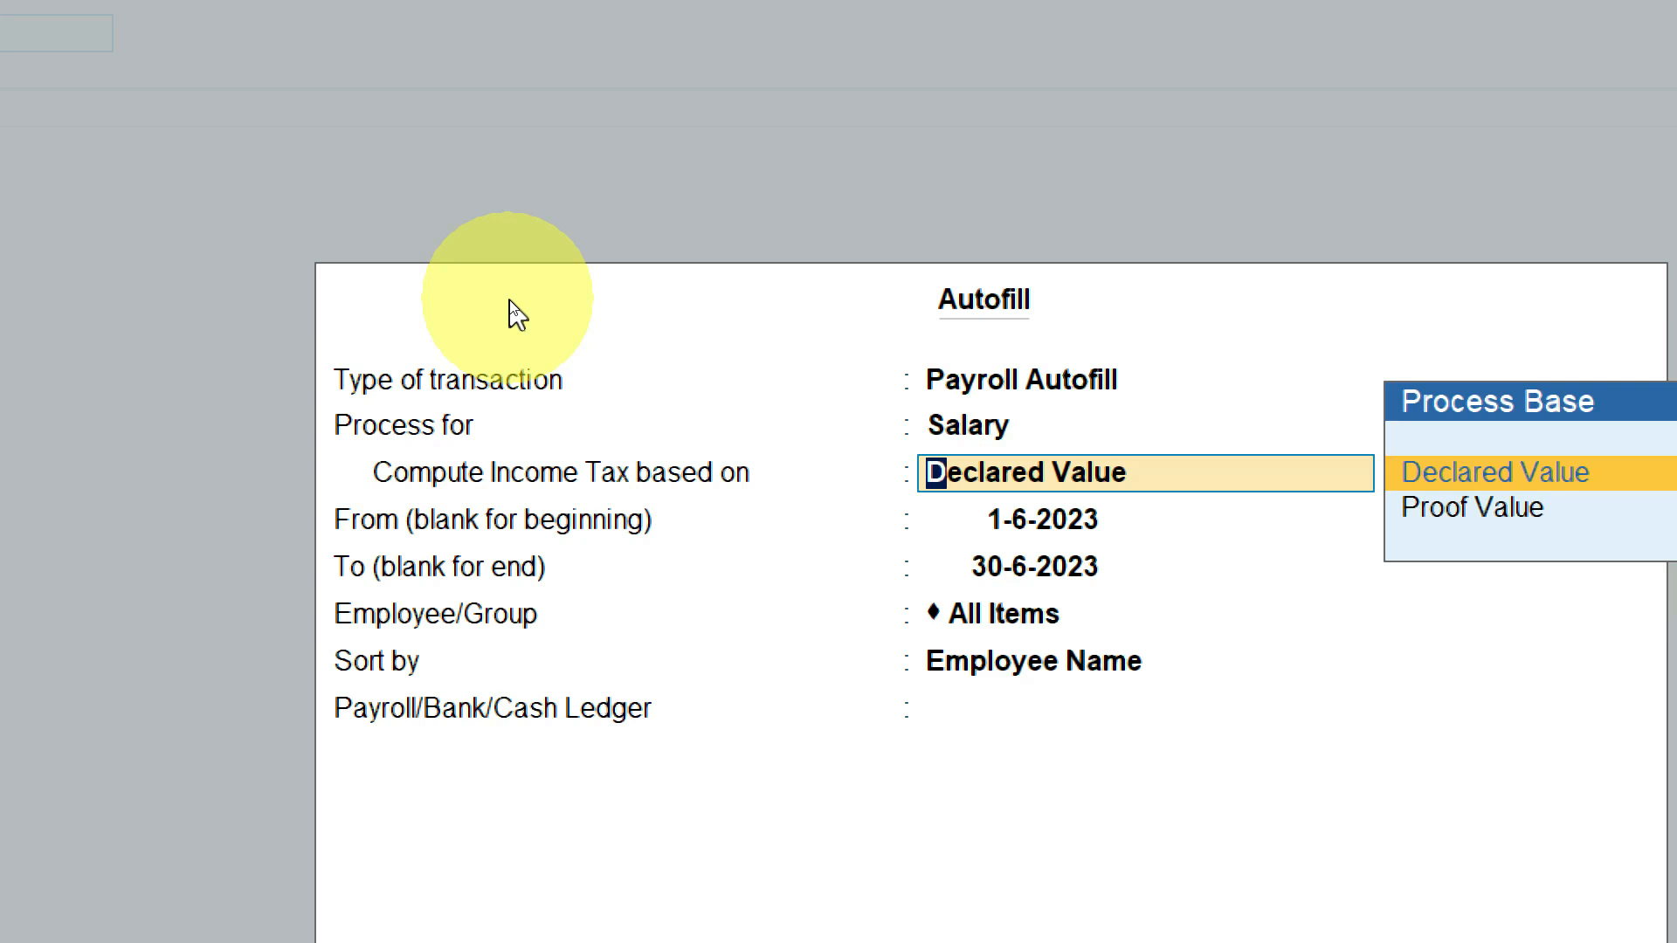
key("Return")
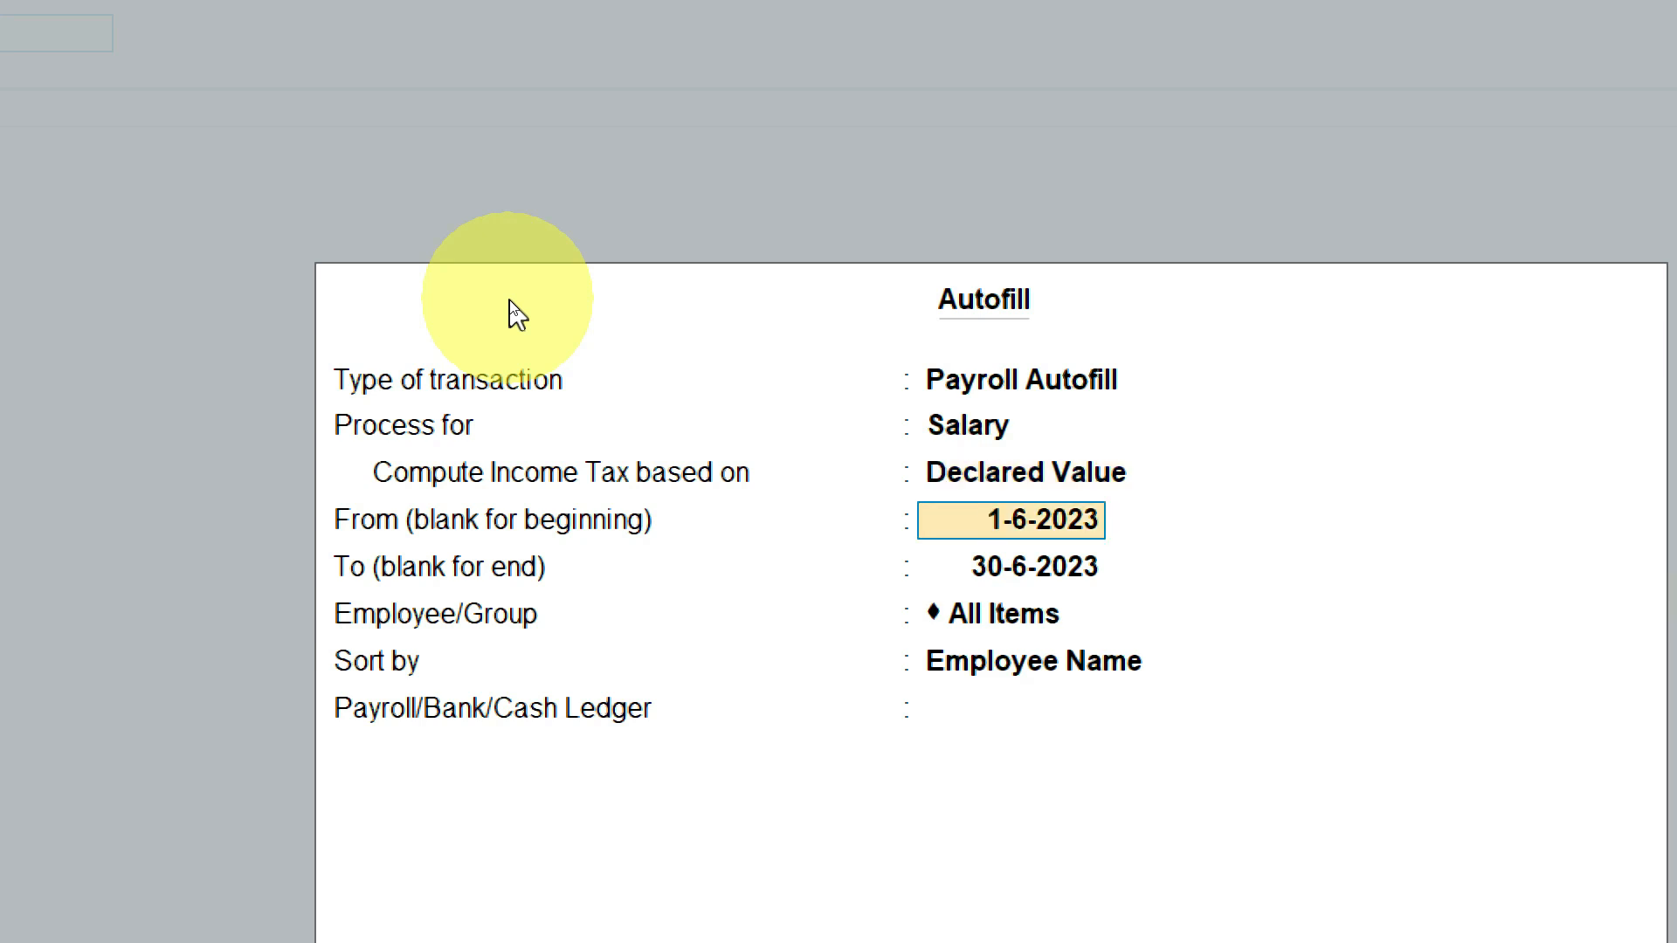
key("Return")
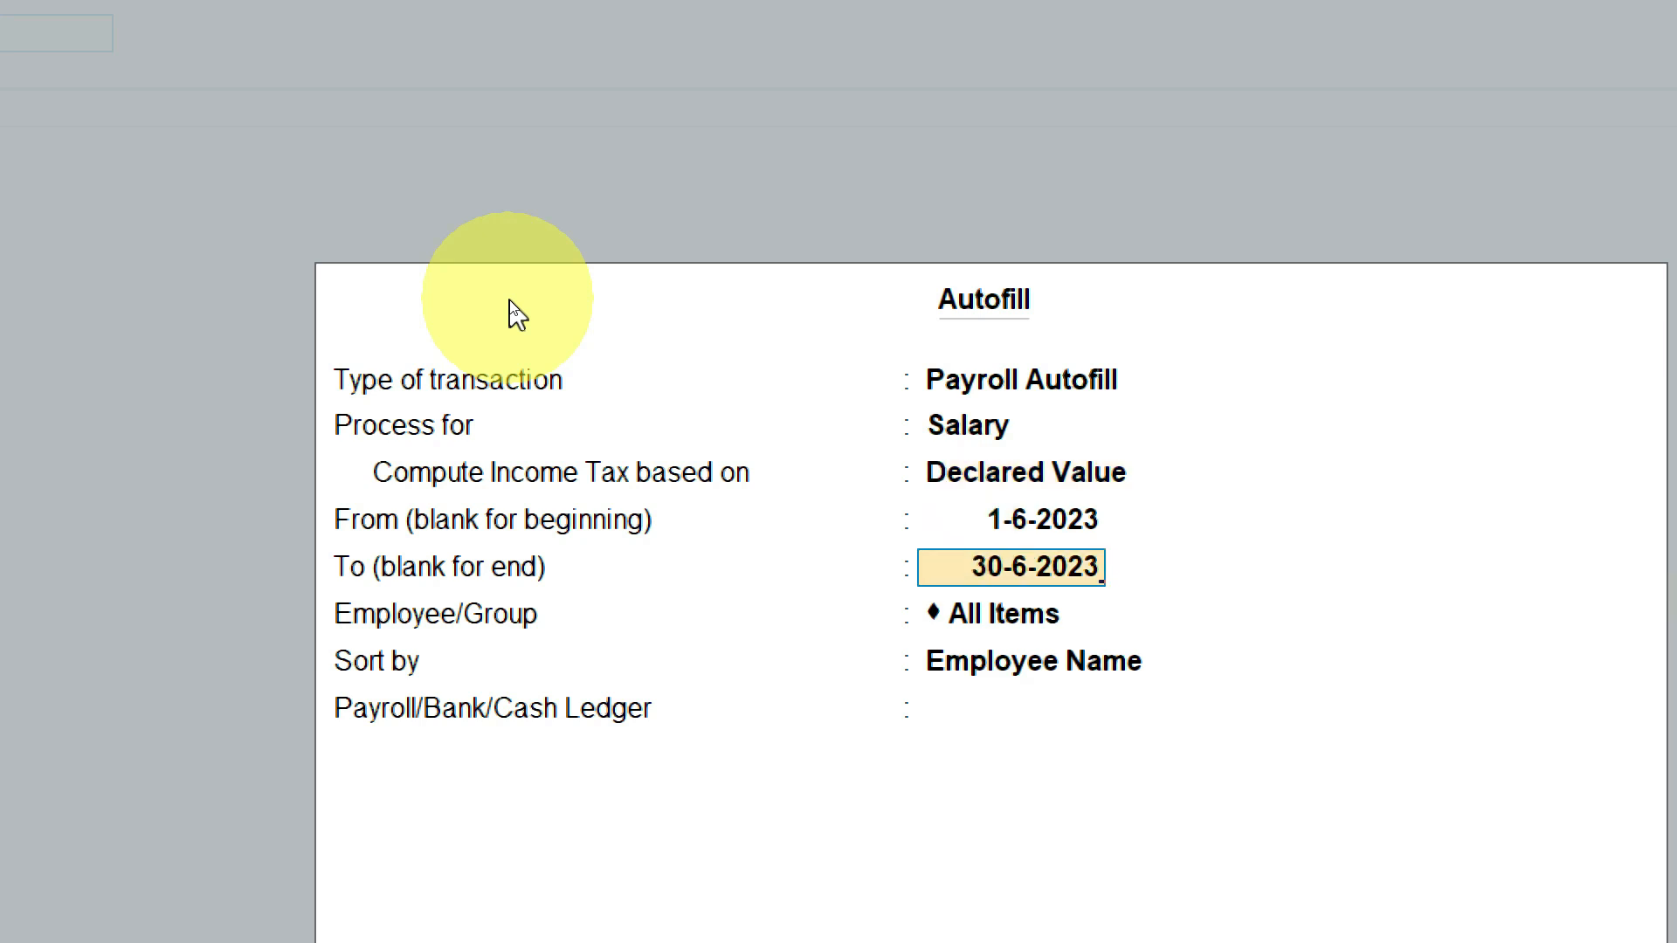
key("BackSpace")
key("BackSpace")
key("BackSpace")
key("BackSpace")
key("BackSpace")
key("BackSpace")
key("BackSpace")
key("BackSpace")
key("BackSpace")
type("1.7")
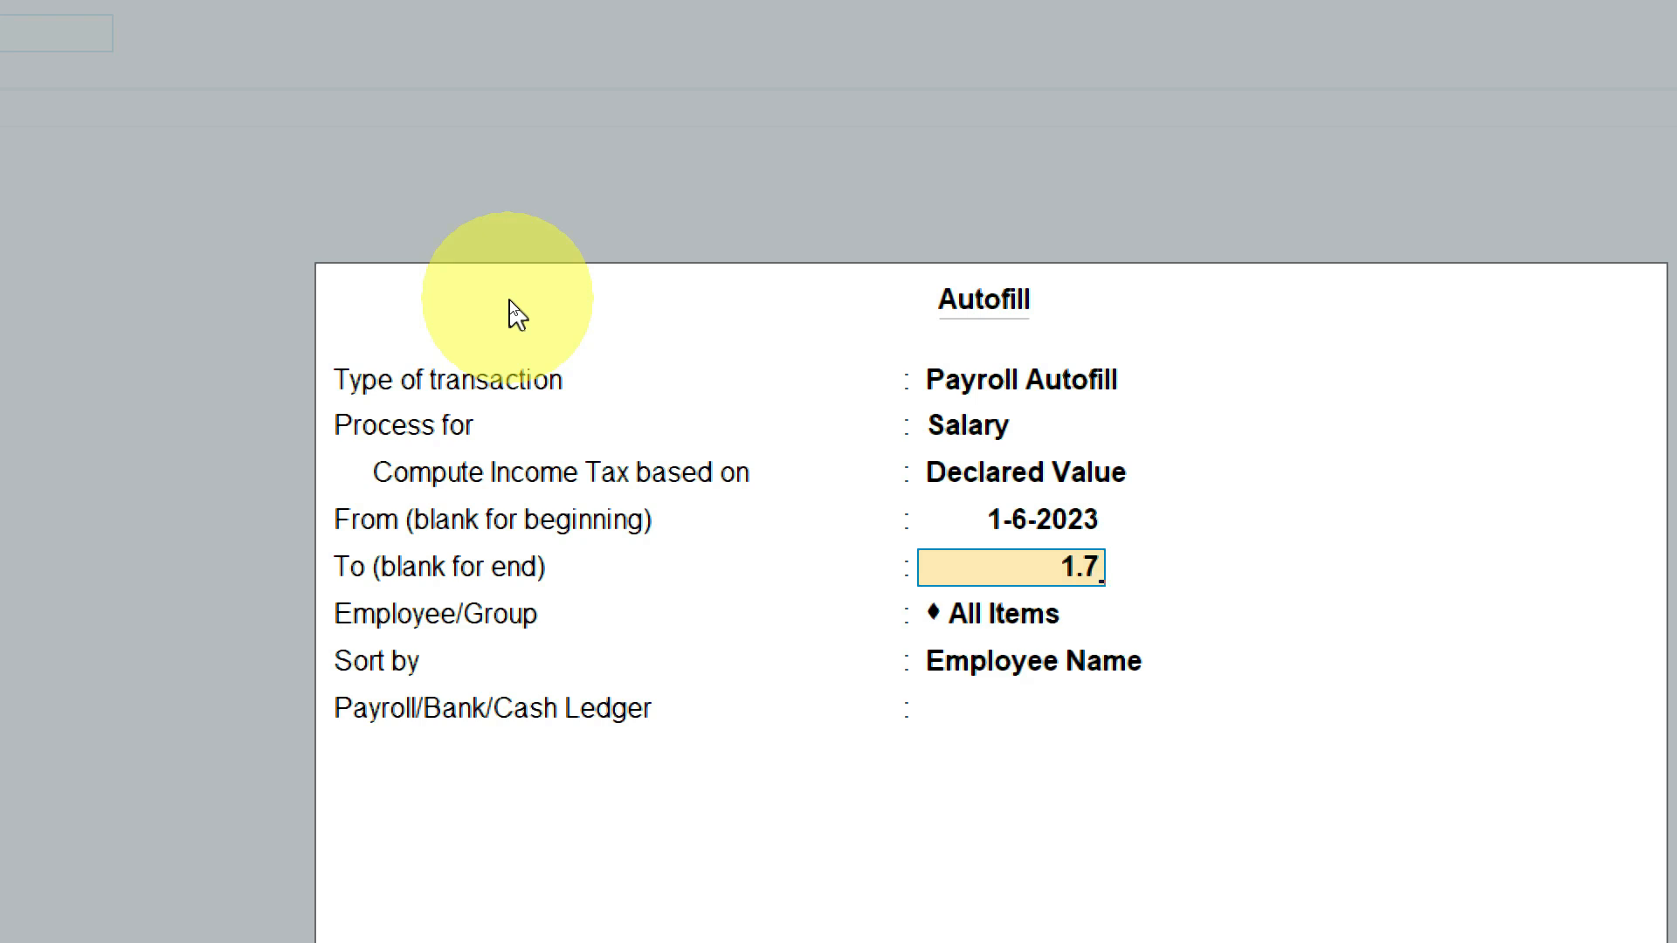
key("Return")
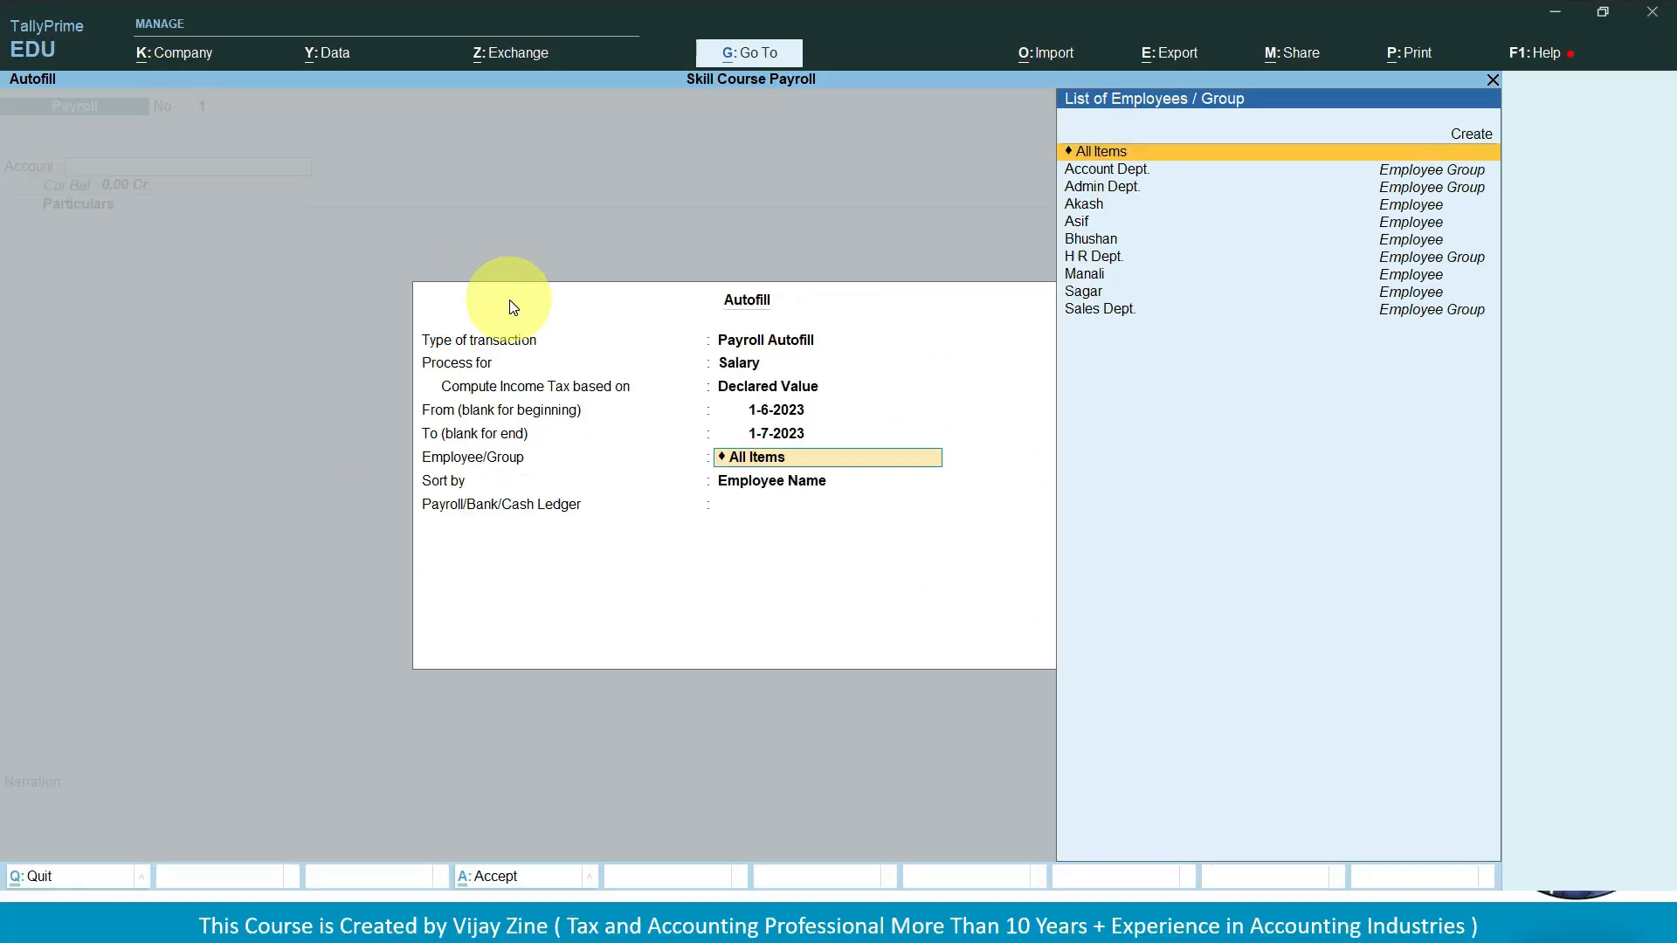
- Autofill the salaries for All Items sorted by Employee Name with the Cash ledger, including employees with banking details, and save the voucher
key("Return")
key("Return")
key("Return")
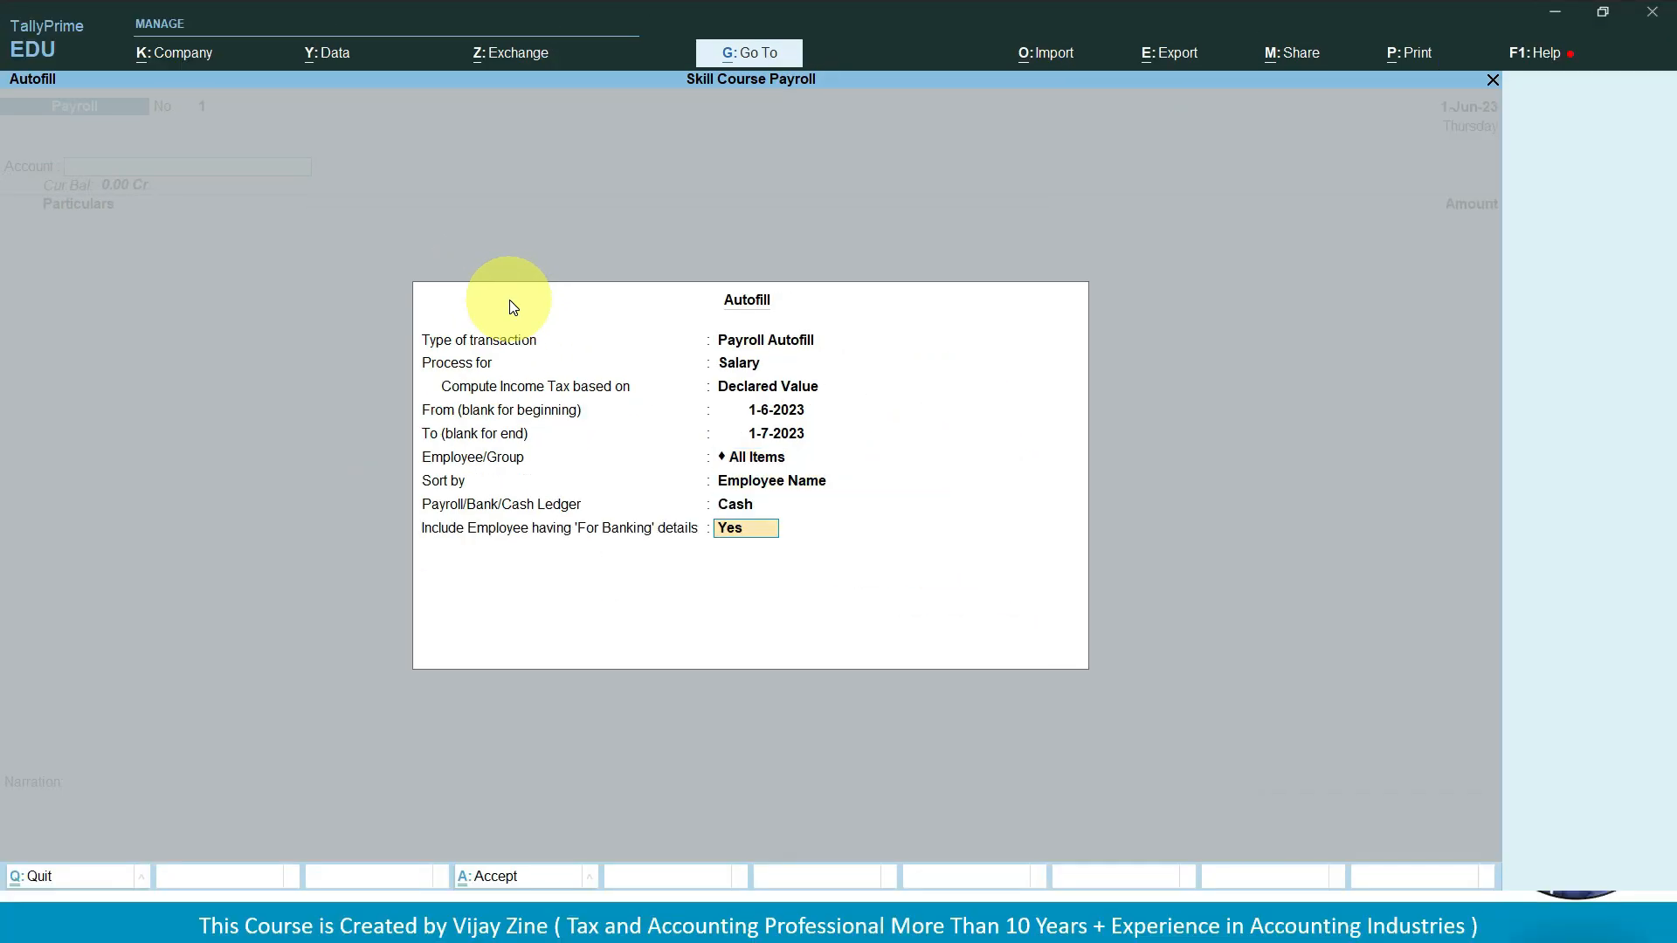
key("Return")
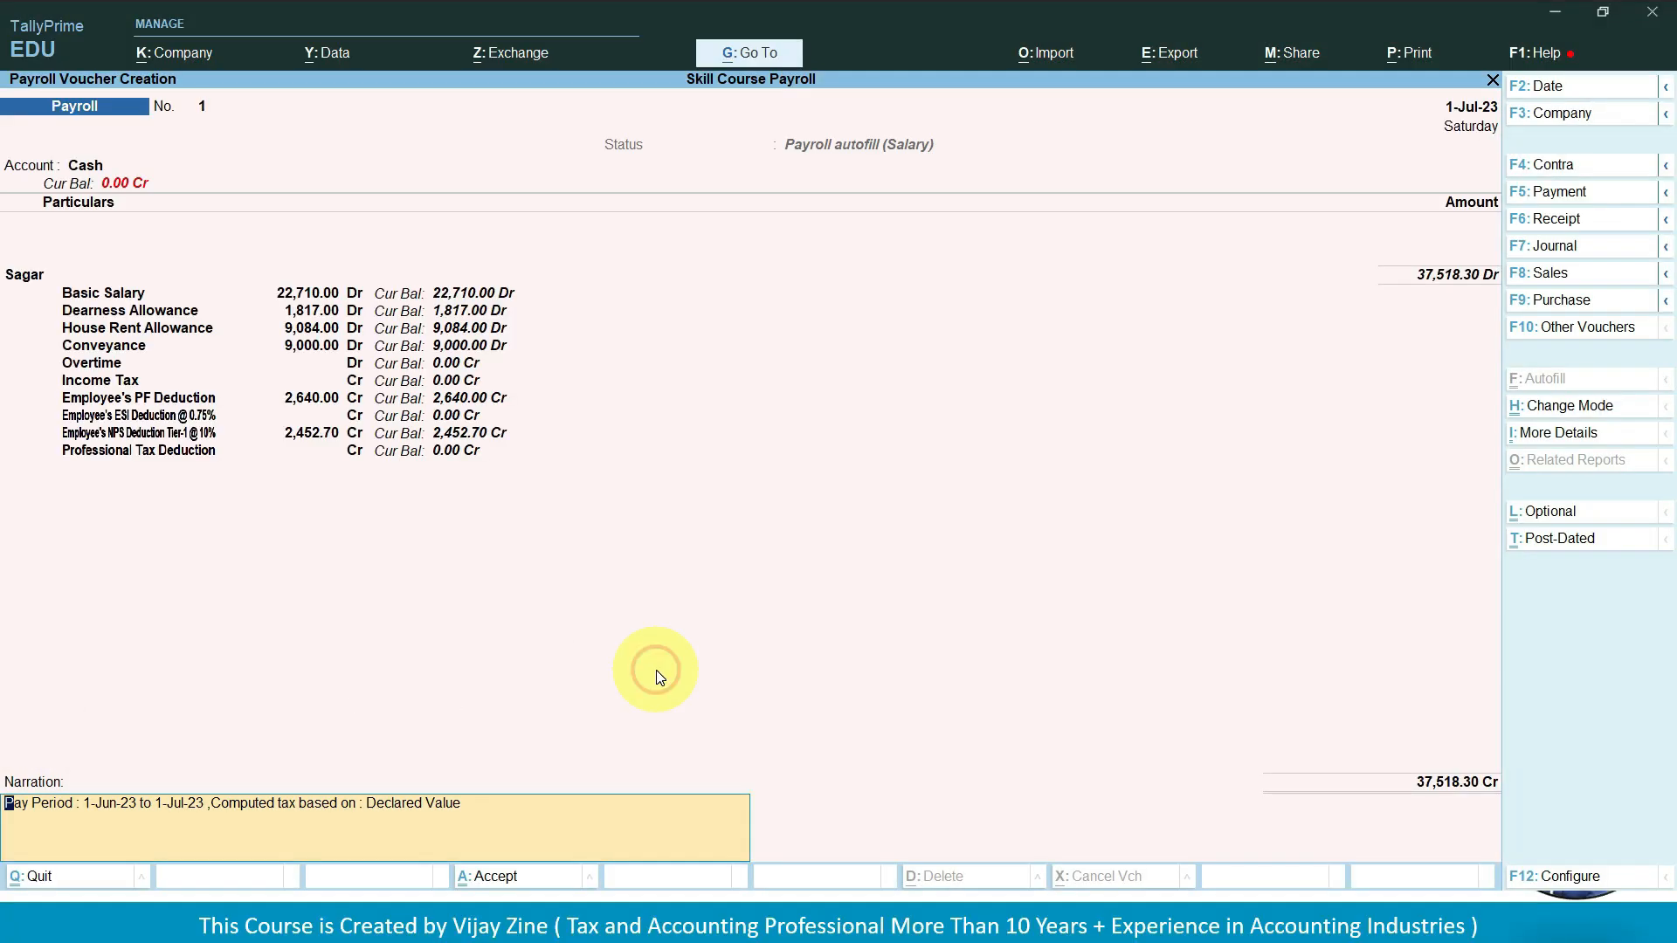
key("Return")
key("Return")
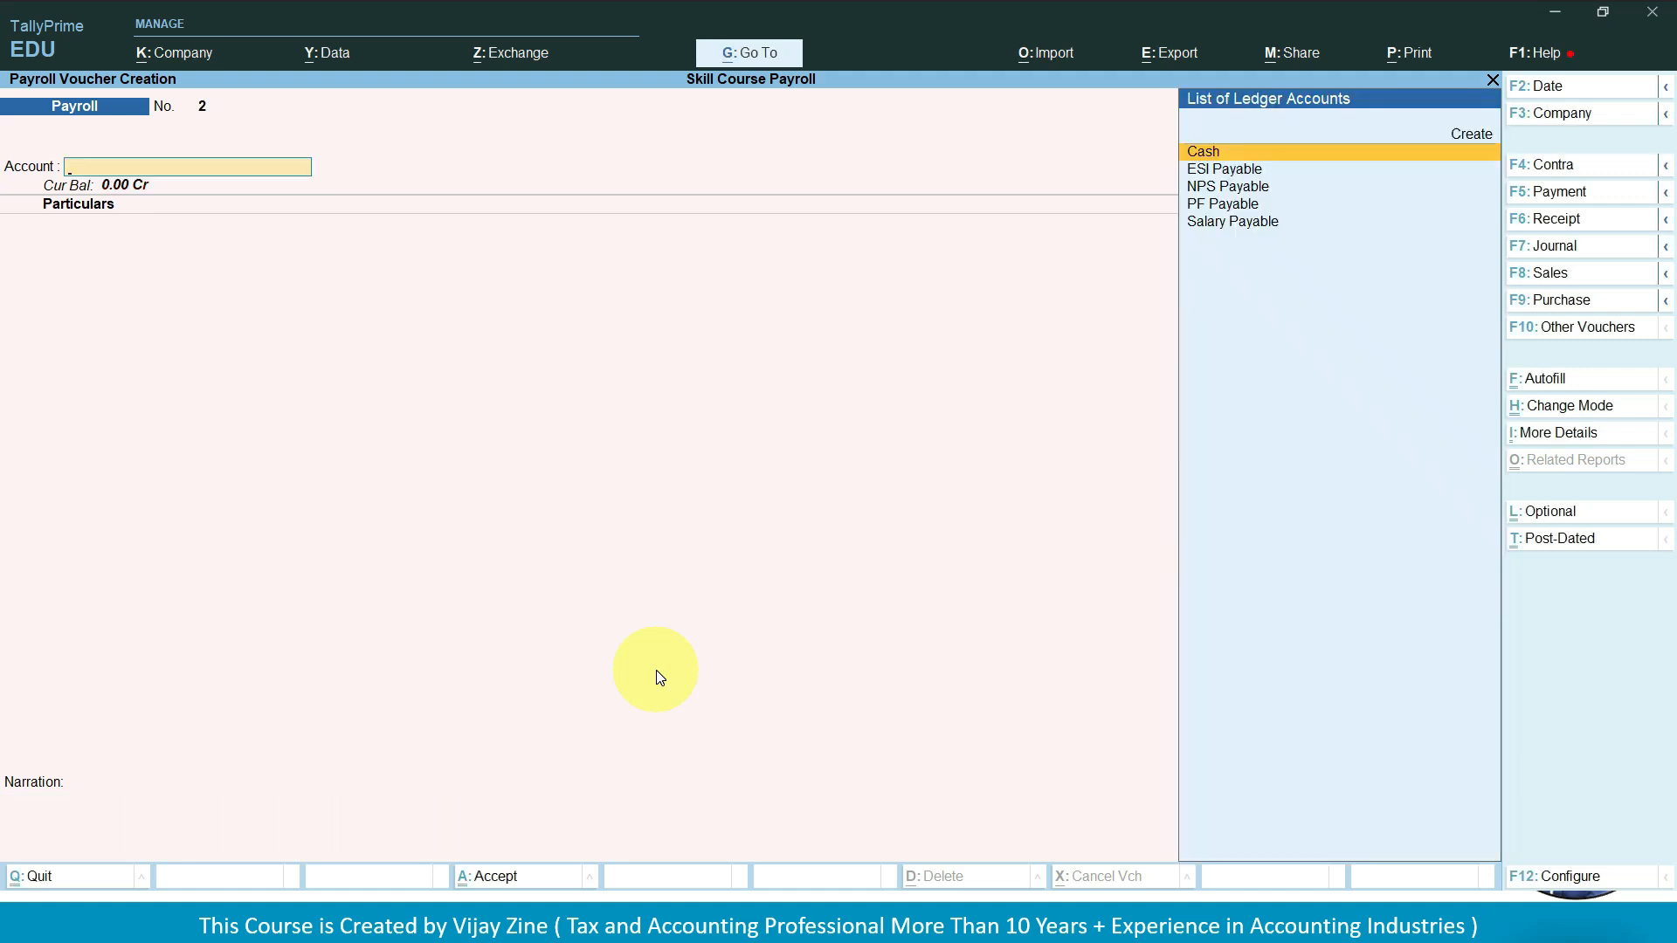